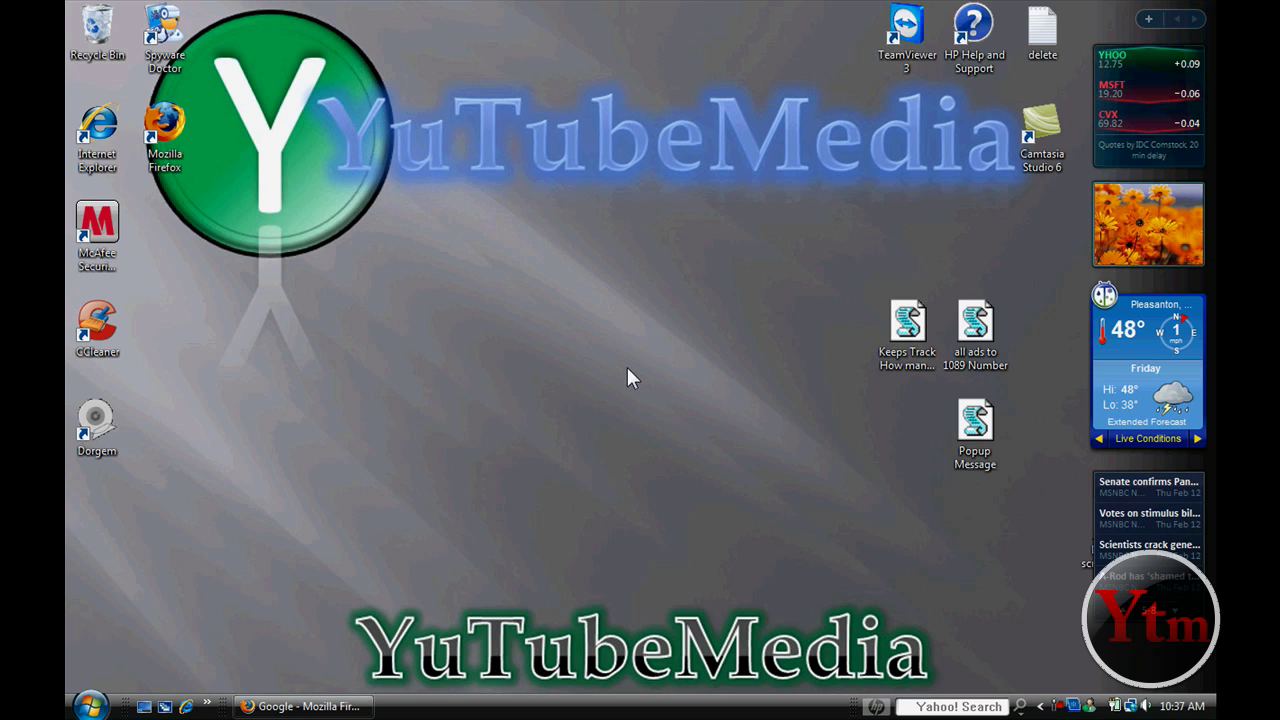
# Load conduit.com in the Firefox window in place of the Google page
pyautogui.click(300, 706)
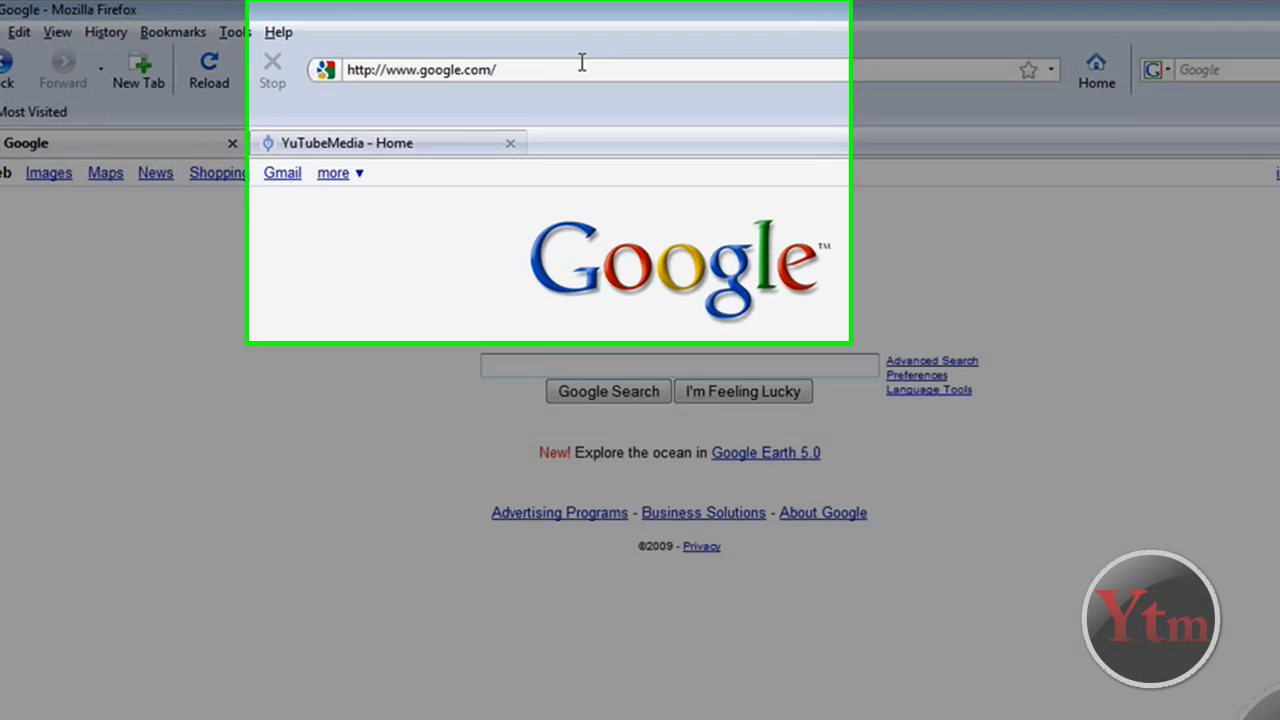
pyautogui.click(581, 63)
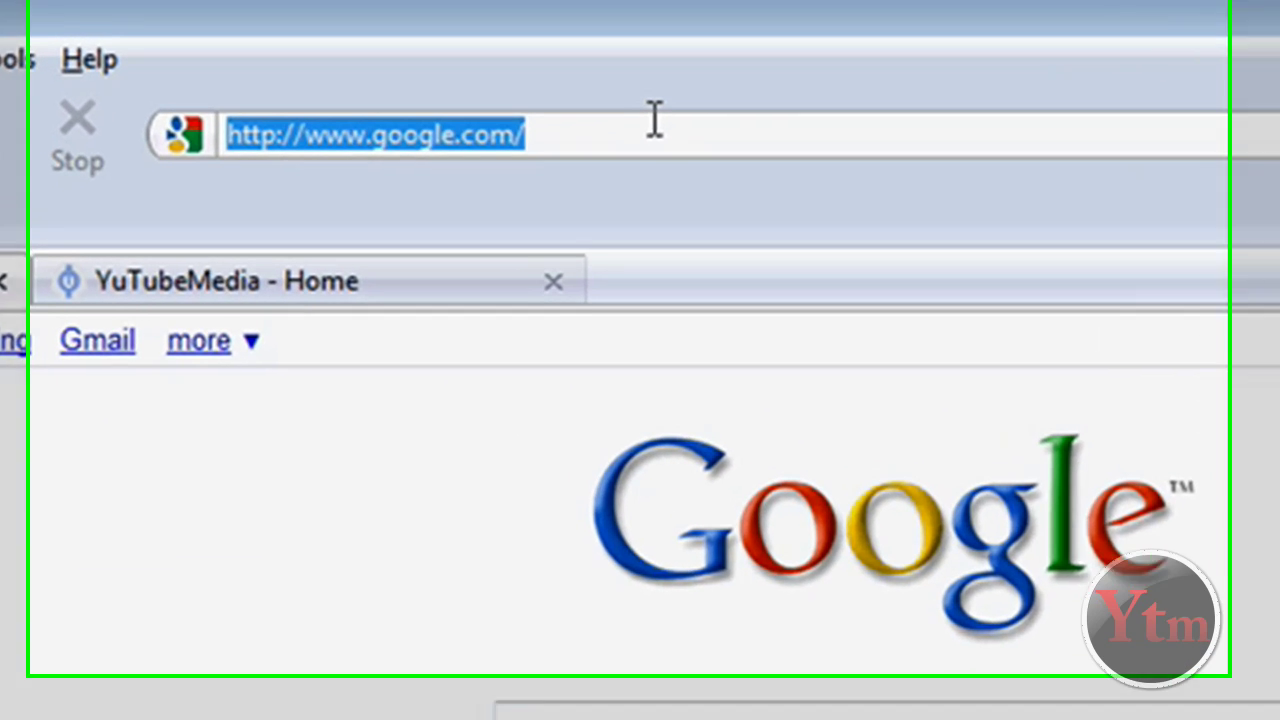
pyautogui.write('conduit.com')
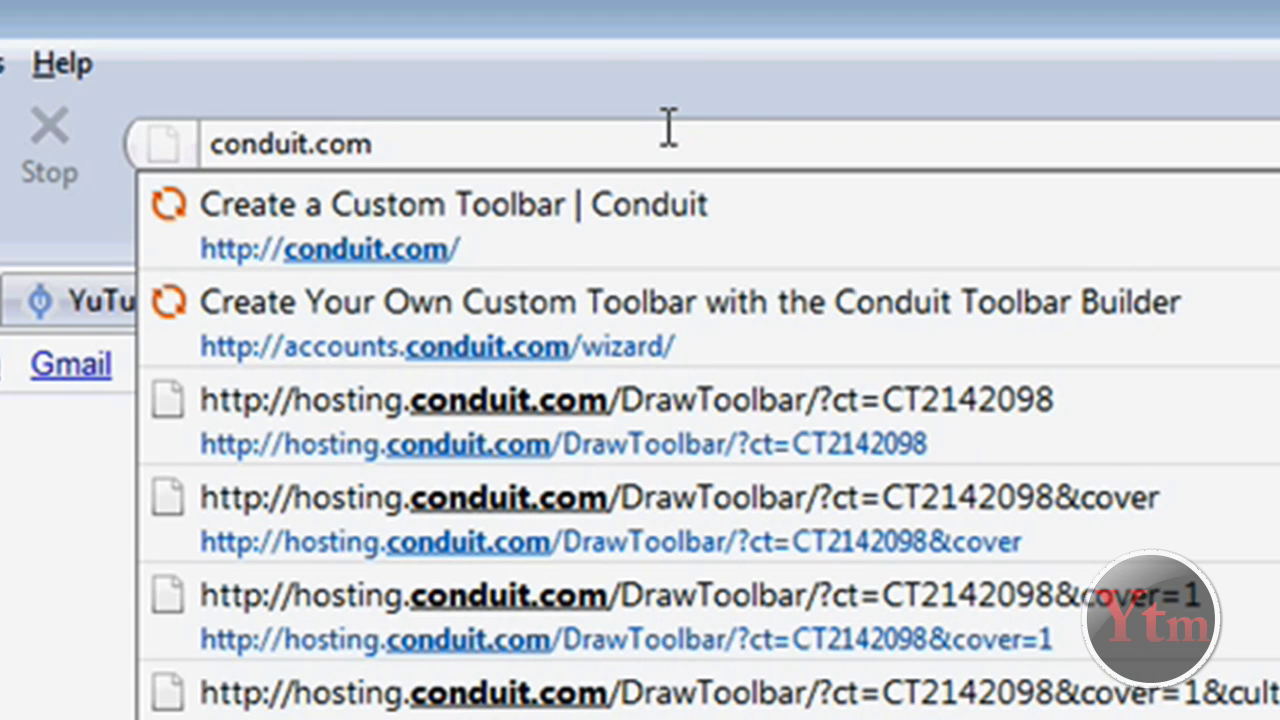
pyautogui.press('Return')
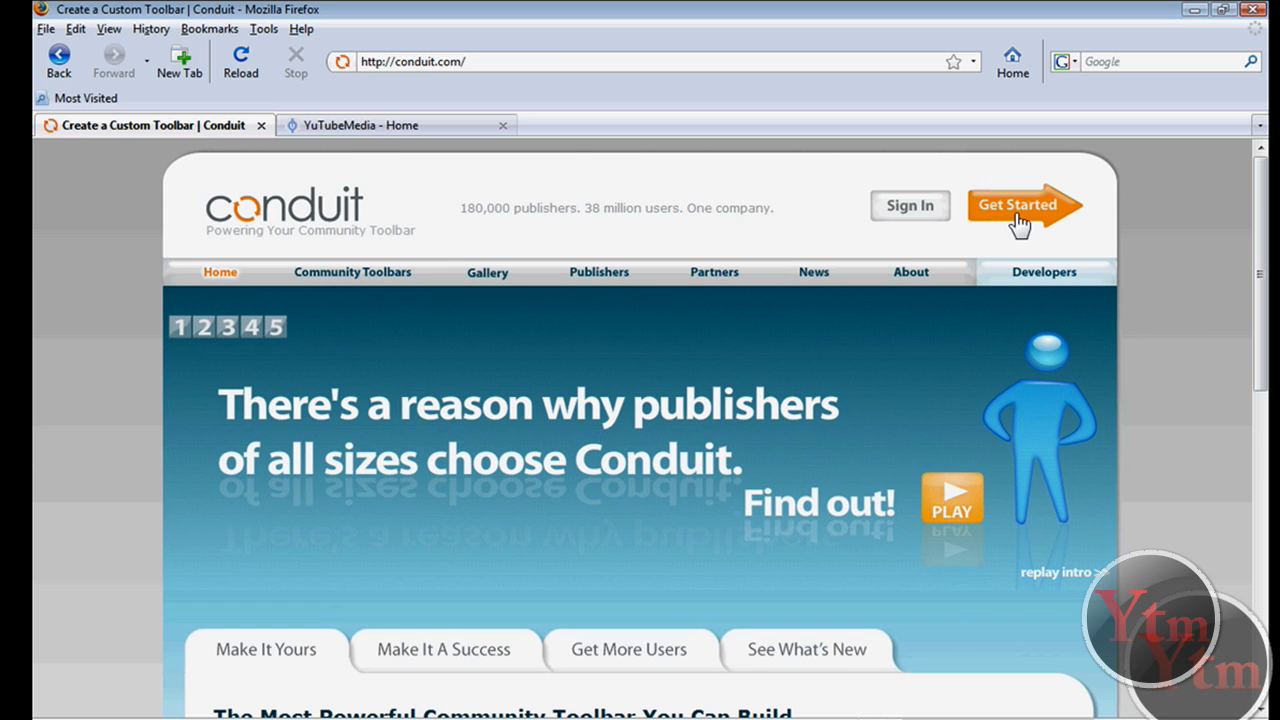
# Start a new toolbar and enter your name, e-mail, toolbar name 'Example test' and password twice
pyautogui.click(1014, 210)
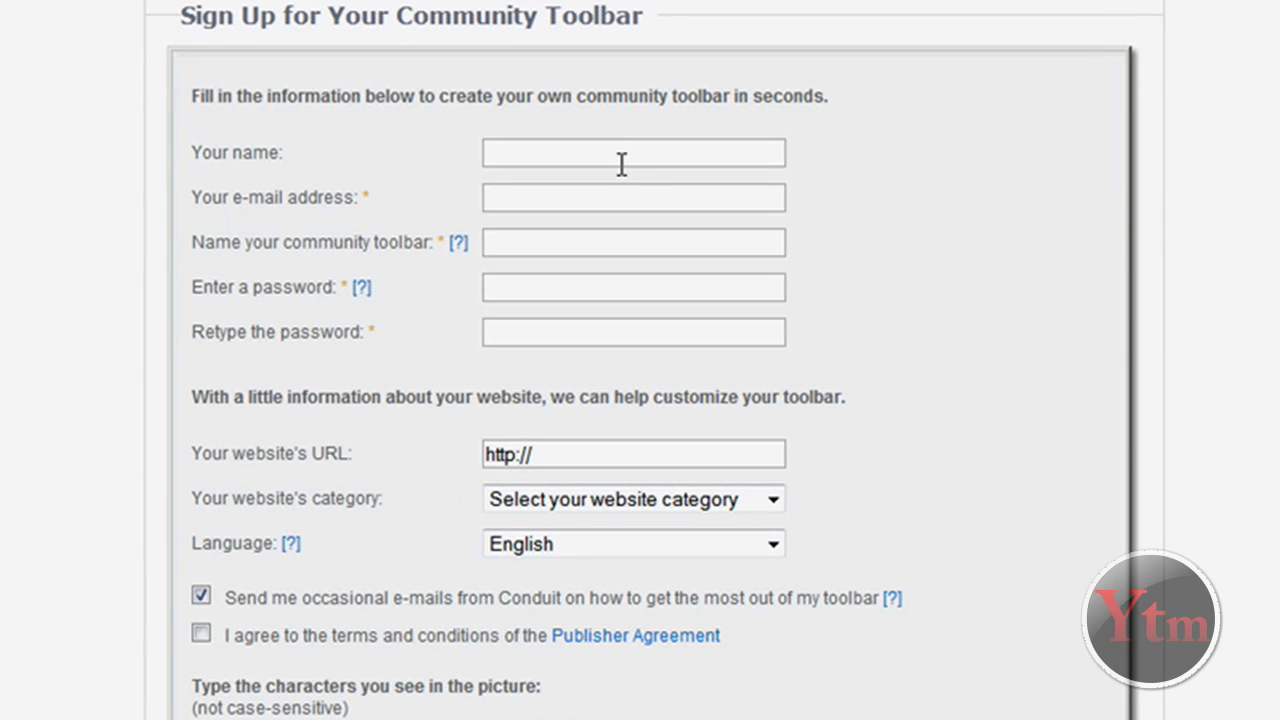
pyautogui.click(634, 152)
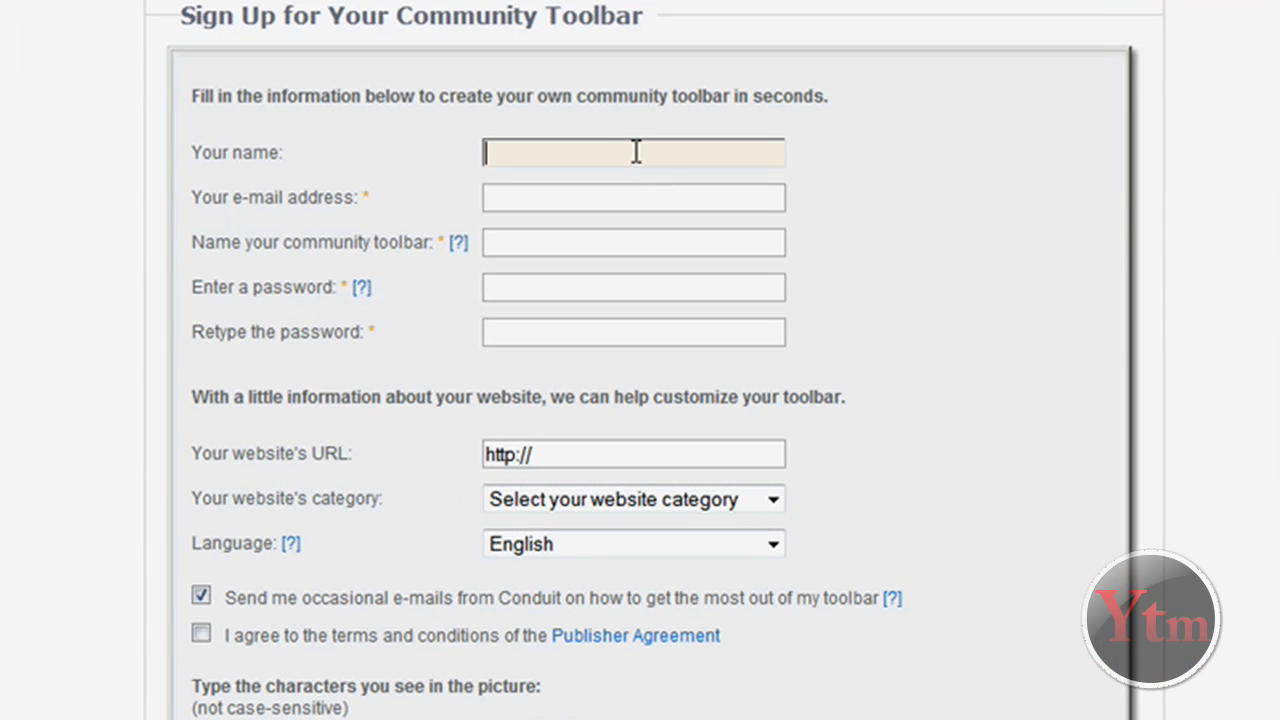
pyautogui.write('YTM')
pyautogui.press('Tab')
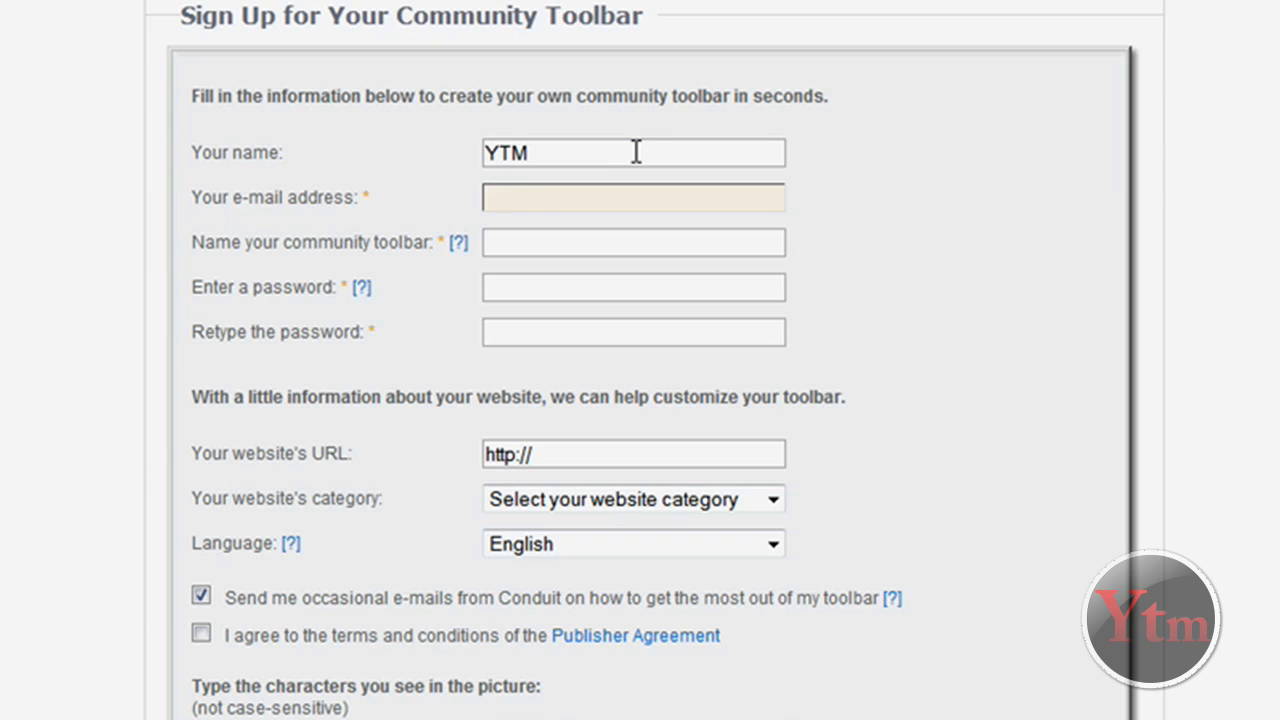
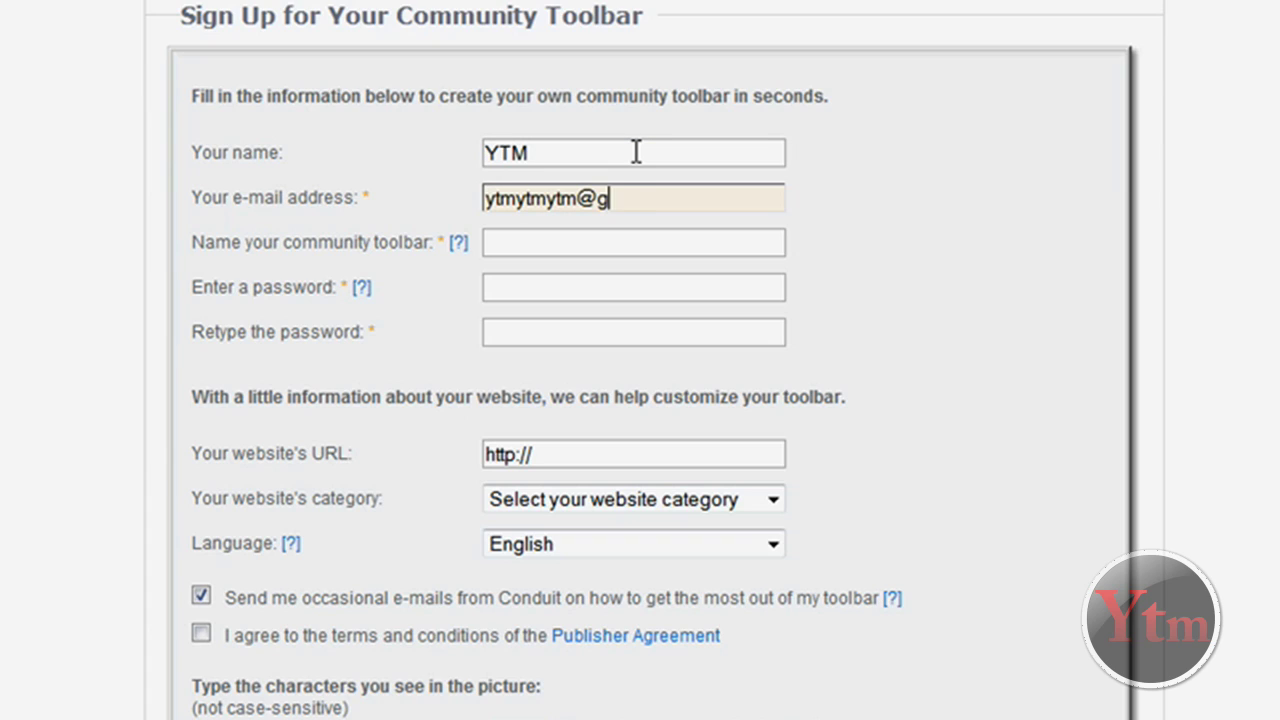
pyautogui.press('Tab')
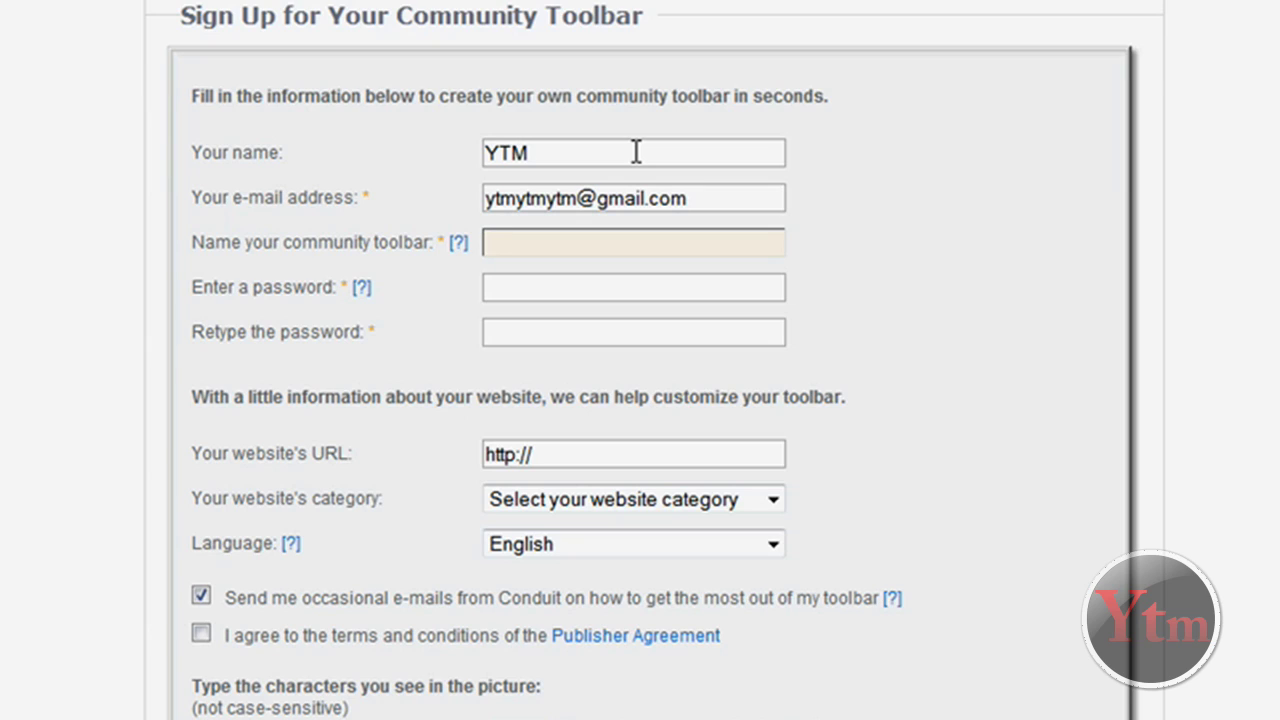
pyautogui.write('Example test')
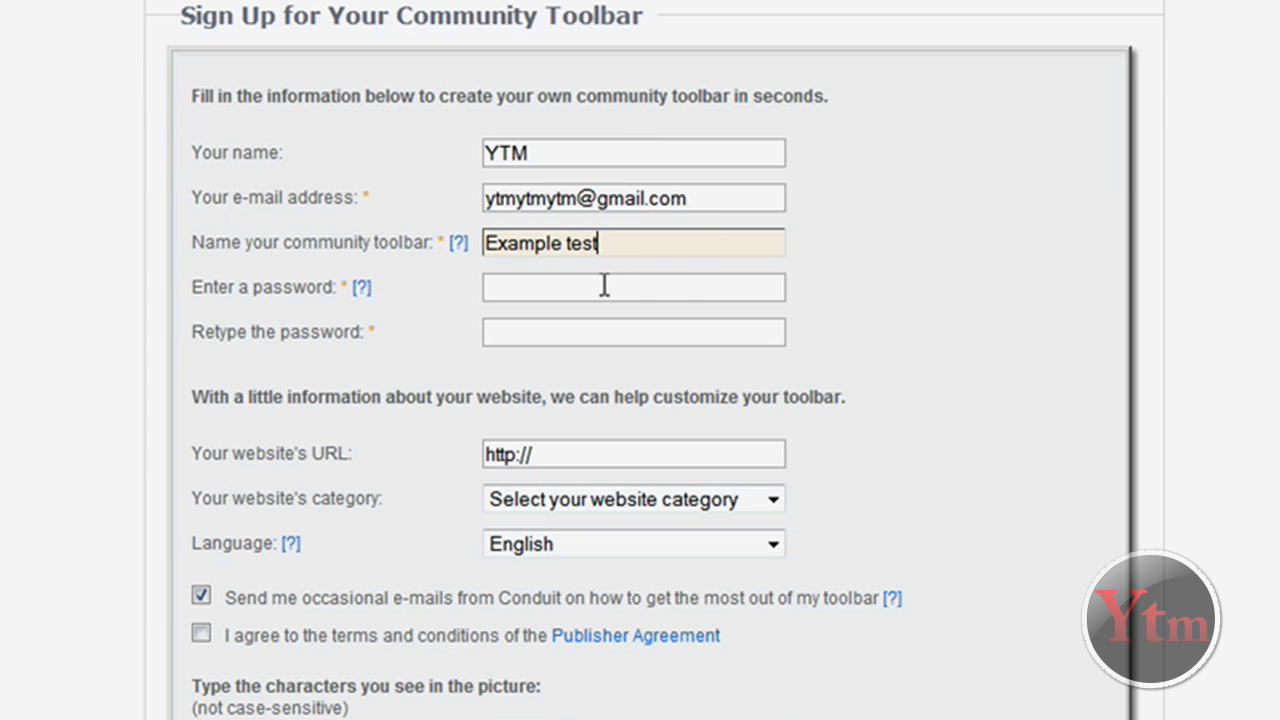
pyautogui.click(605, 286)
pyautogui.write('******')
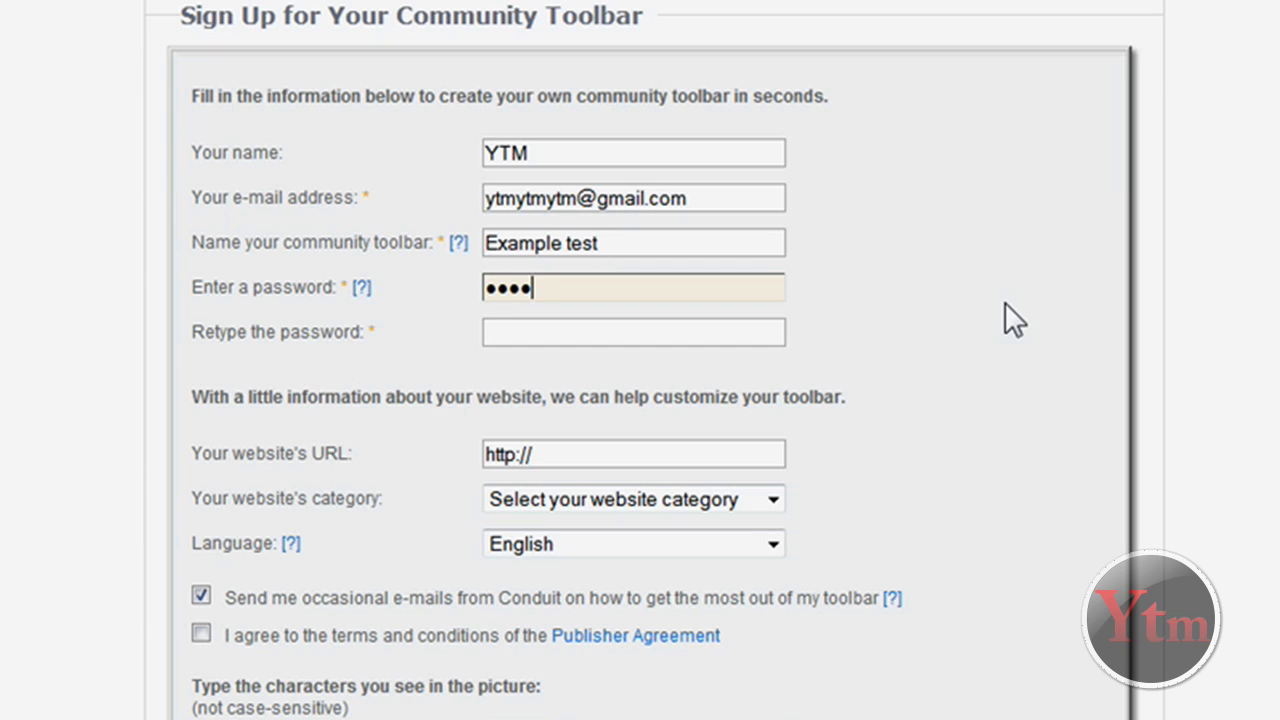
pyautogui.press('Tab')
pyautogui.write('*')
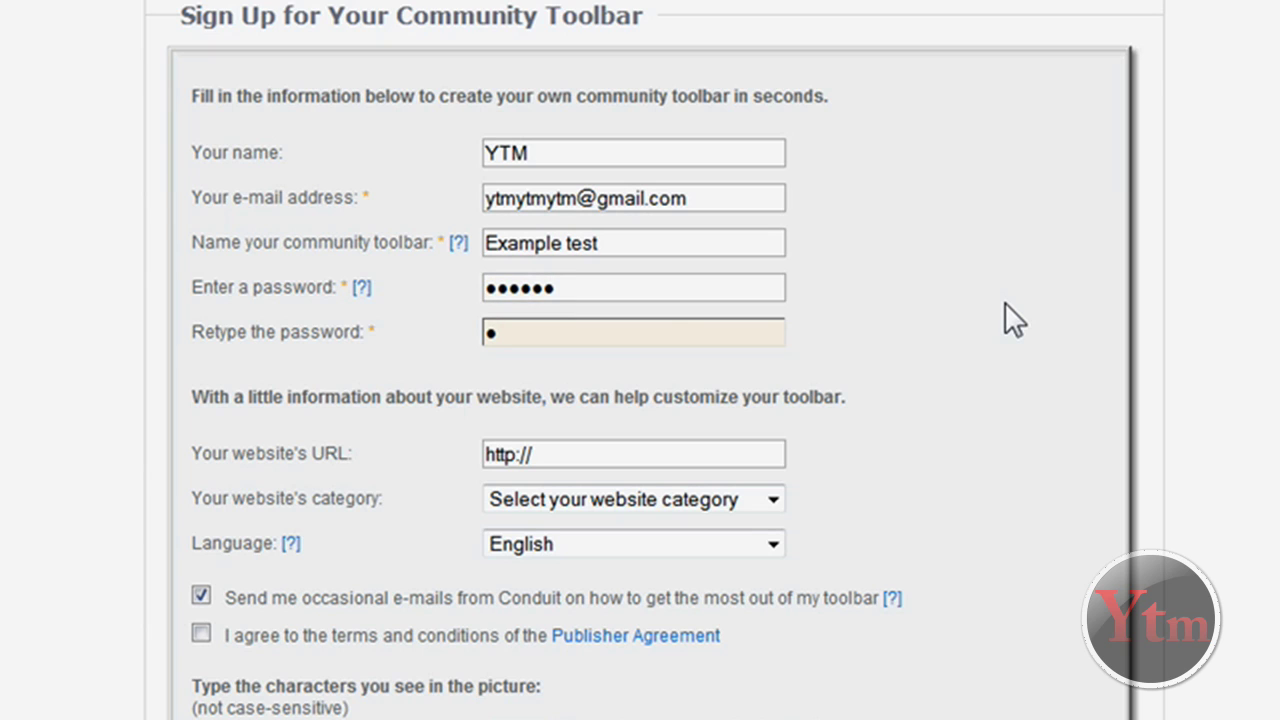
pyautogui.write('*****')
pyautogui.press('Tab')
# Look over the website URL and category fields, leaving both empty
pyautogui.click(1100, 396)
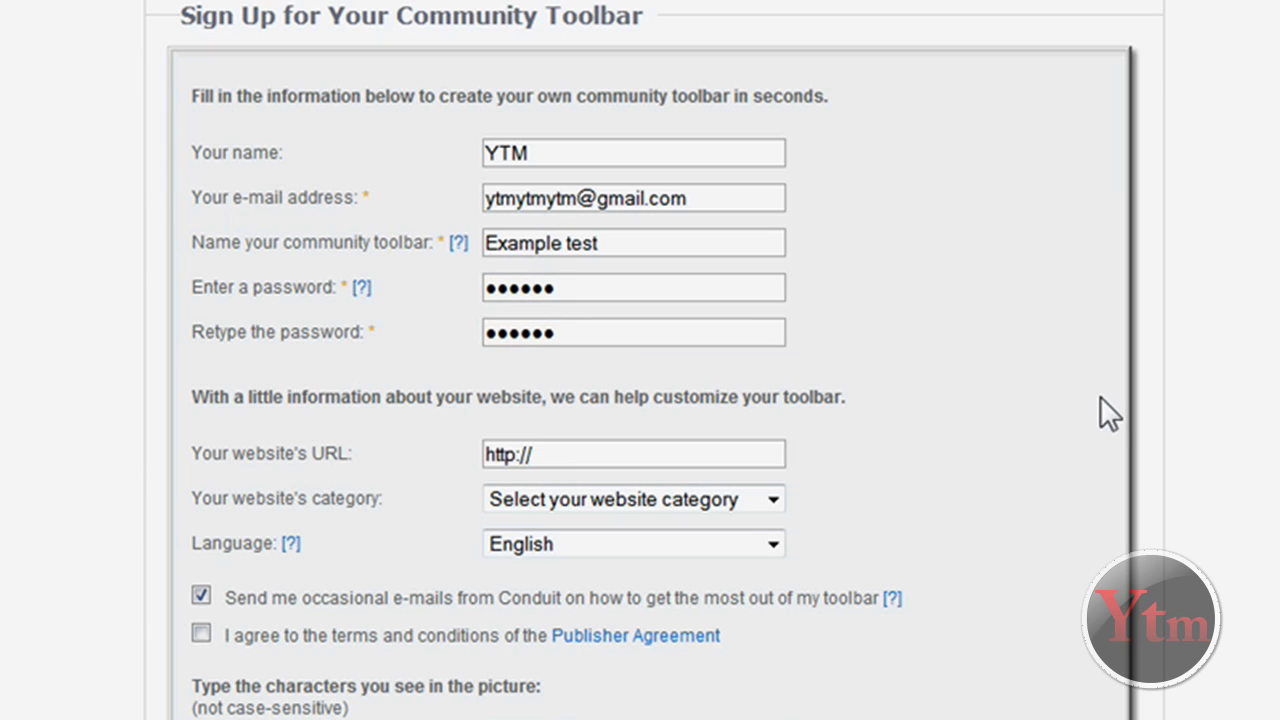
pyautogui.scroll(-3, 1100, 400)
pyautogui.click(560, 290)
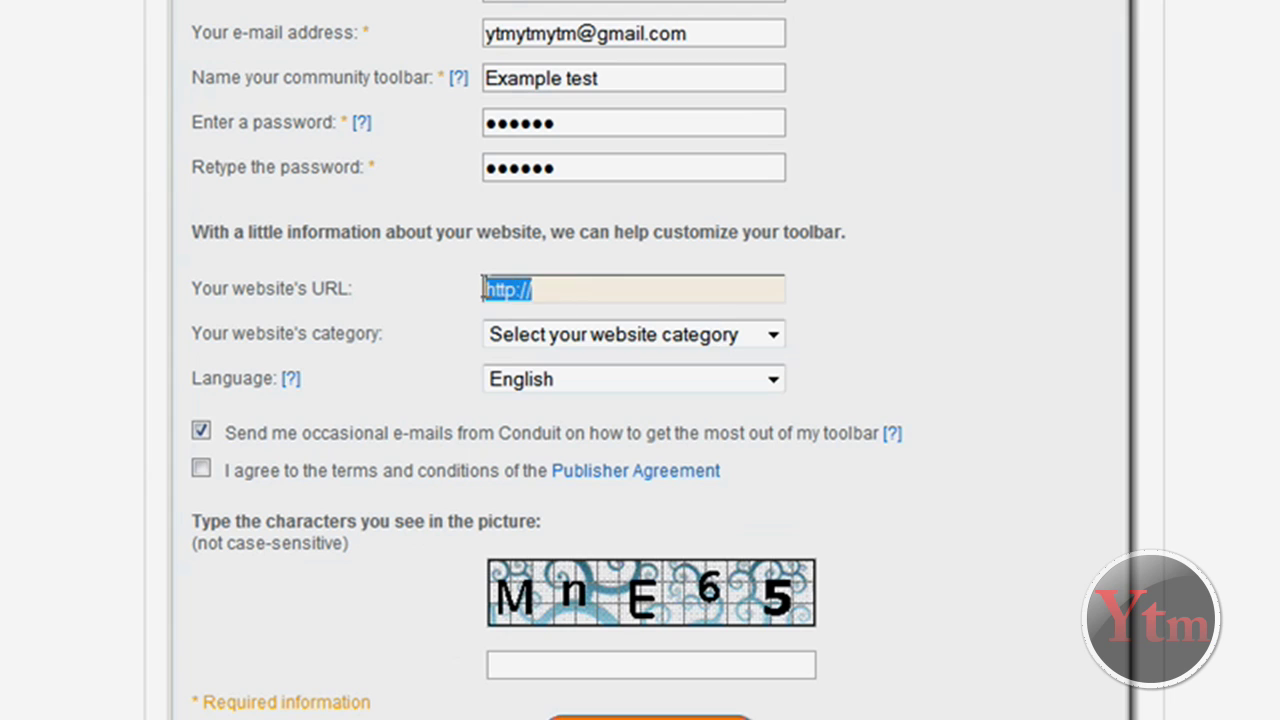
pyautogui.click(575, 335)
pyautogui.click(547, 285)
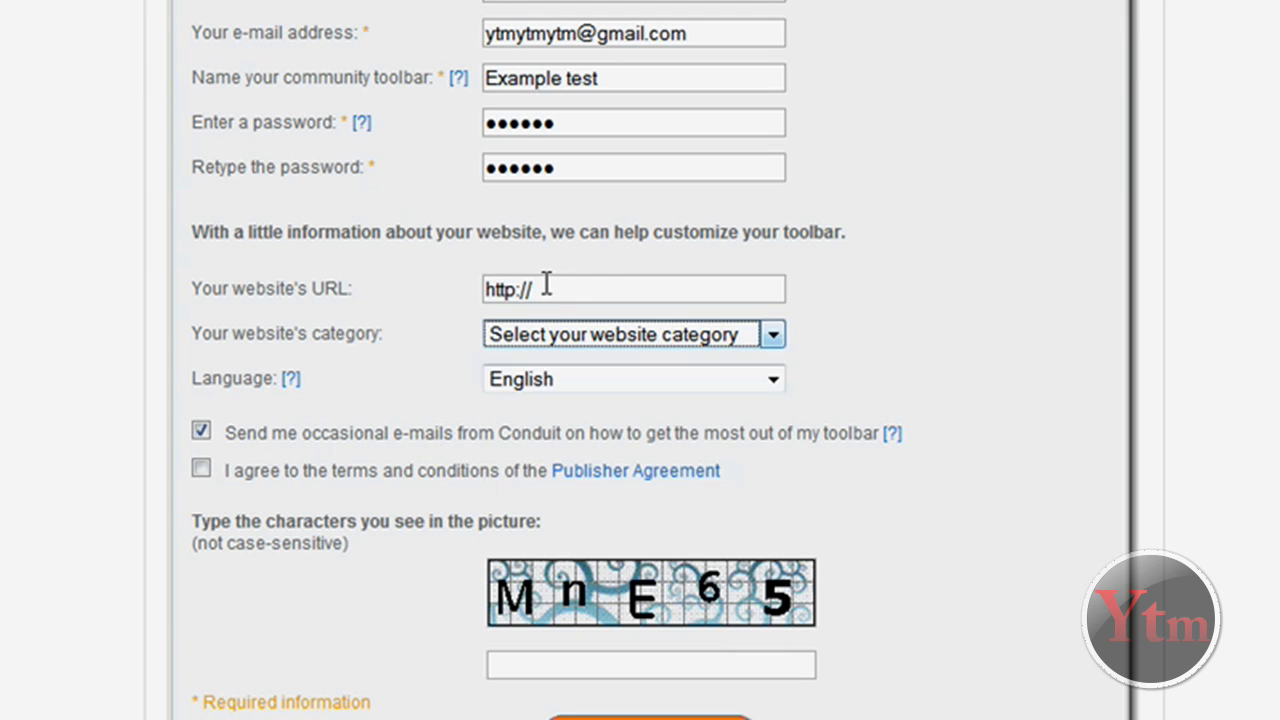
pyautogui.click(547, 287)
pyautogui.click(630, 335)
pyautogui.click(351, 357)
pyautogui.scroll(-2, 351, 360)
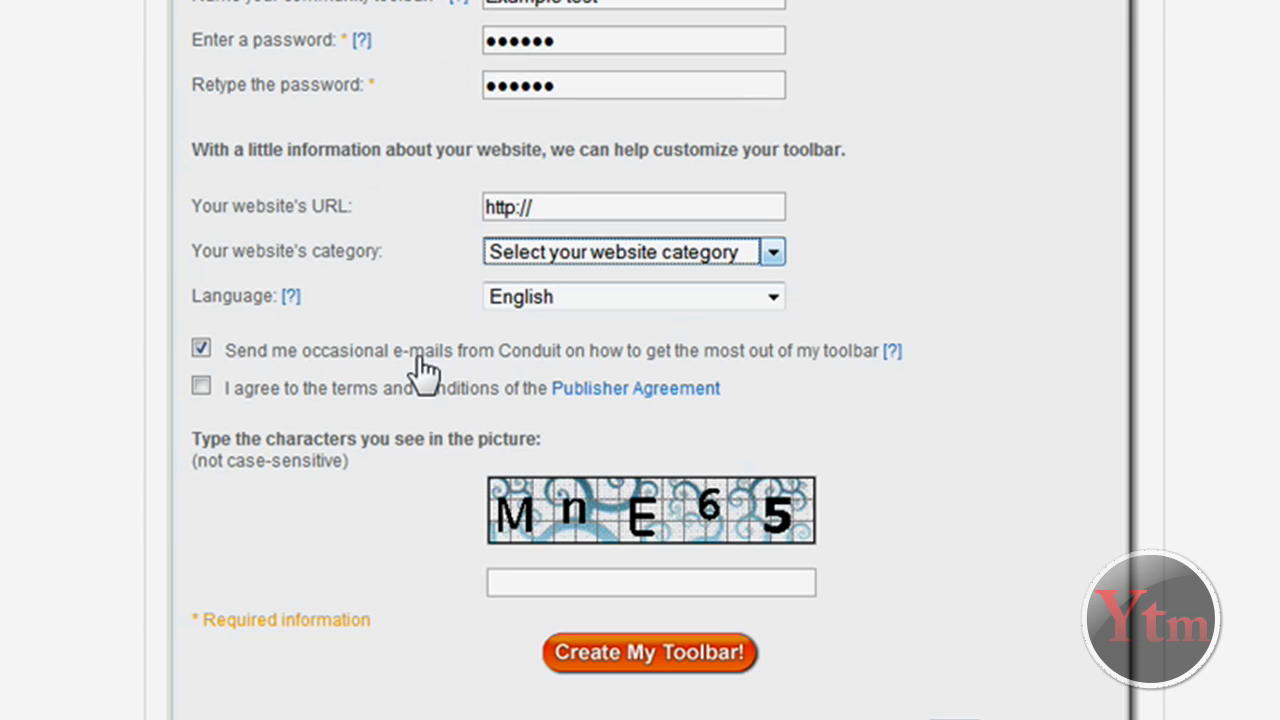
# Opt out of Conduit e-mails, accept the Publisher Agreement and enter the verification characters
pyautogui.click(205, 349)
pyautogui.click(201, 386)
pyautogui.click(645, 580)
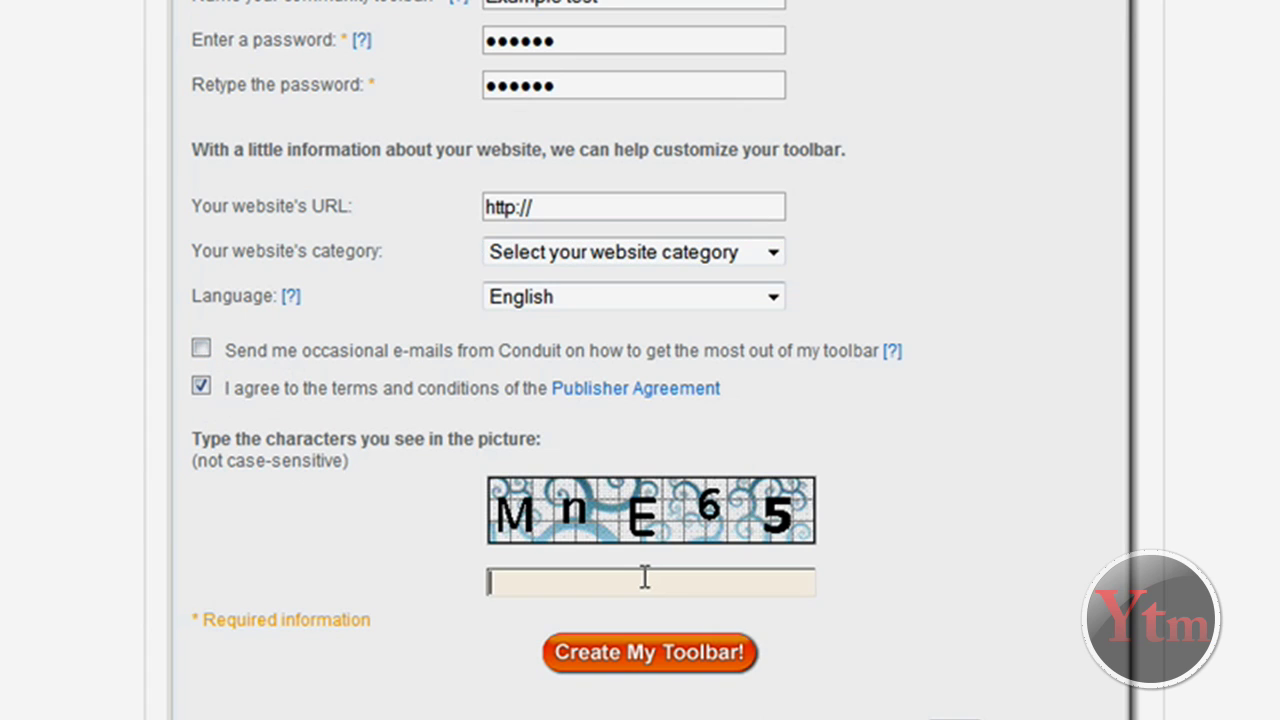
pyautogui.write('mne65')
# Submit the sign-up form to create the Example test toolbar
pyautogui.click(650, 660)
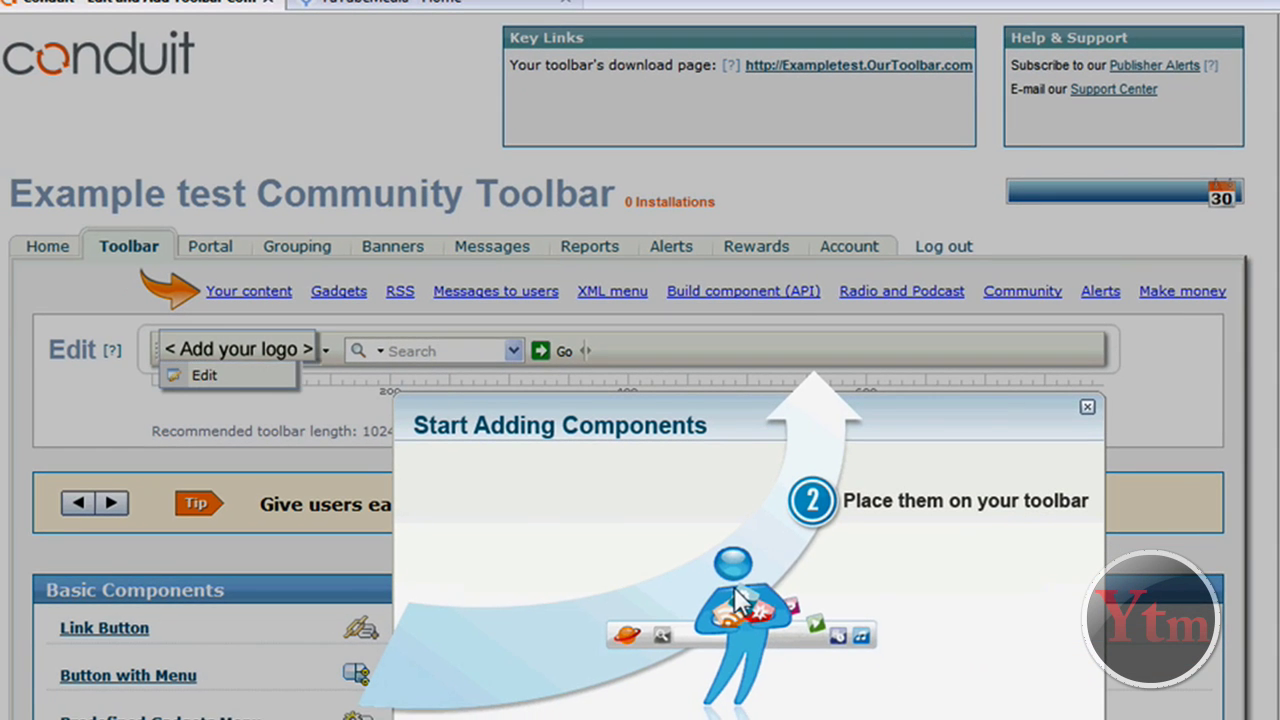
pyautogui.scroll(-3, 800, 570)
pyautogui.scroll(2, 816, 542)
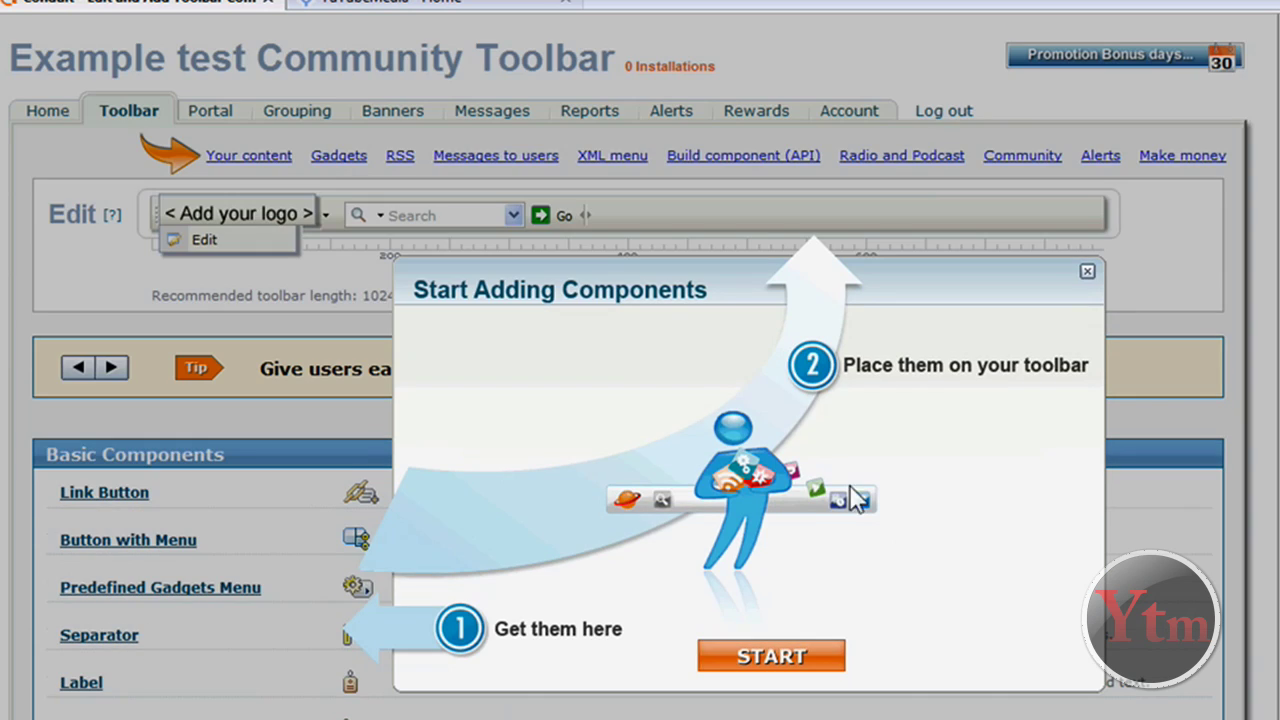
# Close the Start Adding Components guide and scroll through the component catalogue and back up
pyautogui.click(1088, 274)
pyautogui.scroll(1, 605, 358)
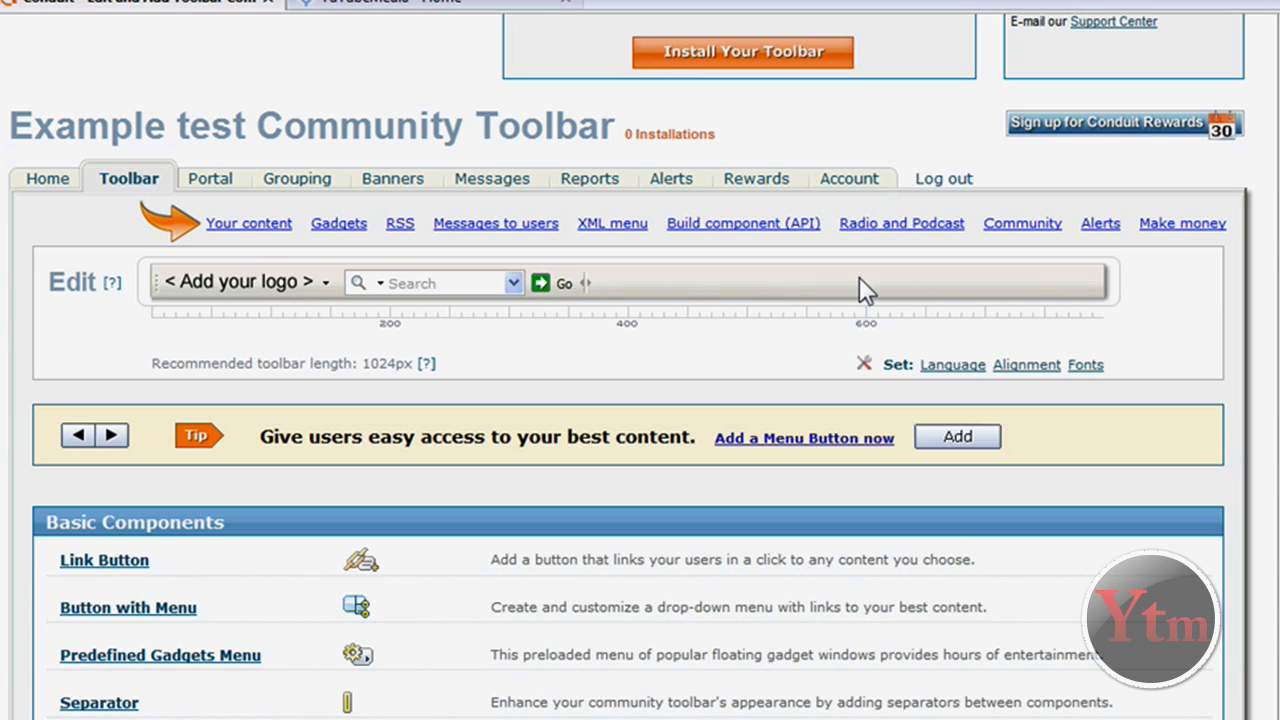
pyautogui.scroll(-3, 570, 420)
pyautogui.scroll(-1, 570, 420)
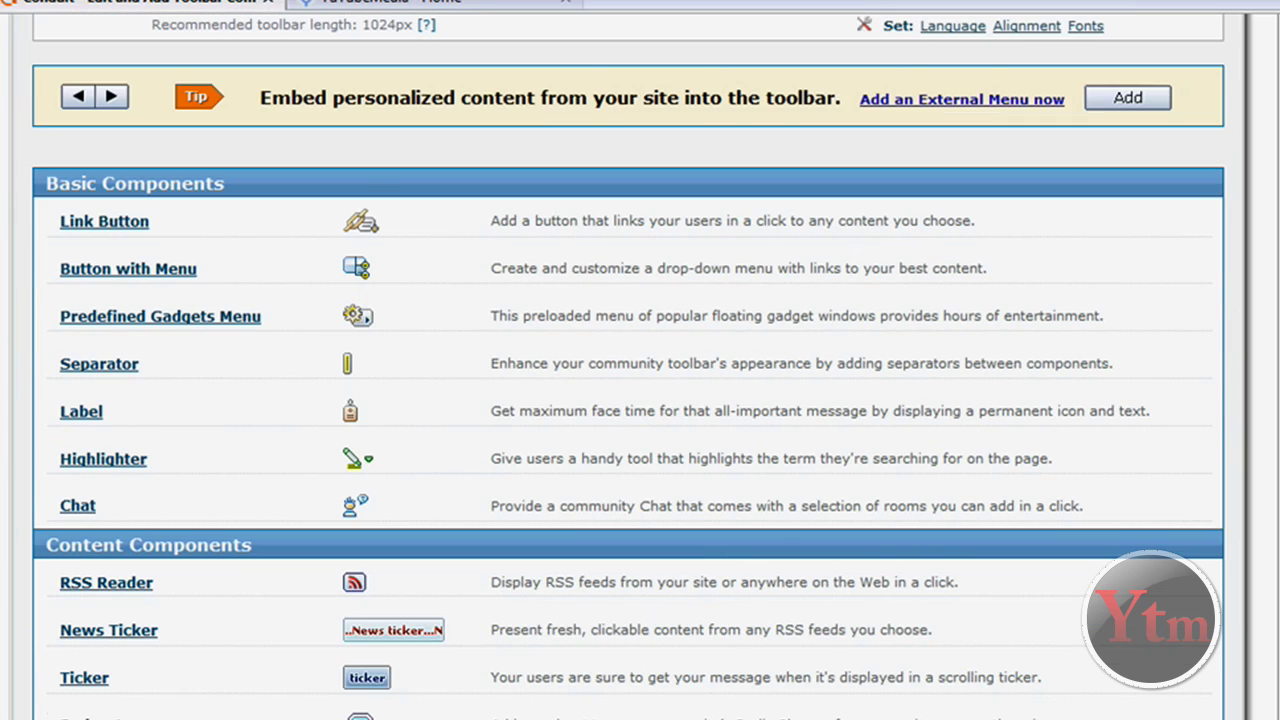
pyautogui.scroll(-6, 640, 400)
pyautogui.scroll(-3, 640, 400)
pyautogui.scroll(6, 640, 400)
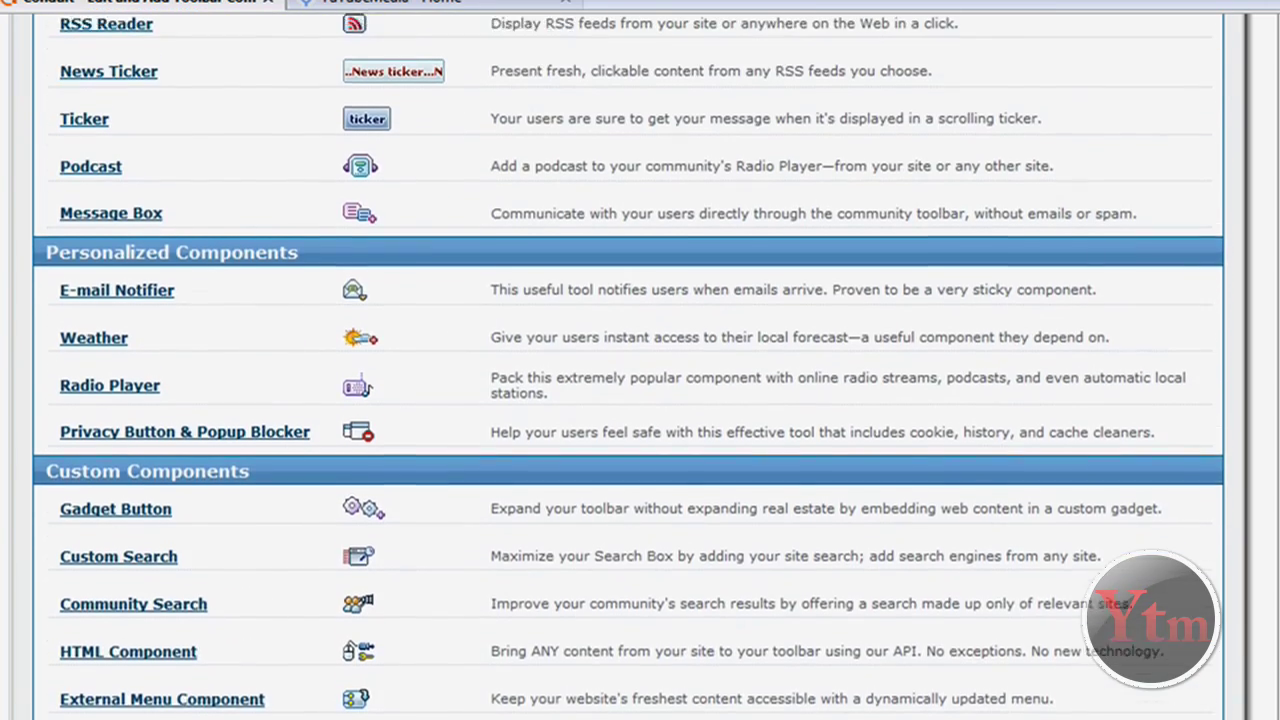
pyautogui.scroll(7, 640, 400)
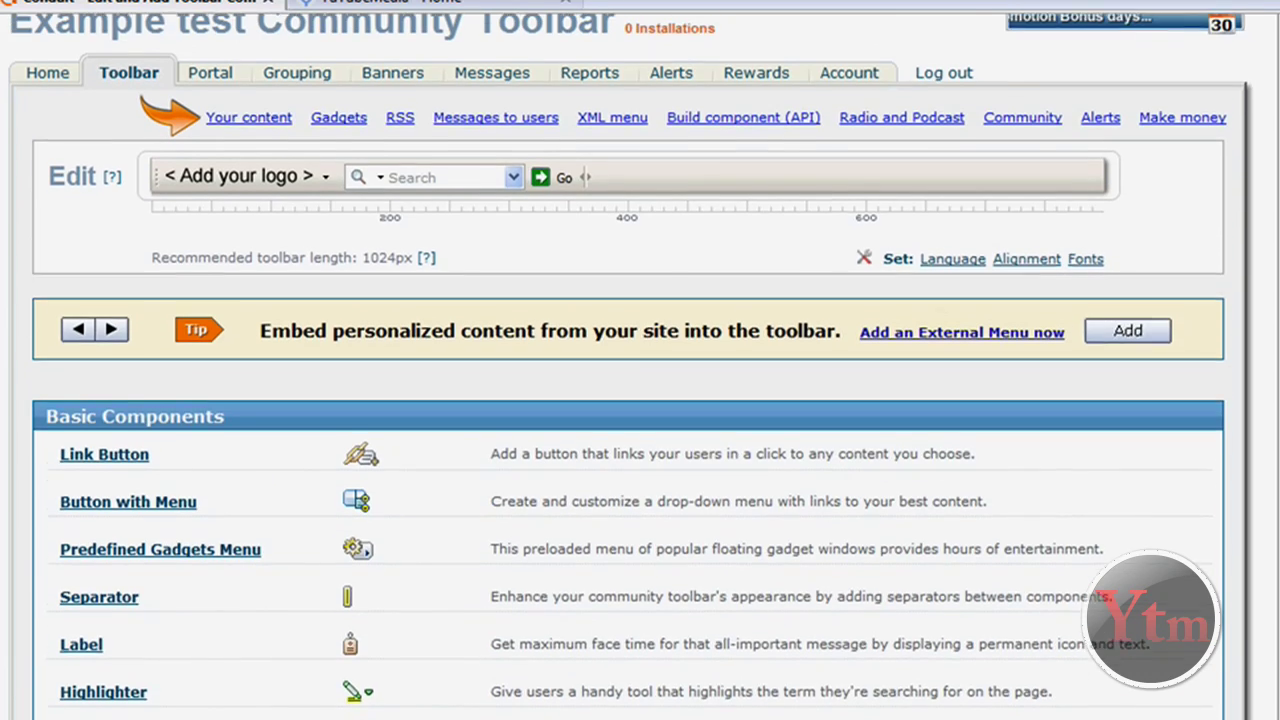
pyautogui.scroll(1, 697, 470)
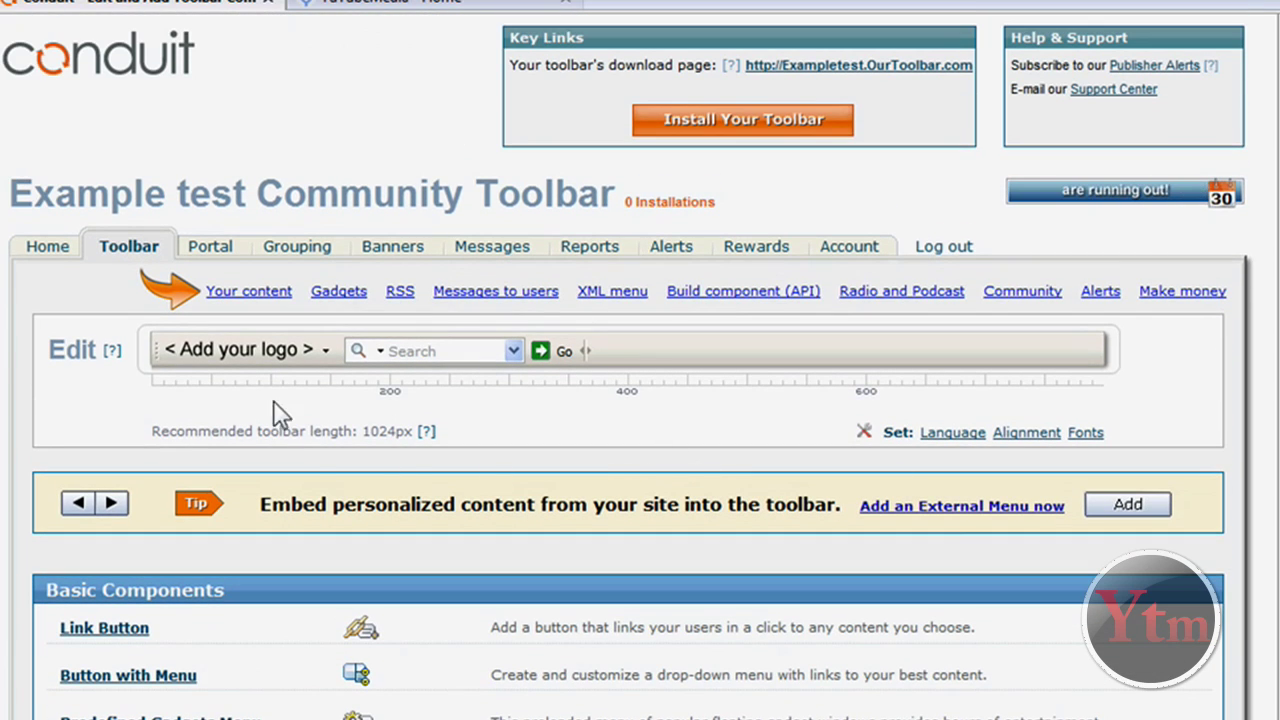
# Open the logo editor and try the black, blue and orange styles and the upload option
pyautogui.click(282, 348)
pyautogui.click(276, 349)
pyautogui.click(268, 350)
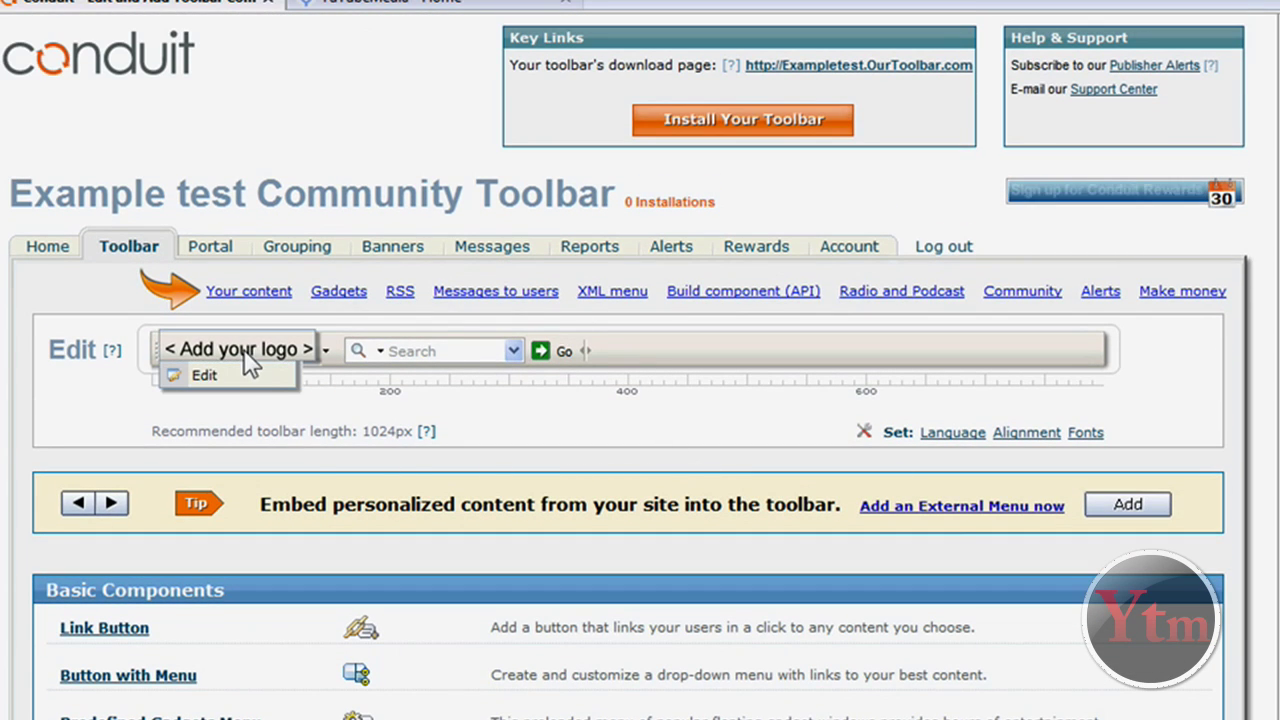
pyautogui.click(243, 388)
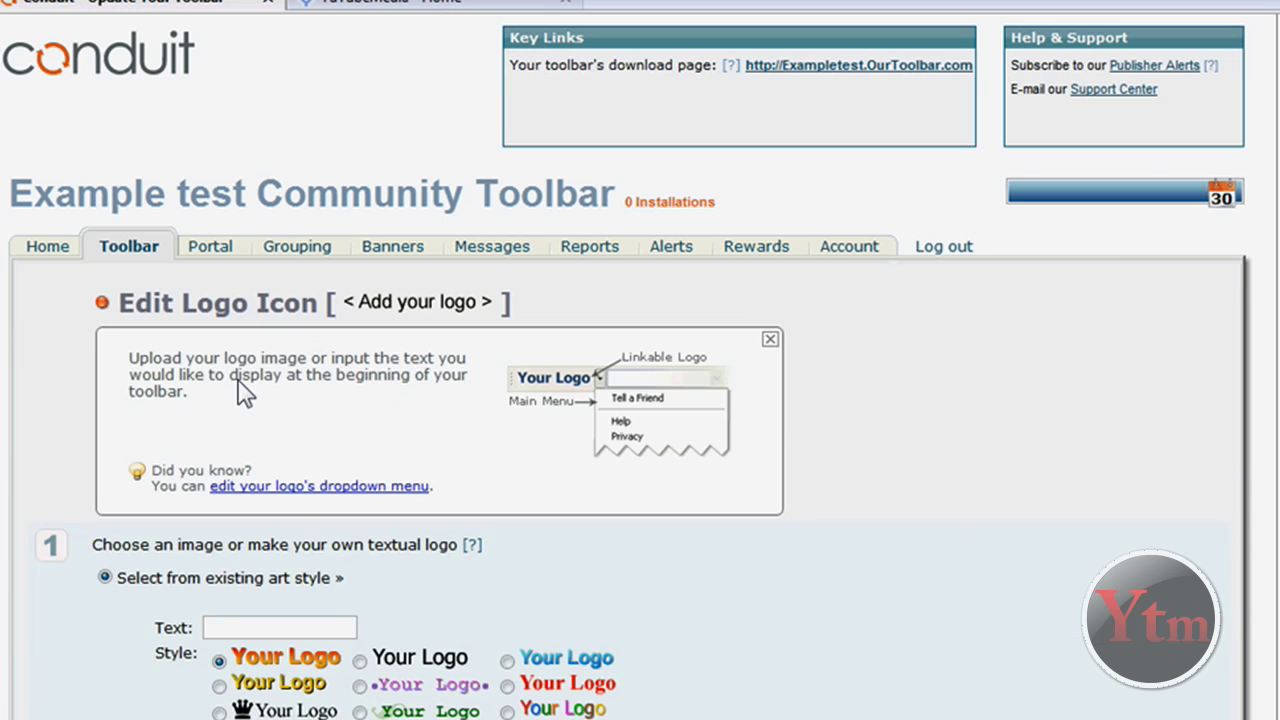
pyautogui.scroll(-3, 715, 490)
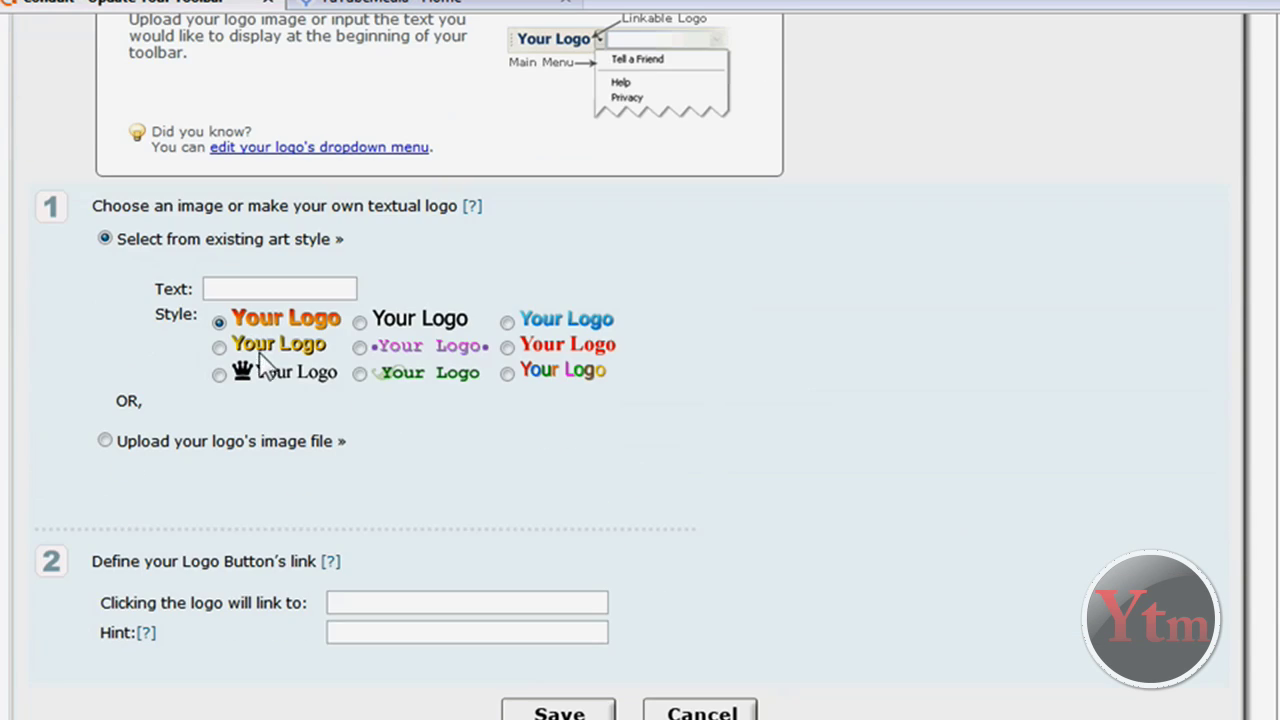
pyautogui.click(231, 288)
pyautogui.click(359, 322)
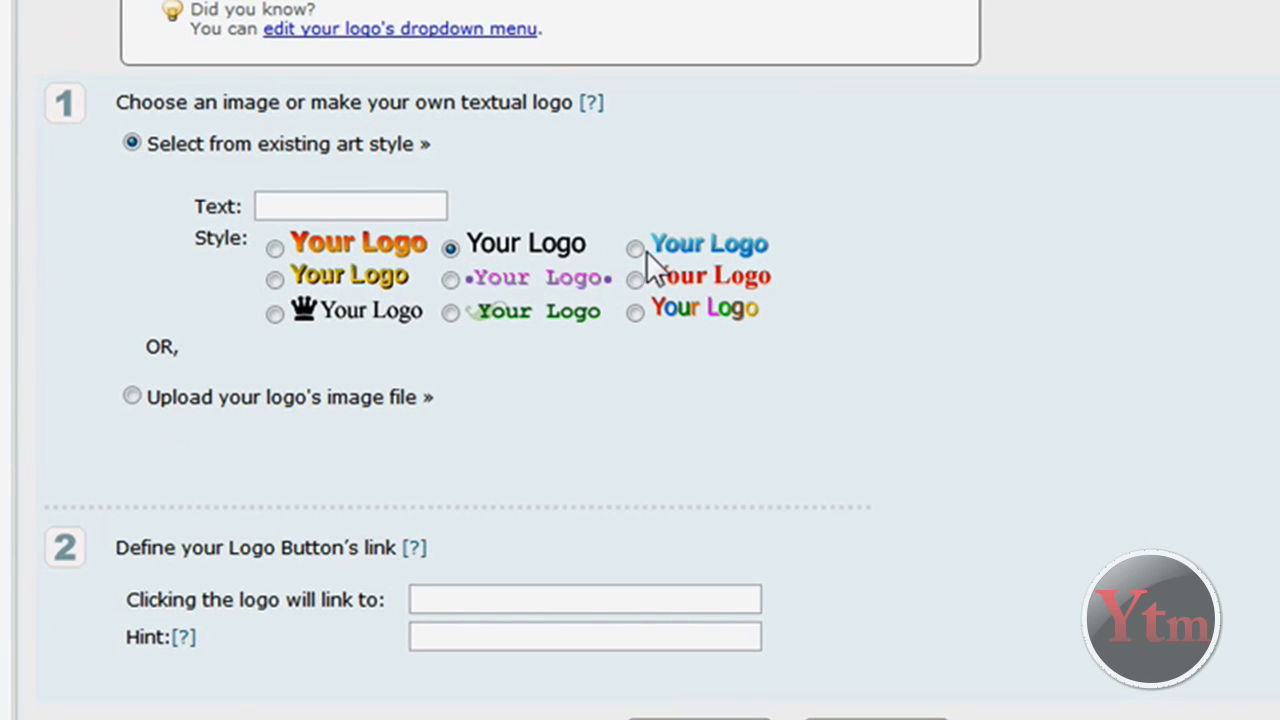
pyautogui.moveTo(516, 324); pyautogui.dragTo(510, 344)
pyautogui.click(510, 344)
pyautogui.click(274, 247)
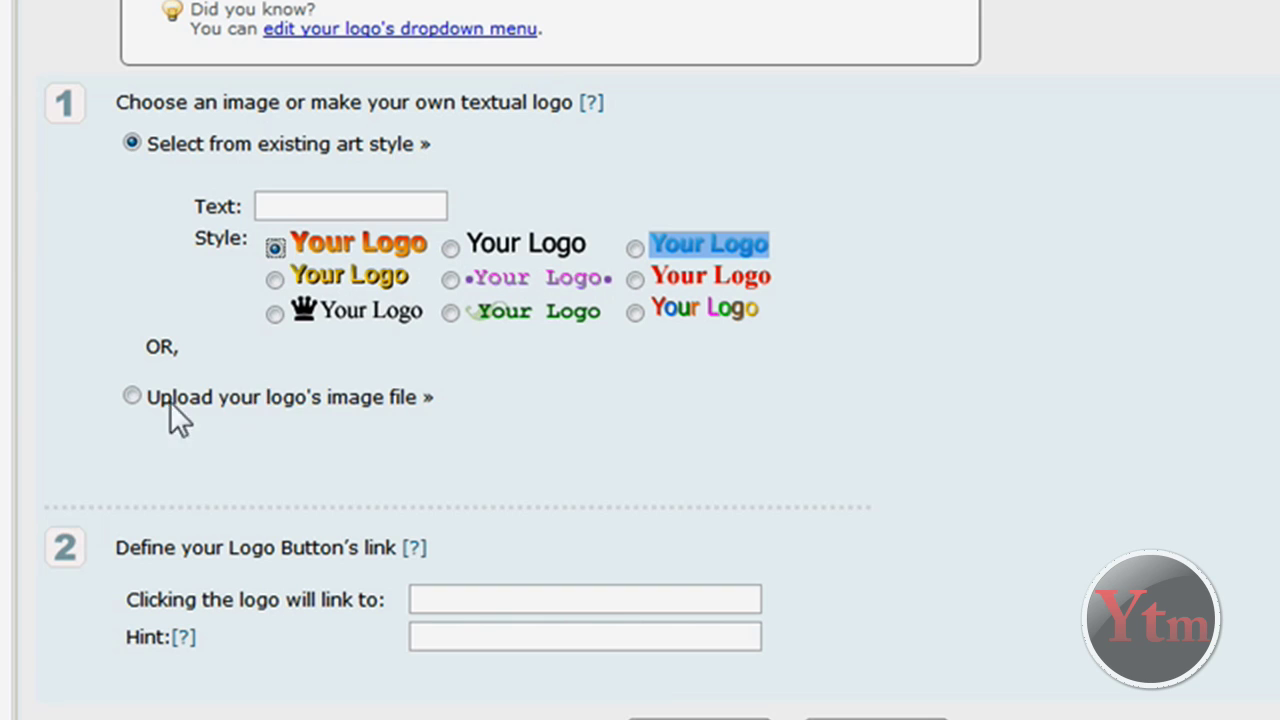
pyautogui.click(131, 396)
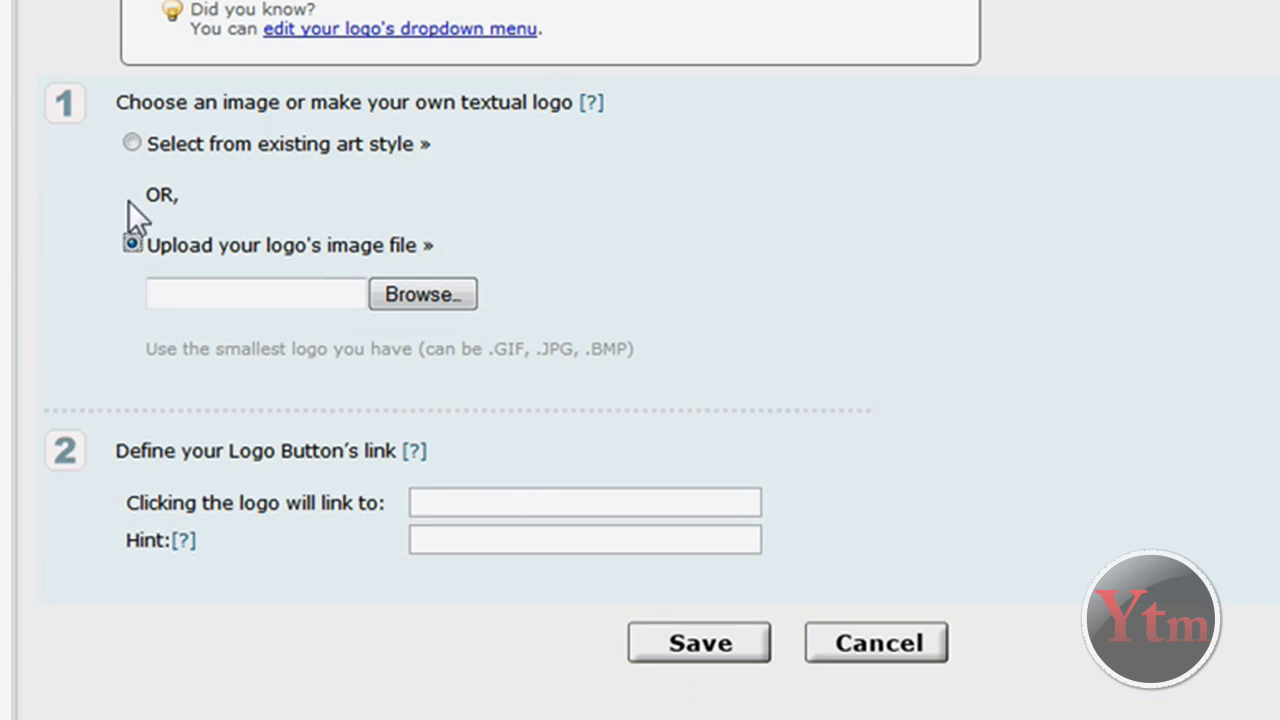
# Build the logo from the blue existing art style with the text 'YTM'
pyautogui.click(132, 143)
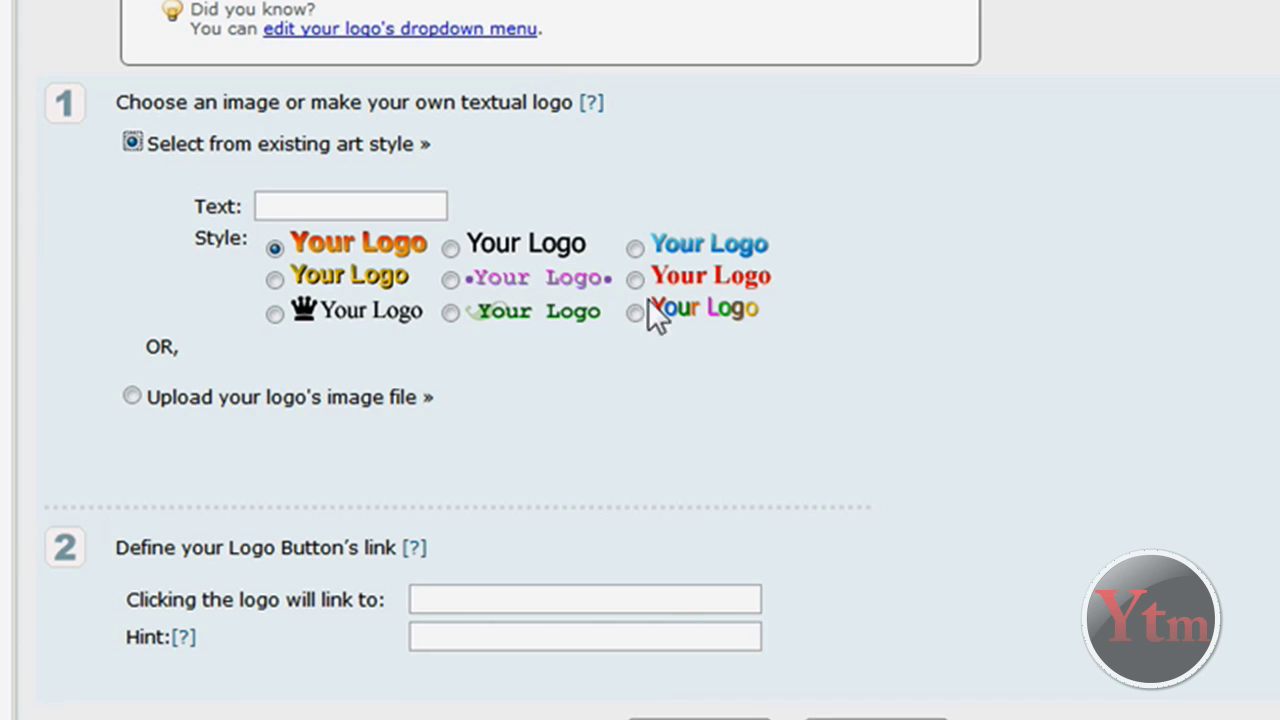
pyautogui.click(635, 248)
pyautogui.click(387, 208)
pyautogui.write('YT')
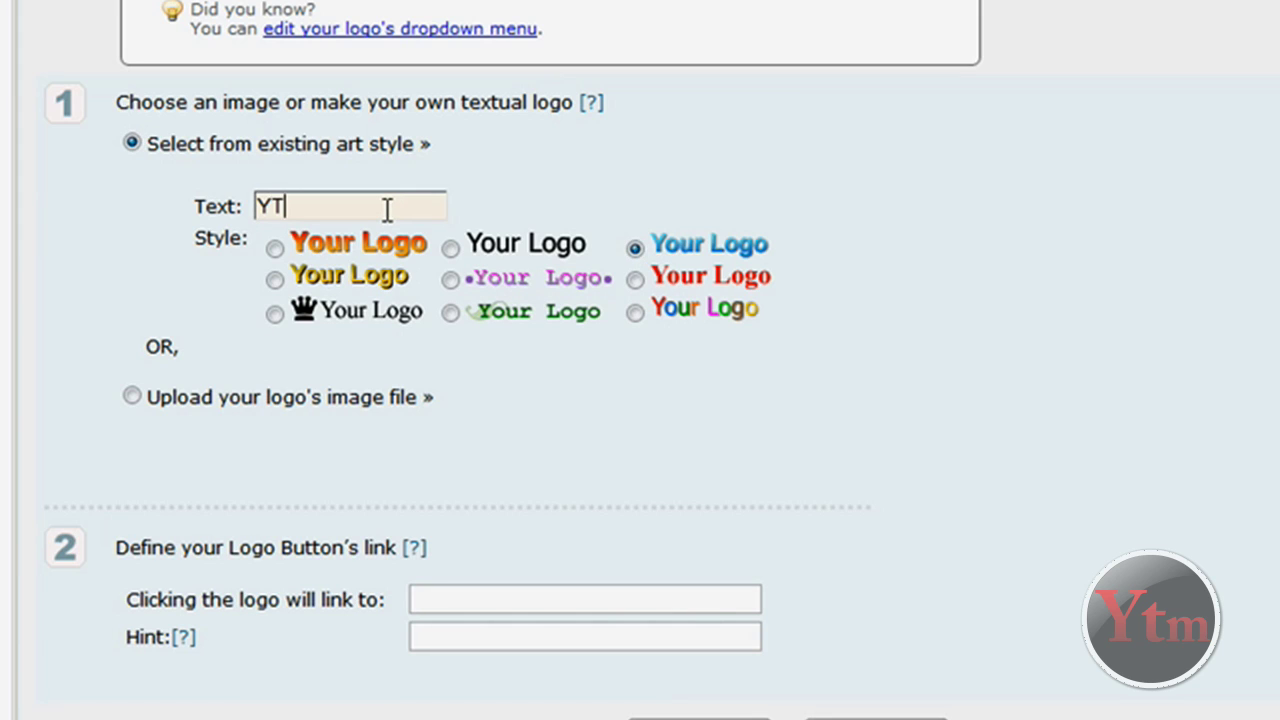
pyautogui.write('M')
pyautogui.scroll(-2, 405, 352)
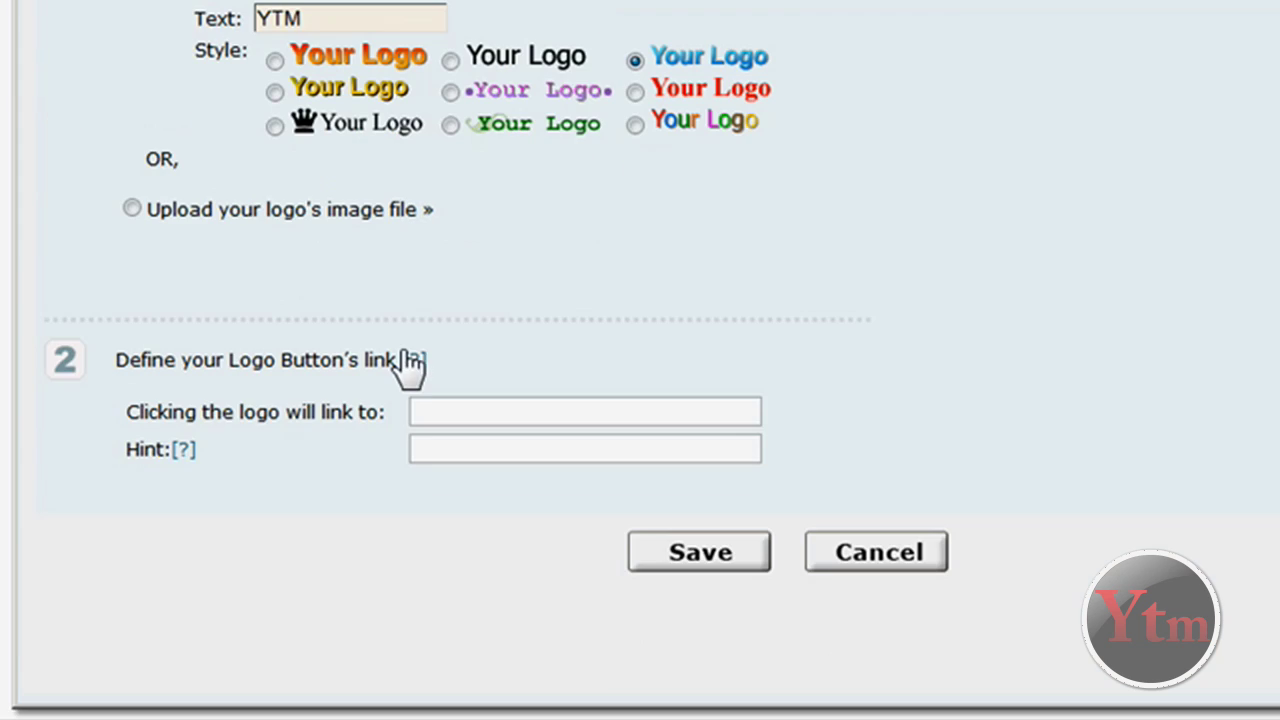
pyautogui.moveTo(207, 412); pyautogui.dragTo(457, 428)
pyautogui.click(457, 418)
pyautogui.write('yout')
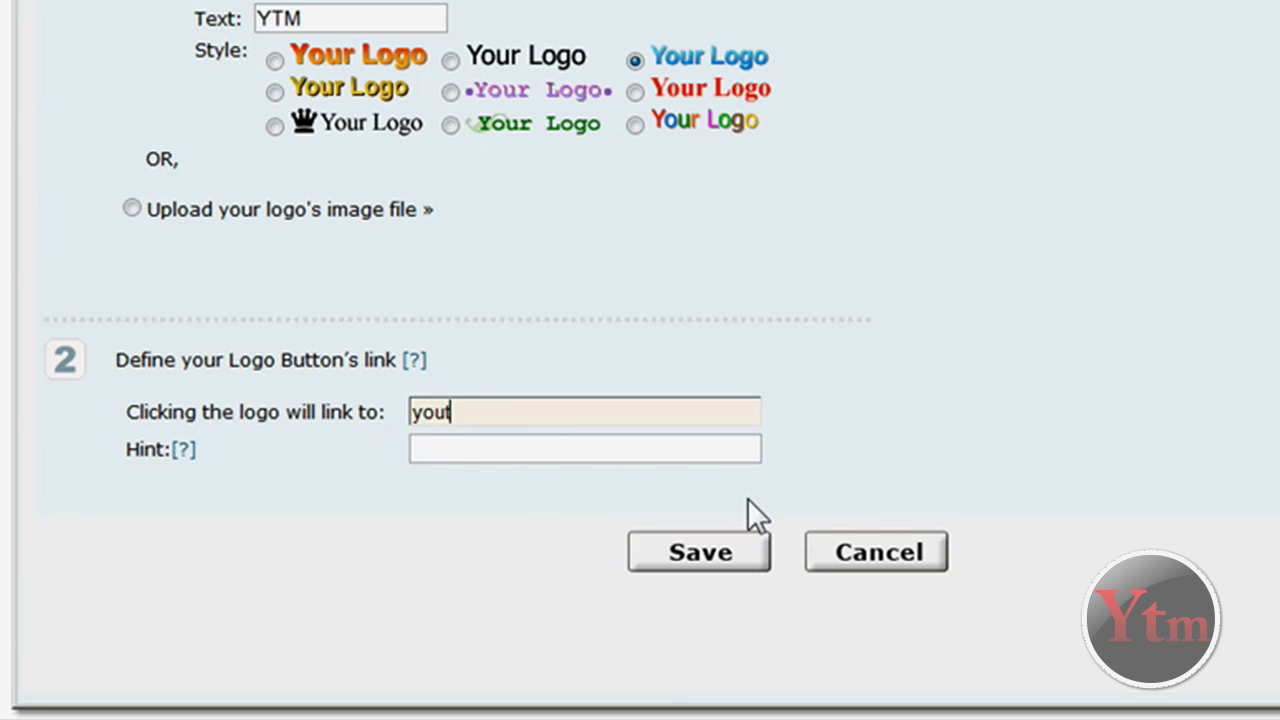
pyautogui.write('ube.com')
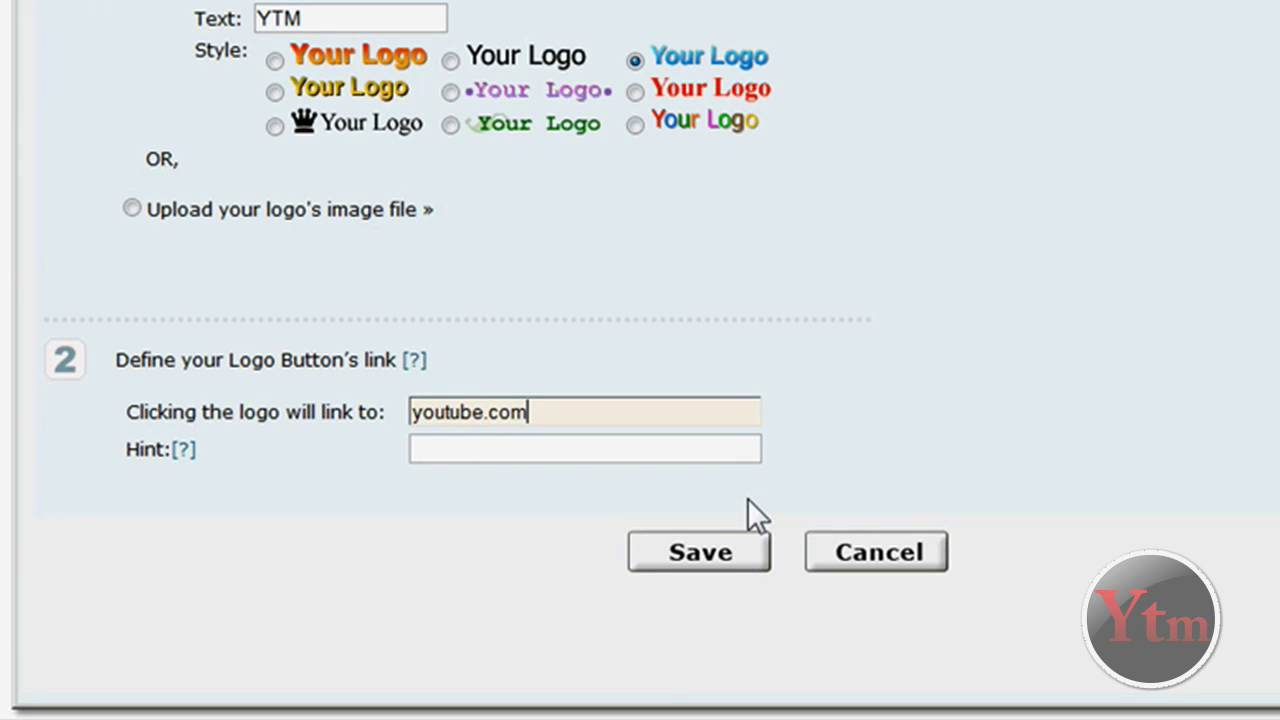
pyautogui.write('/yutubemedia')
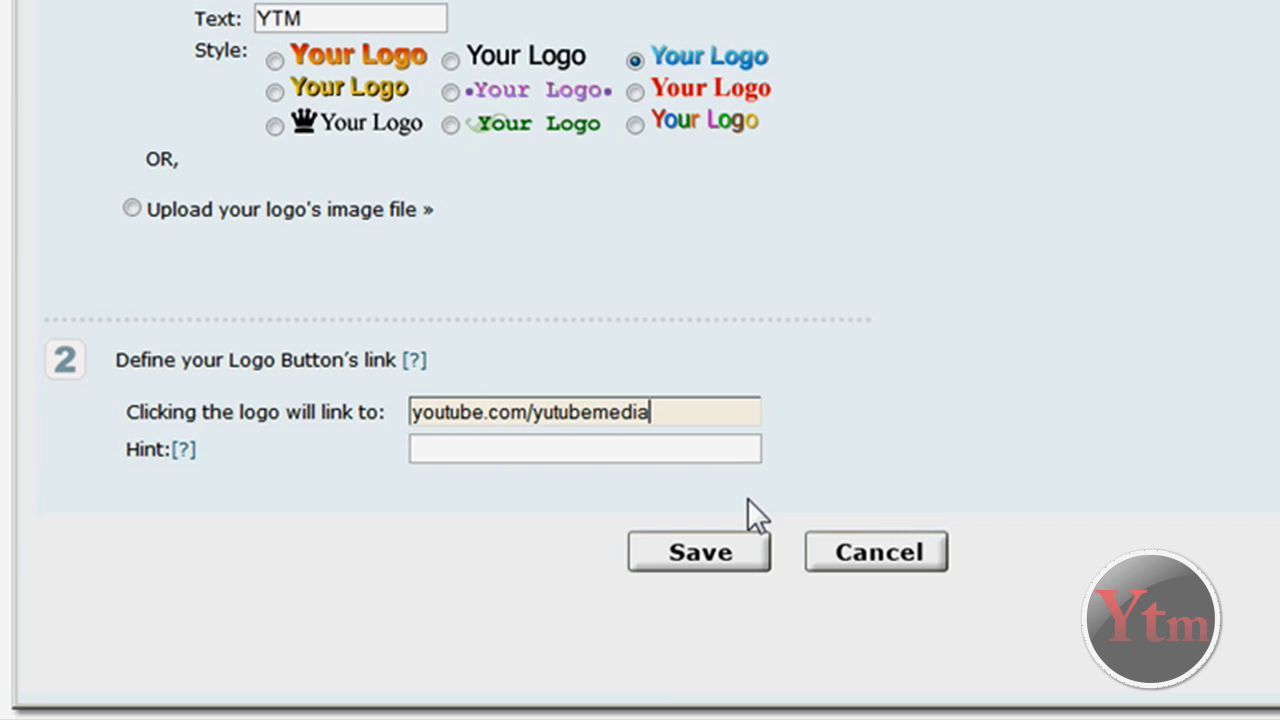
pyautogui.click(413, 412)
pyautogui.write('www.')
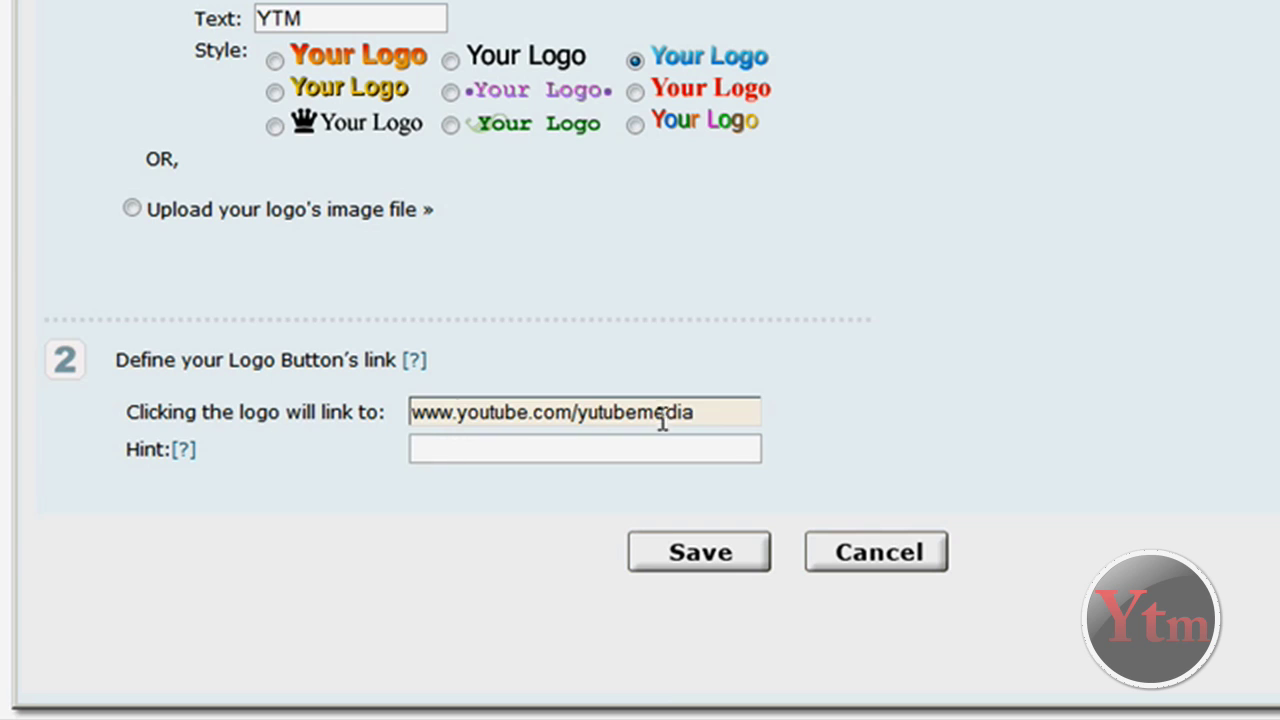
pyautogui.moveTo(709, 414); pyautogui.dragTo(416, 410)
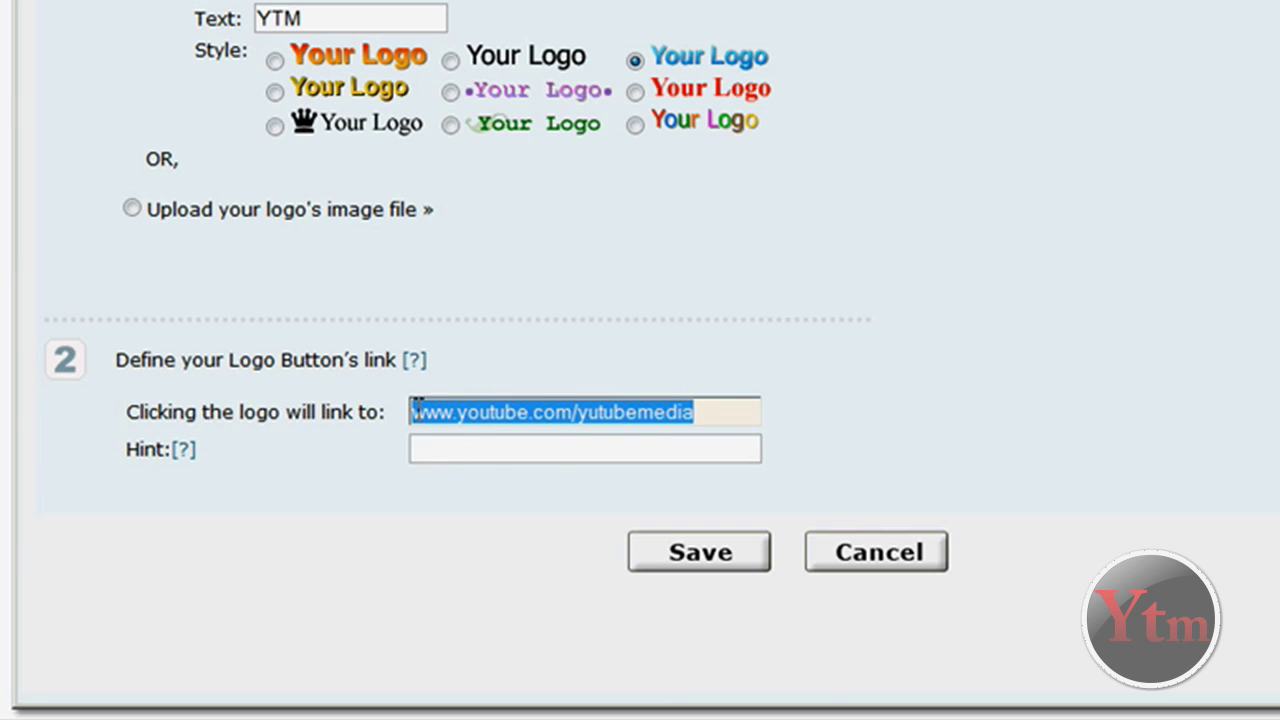
pyautogui.click(700, 556)
pyautogui.click(411, 412)
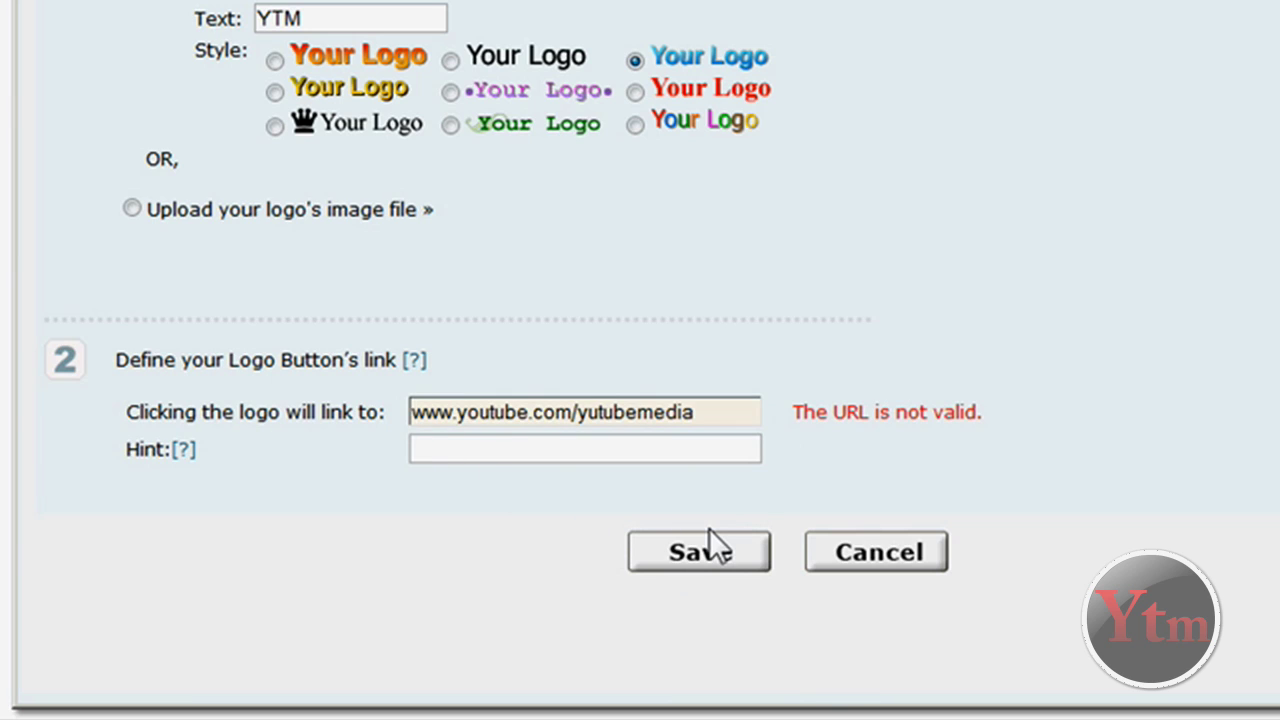
pyautogui.write('http')
pyautogui.write('://')
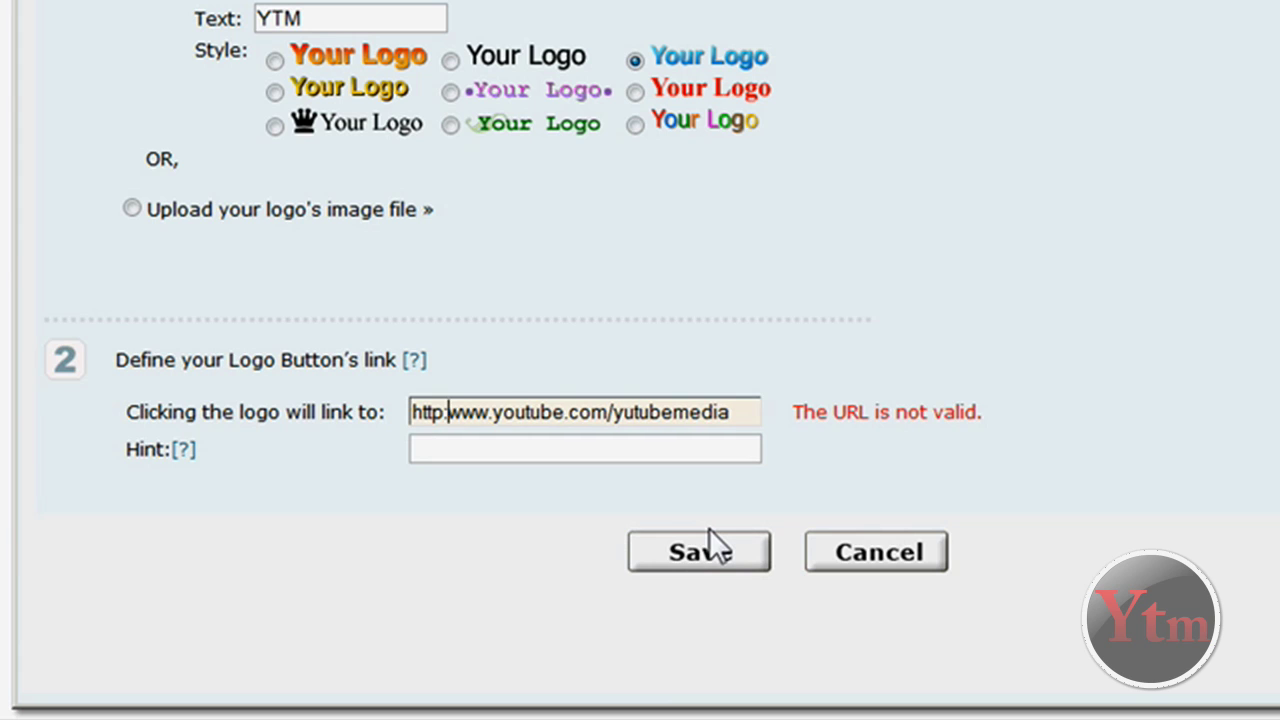
pyautogui.click(700, 552)
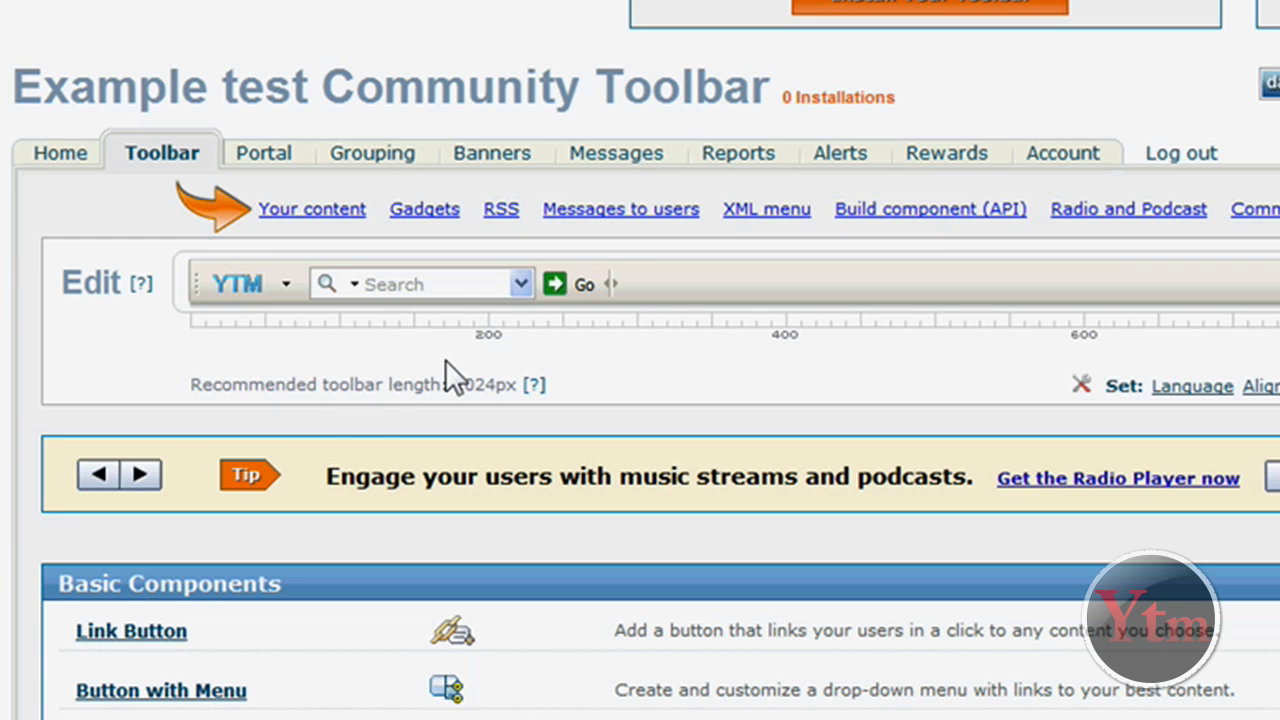
# Open the search box settings and review the google.com default engine, leaving it unchanged
pyautogui.moveTo(434, 272)
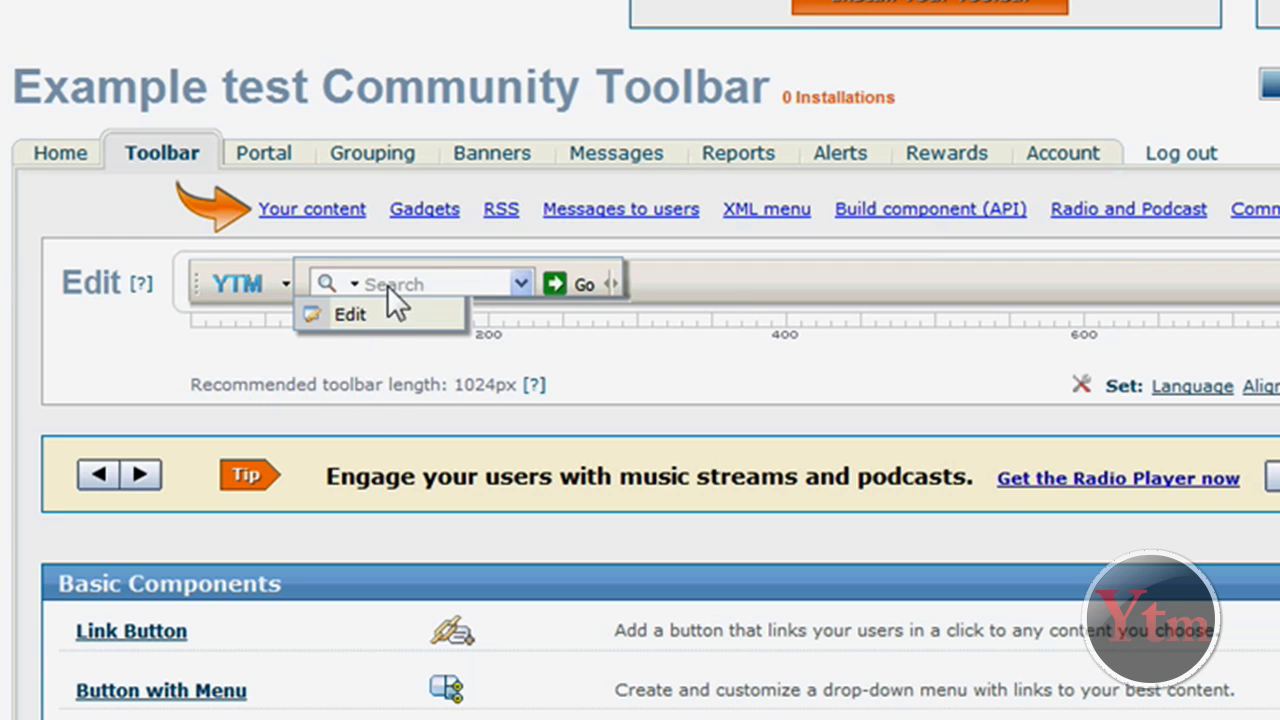
pyautogui.click(366, 318)
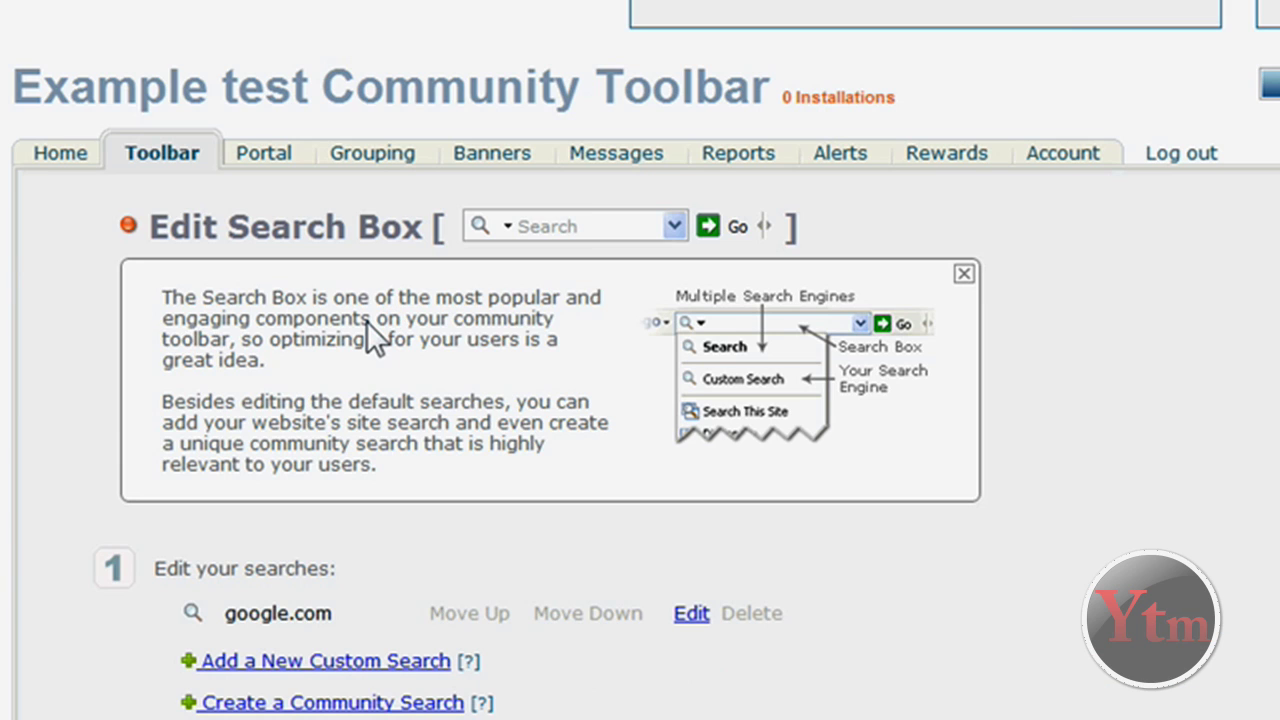
pyautogui.scroll(-3, 1170, 320)
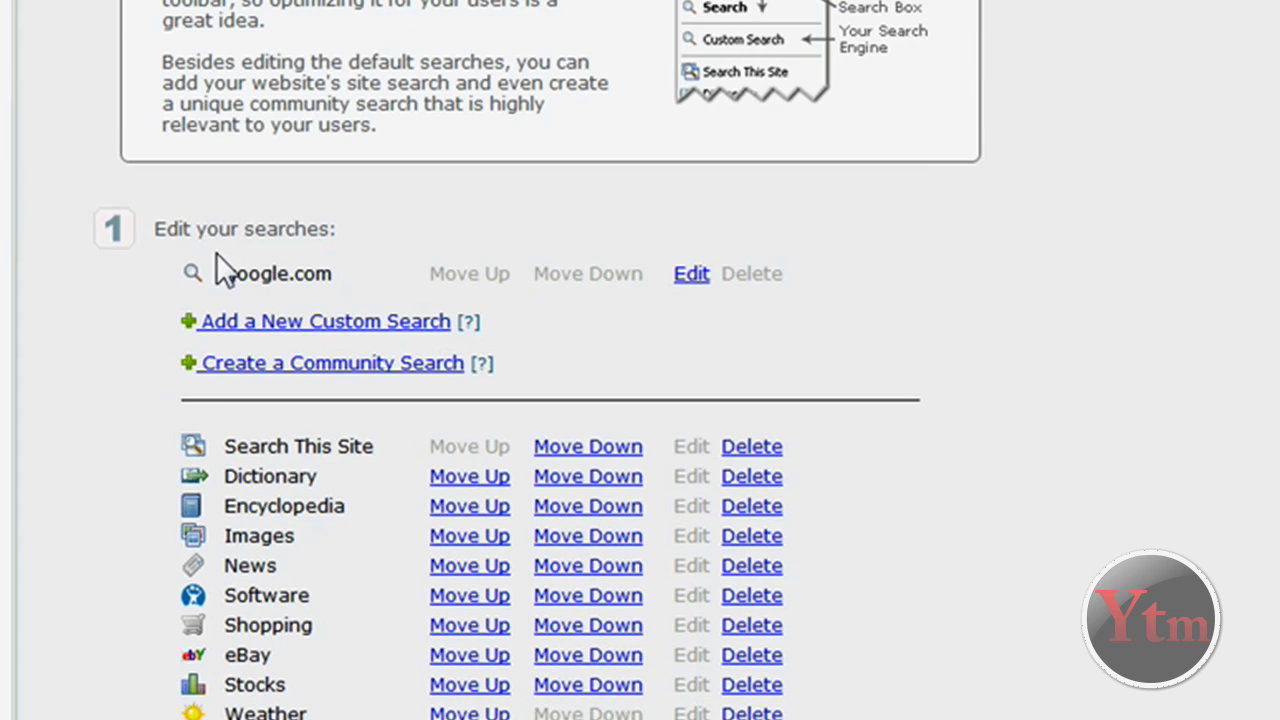
pyautogui.moveTo(289, 276); pyautogui.dragTo(688, 272)
pyautogui.click(688, 274)
pyautogui.click(948, 295)
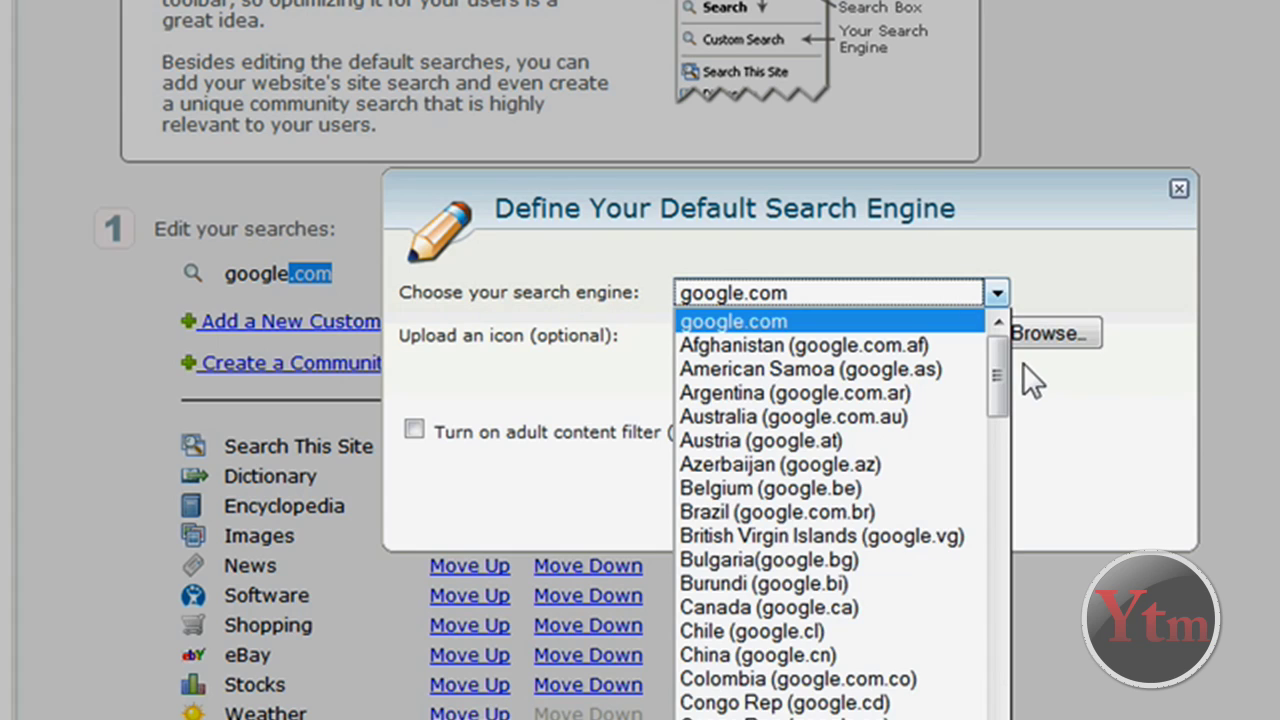
pyautogui.moveTo(1005, 354); pyautogui.dragTo(1011, 309)
pyautogui.click(1094, 409)
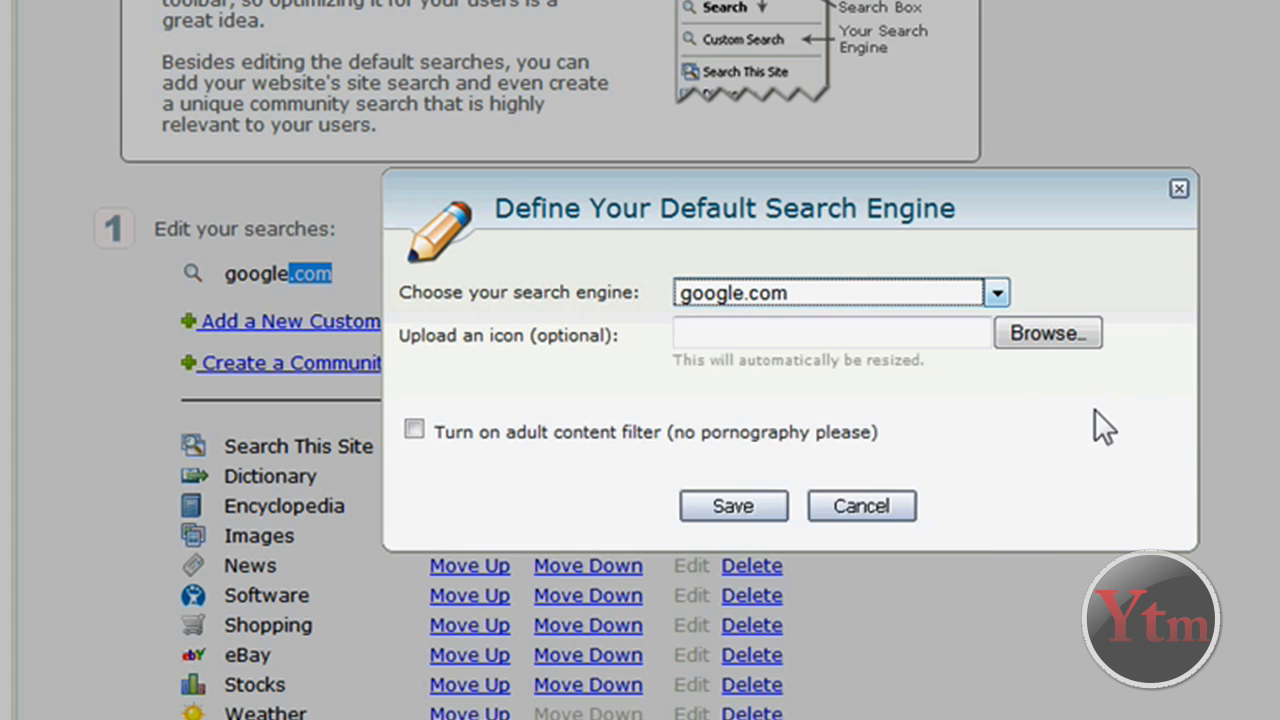
pyautogui.click(726, 331)
pyautogui.click(1046, 521)
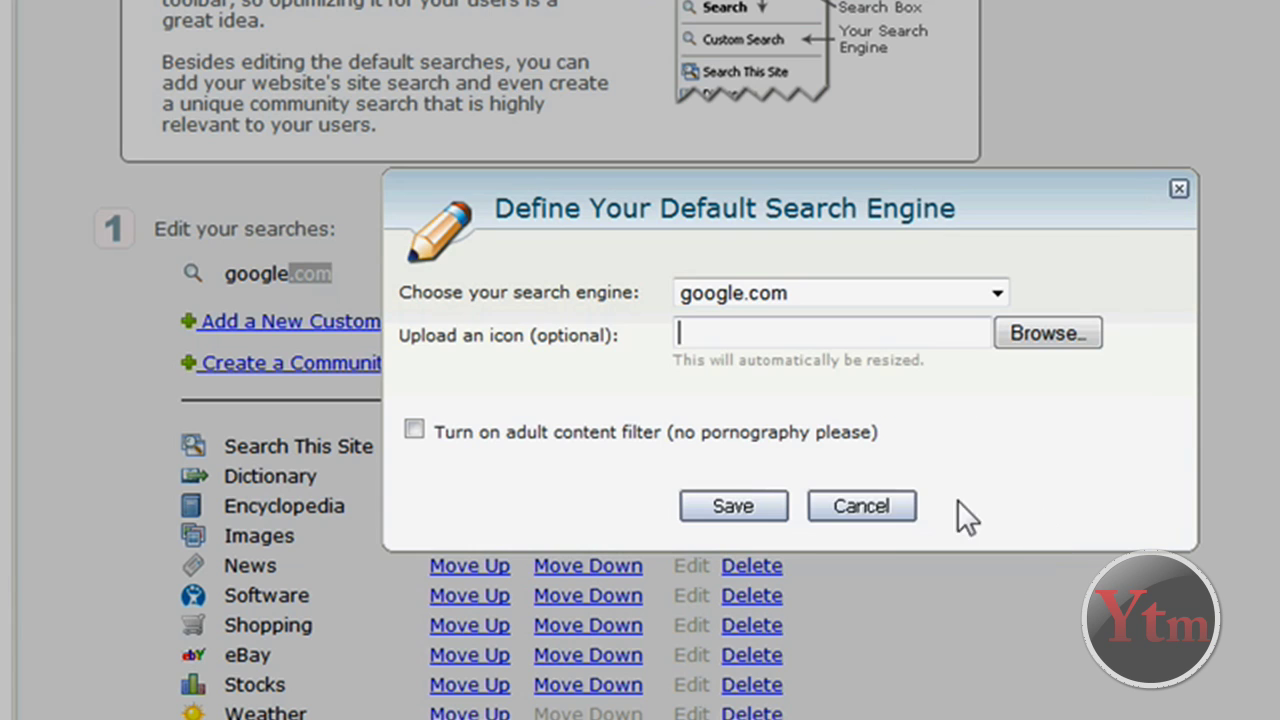
pyautogui.click(868, 508)
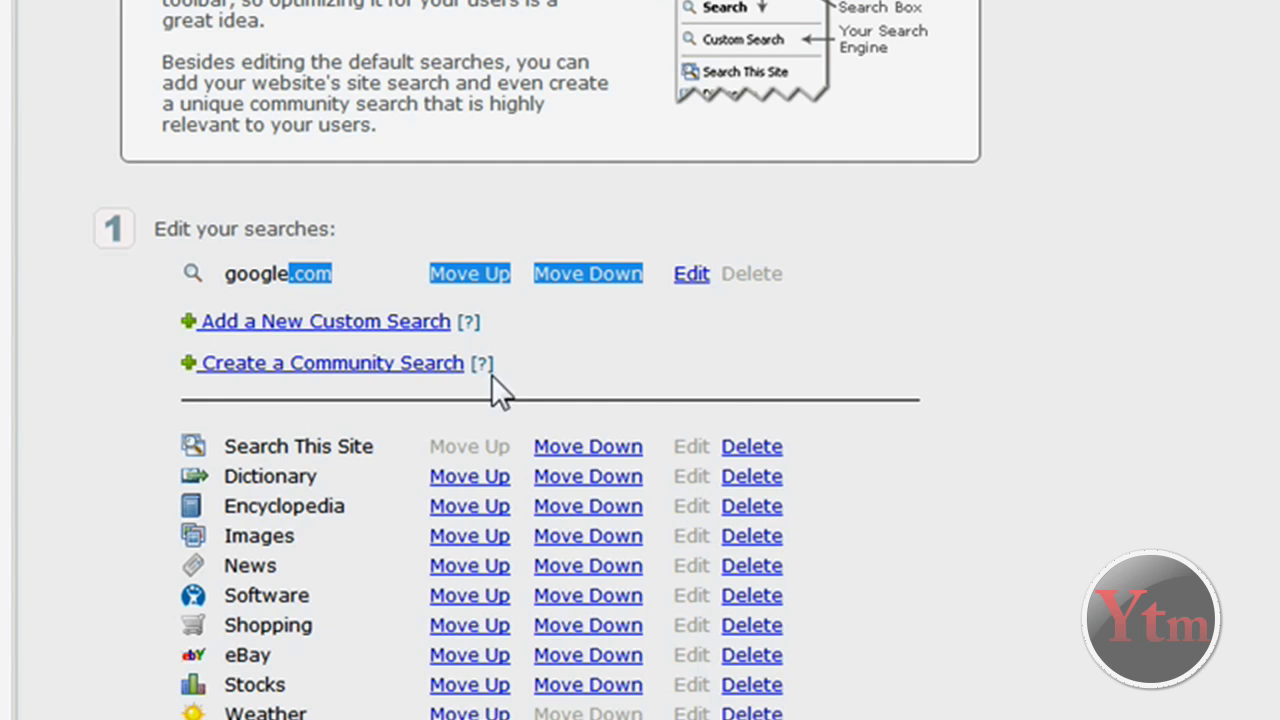
# Pick red as the search box colour with the colour picker
pyautogui.scroll(-3, 491, 374)
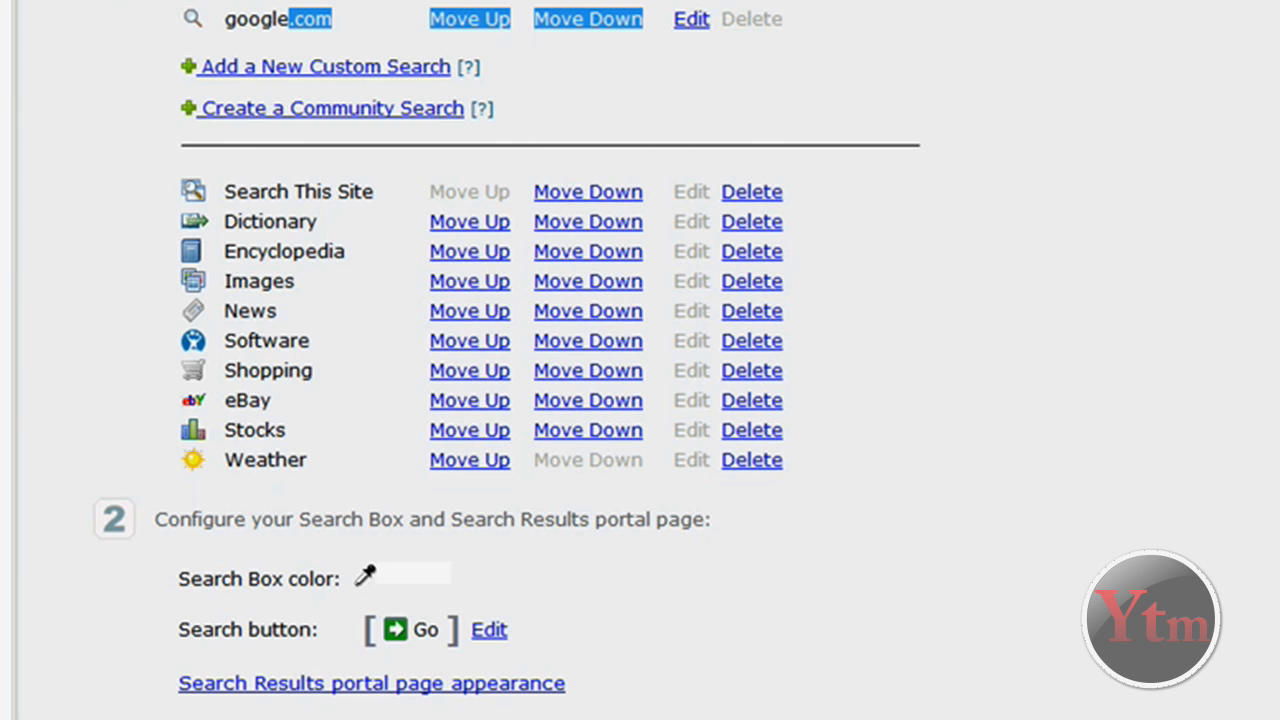
pyautogui.scroll(-2, 401, 387)
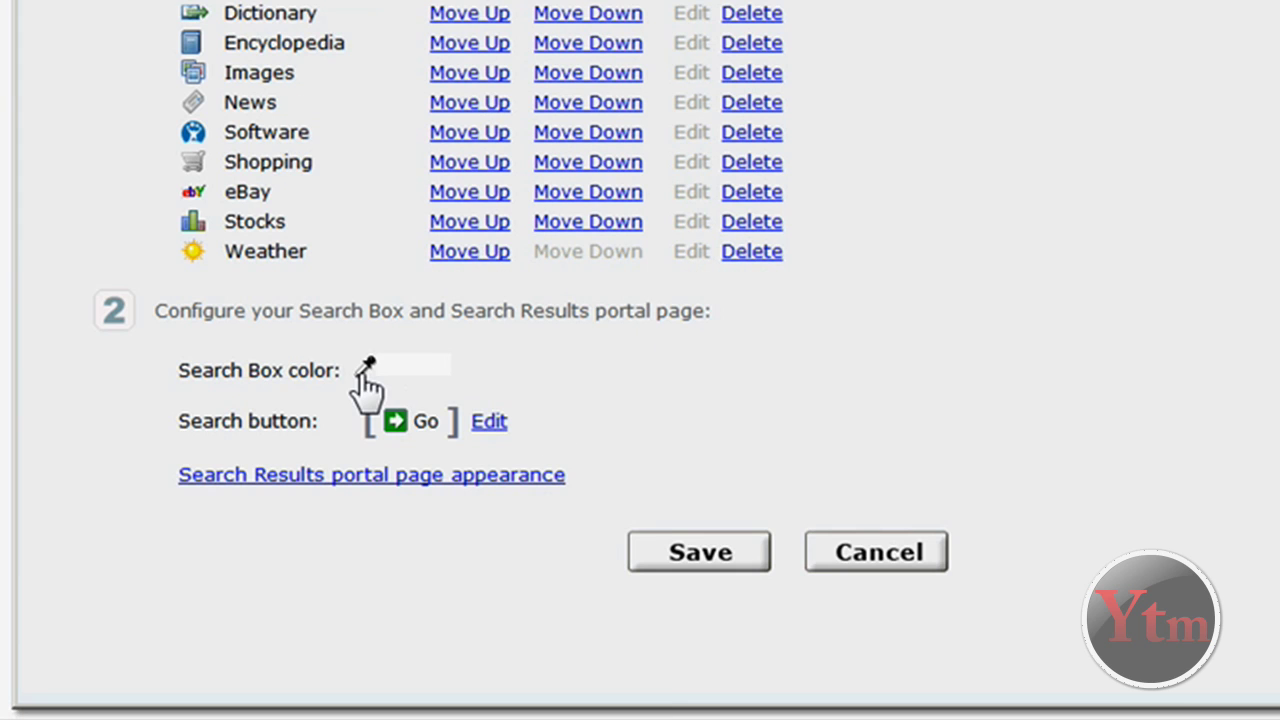
pyautogui.click(368, 372)
pyautogui.moveTo(686, 232); pyautogui.dragTo(812, 221)
pyautogui.click(772, 522)
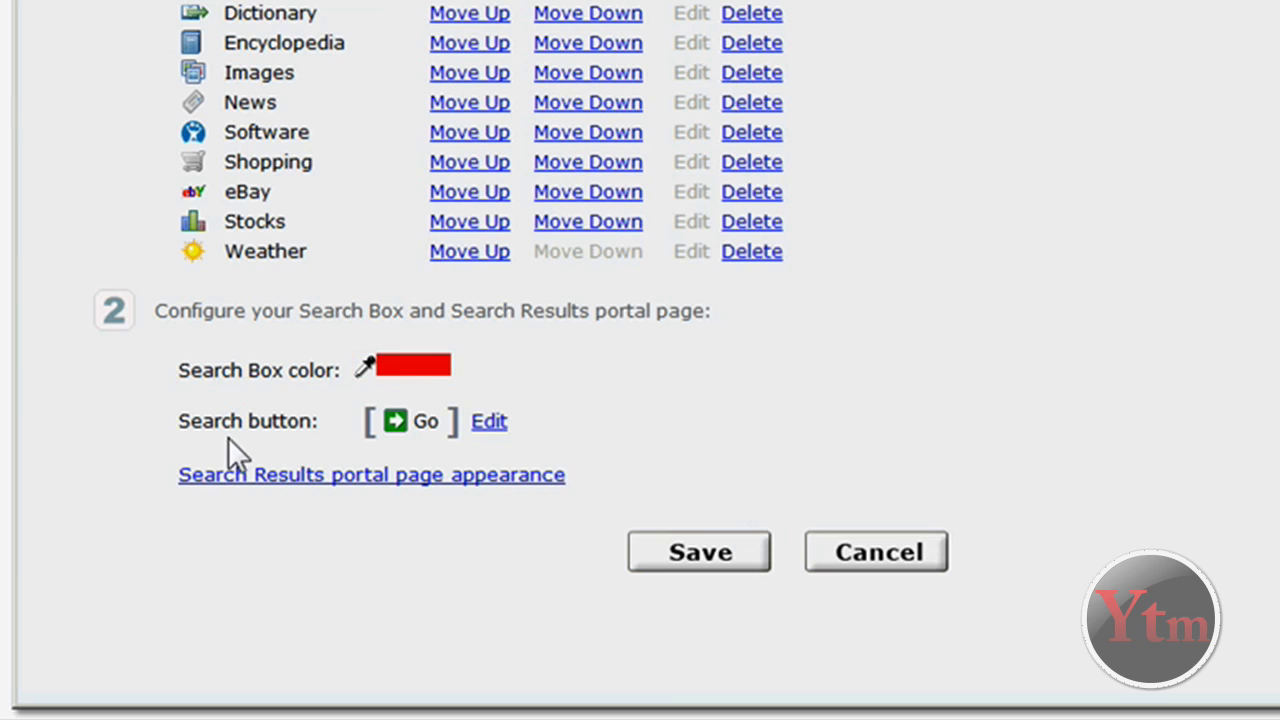
pyautogui.moveTo(214, 425); pyautogui.dragTo(331, 424)
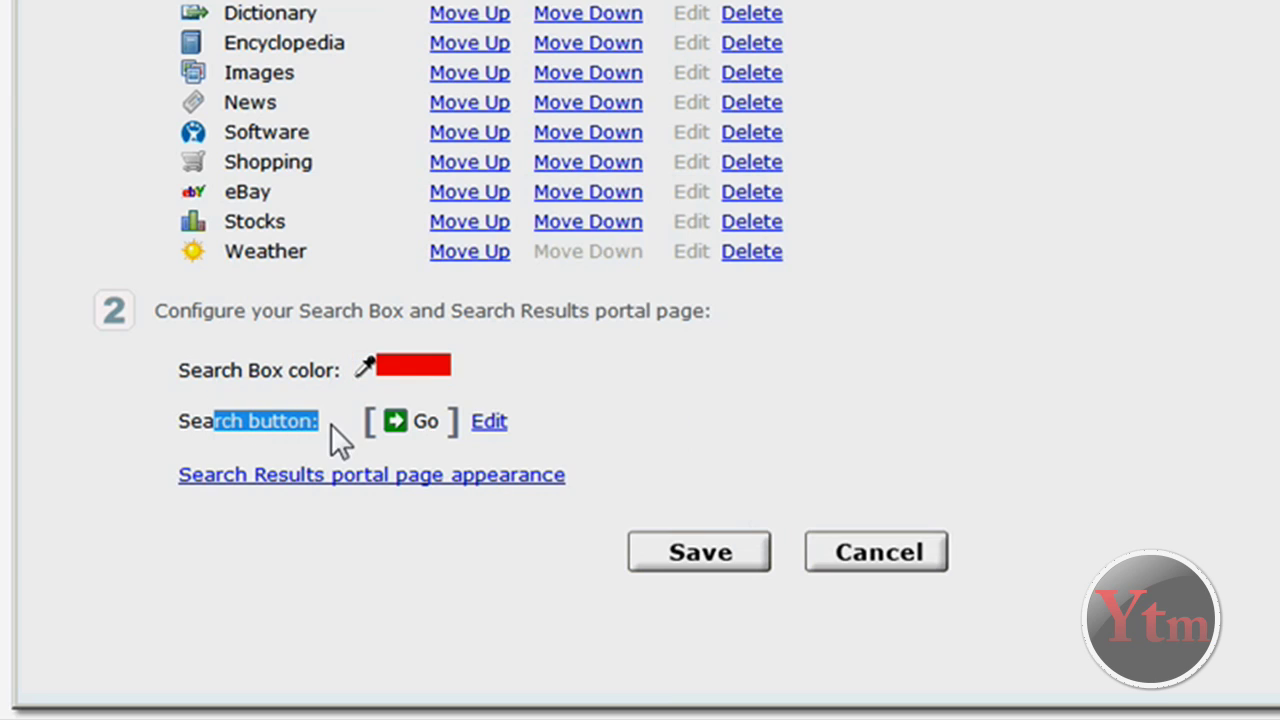
# Give the search button the orange play icon and label 'SEARCH', then save the search box
pyautogui.click(489, 424)
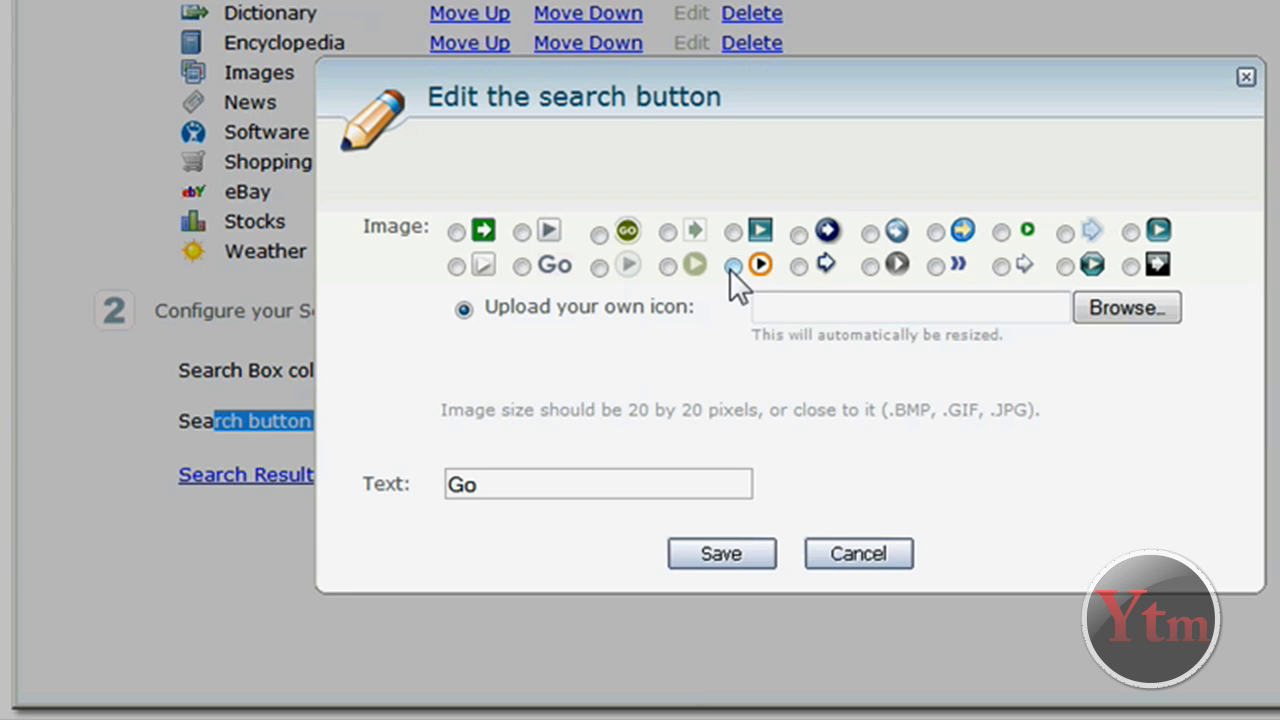
pyautogui.click(733, 265)
pyautogui.moveTo(569, 484); pyautogui.dragTo(429, 482)
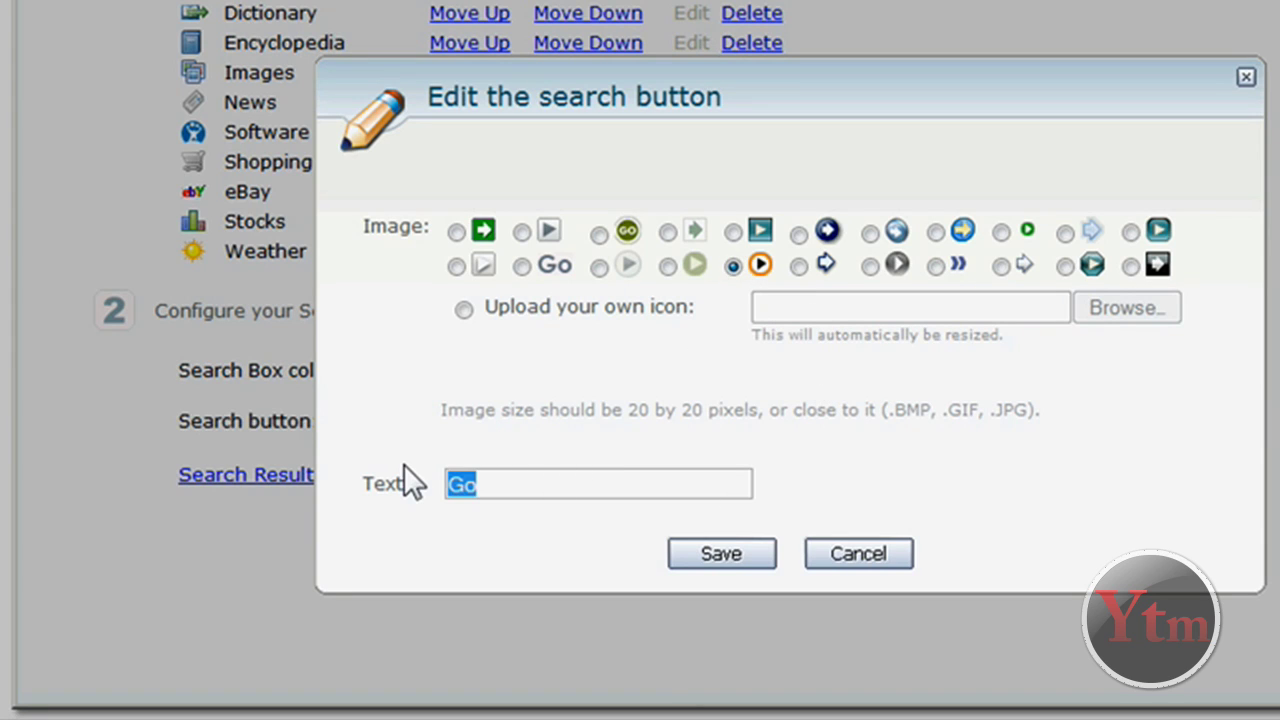
pyautogui.write('SEARCH')
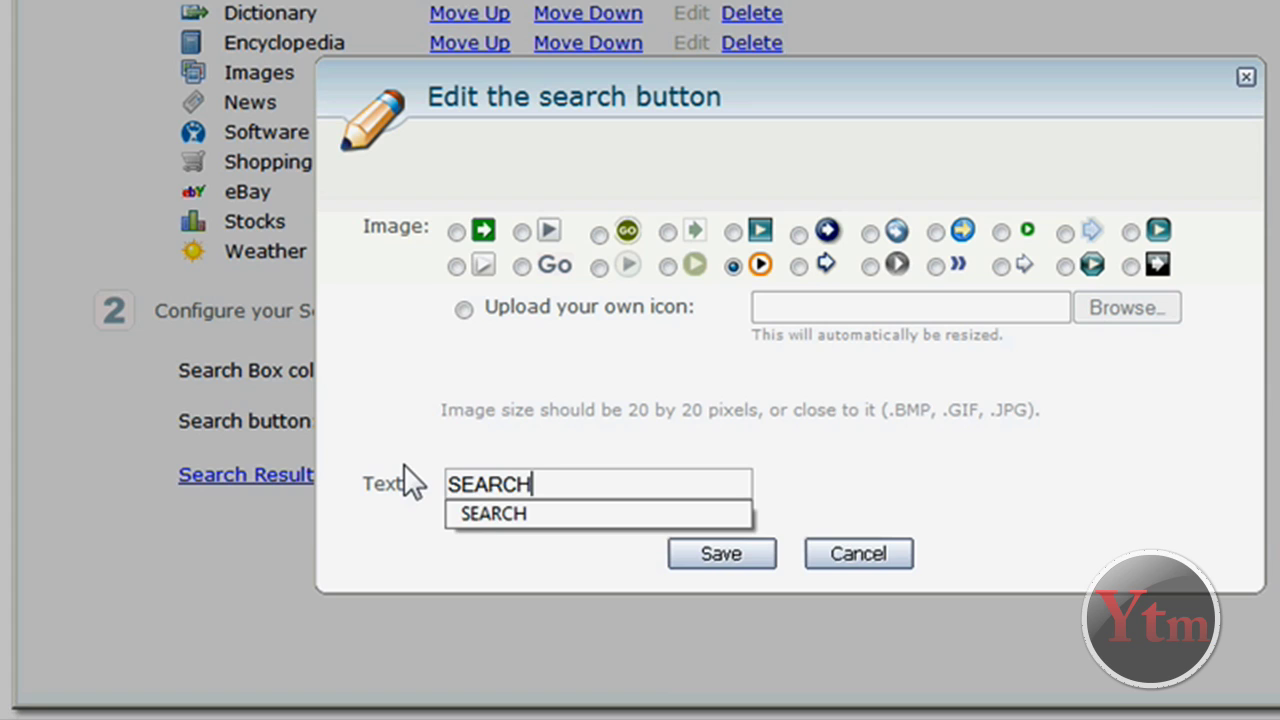
pyautogui.click(868, 452)
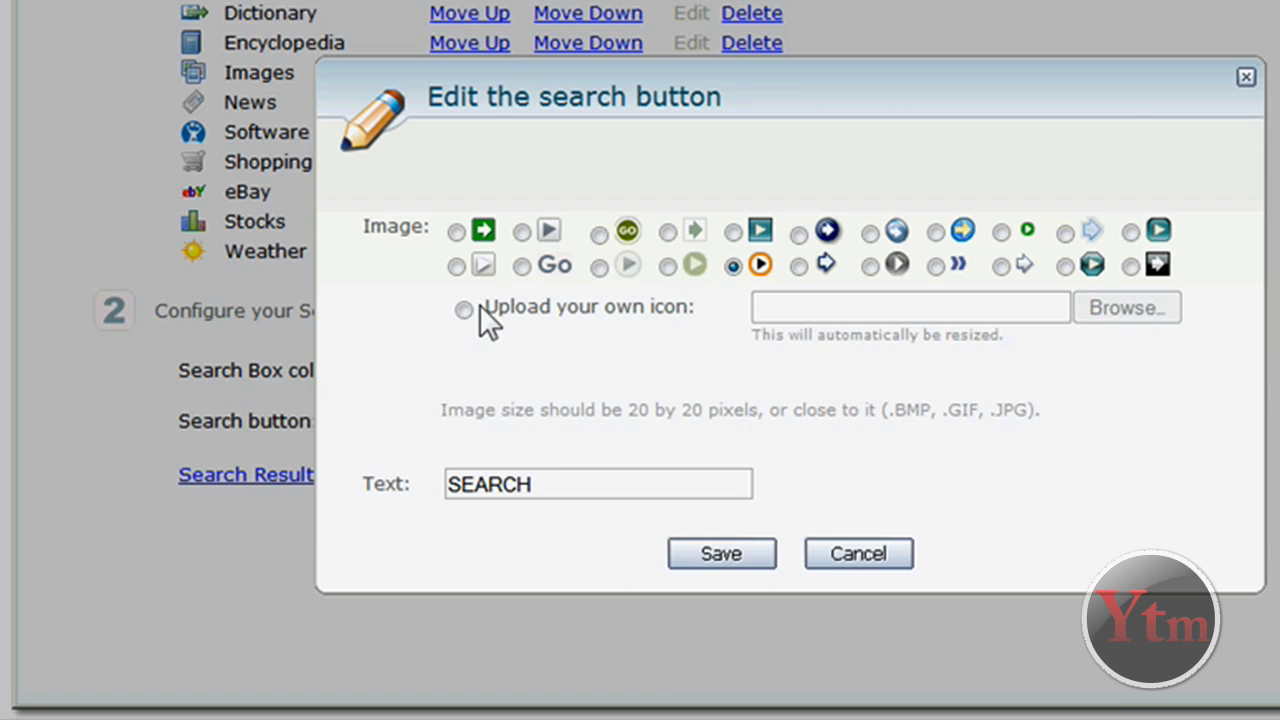
pyautogui.click(722, 584)
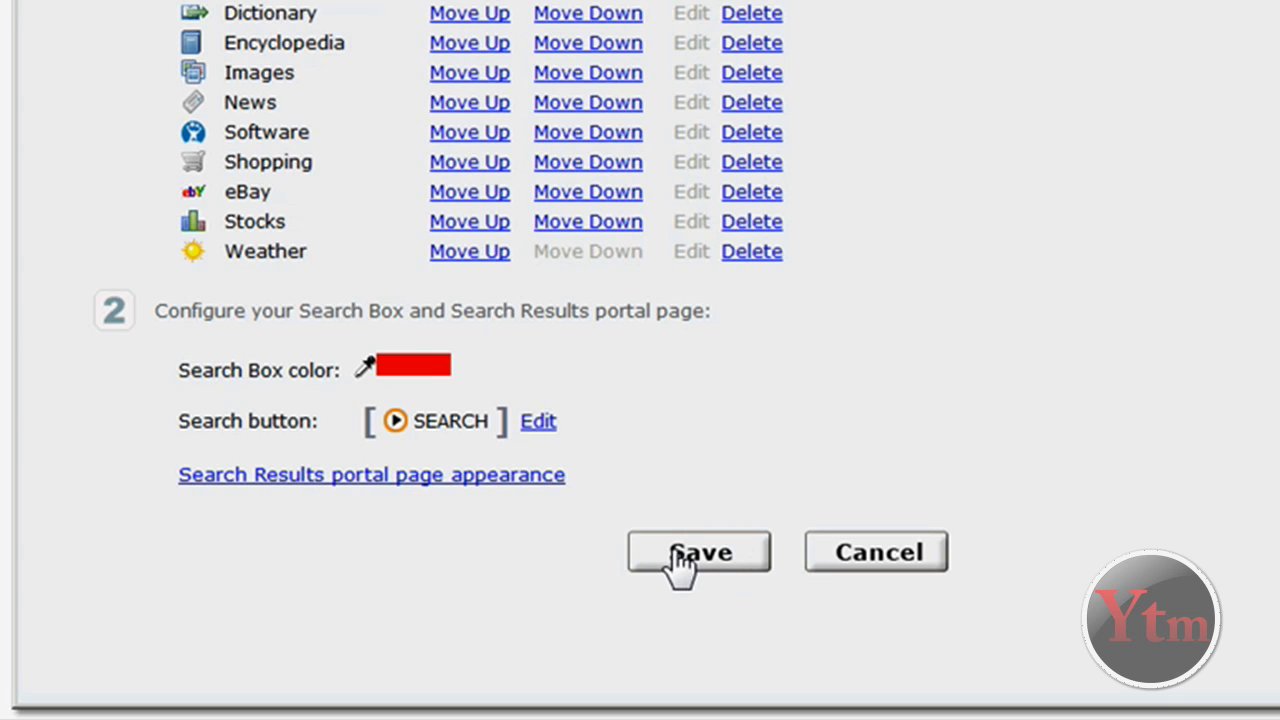
pyautogui.click(672, 556)
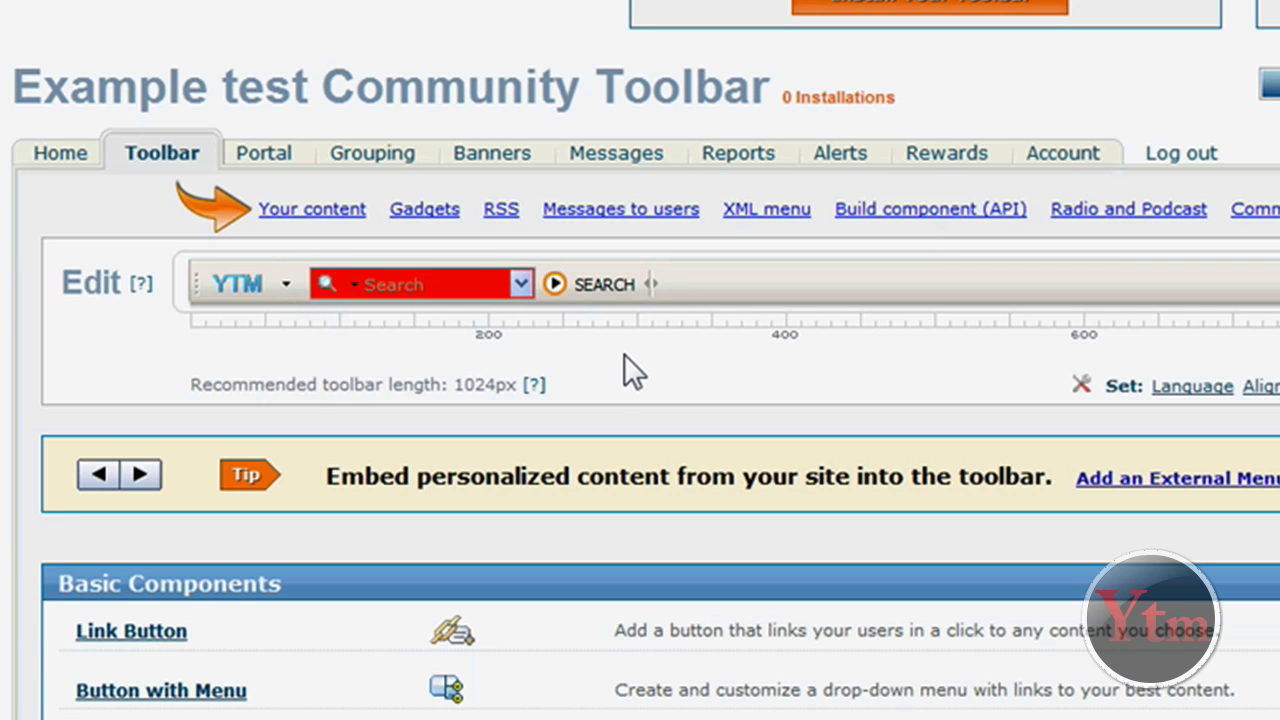
# Add a 'TALK' chat button with the third balloon icon, keeping Technology, Music, Spirituality, 20-30 and 30-plus rooms
pyautogui.scroll(-5, 624, 354)
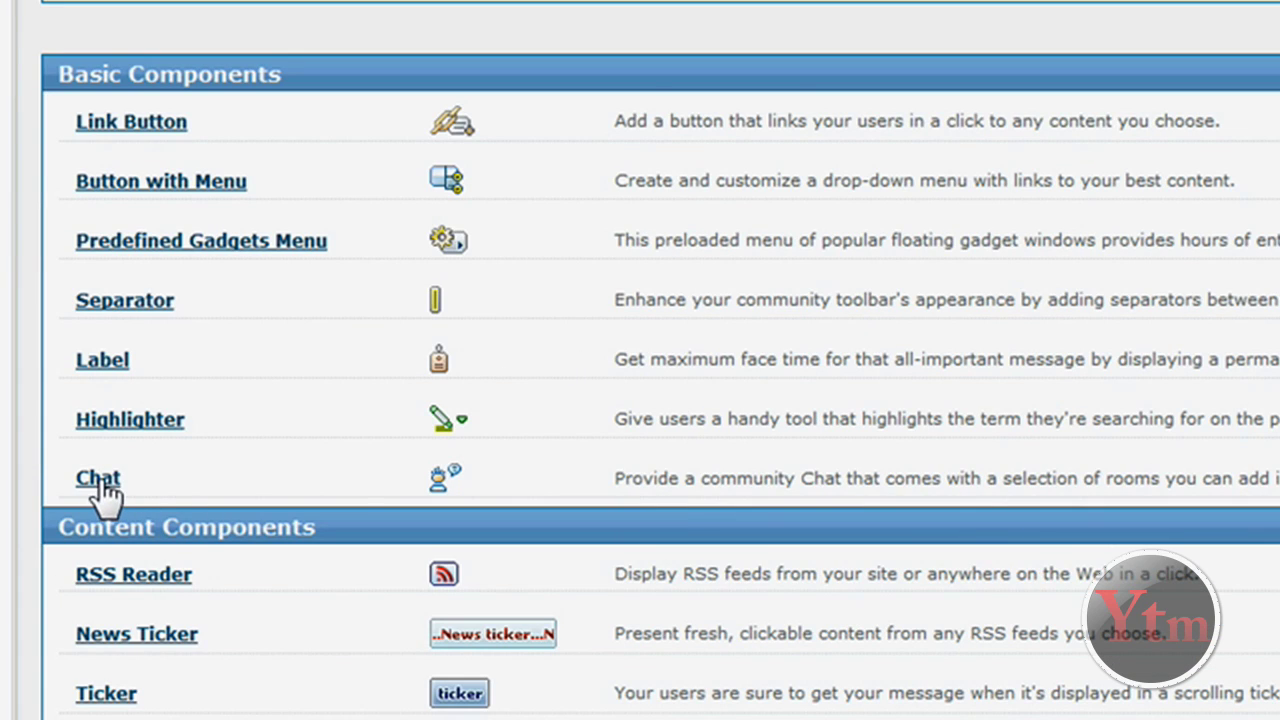
pyautogui.click(100, 480)
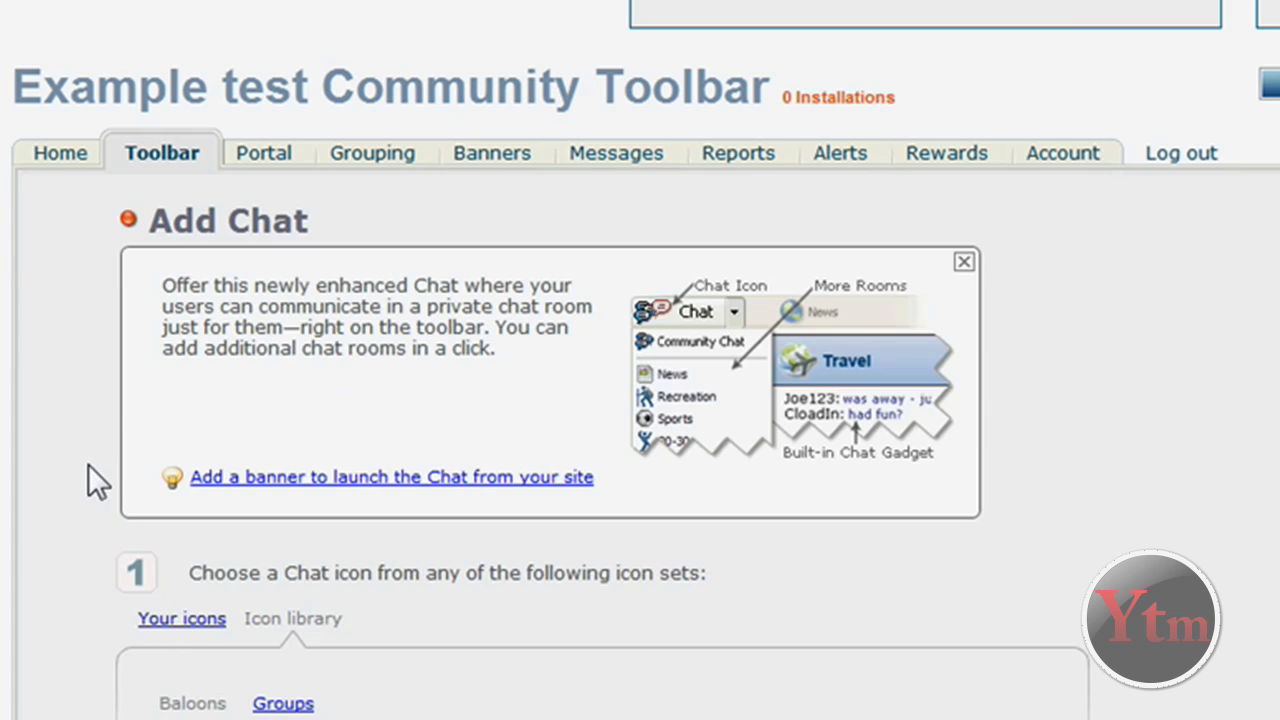
pyautogui.scroll(-5, 88, 464)
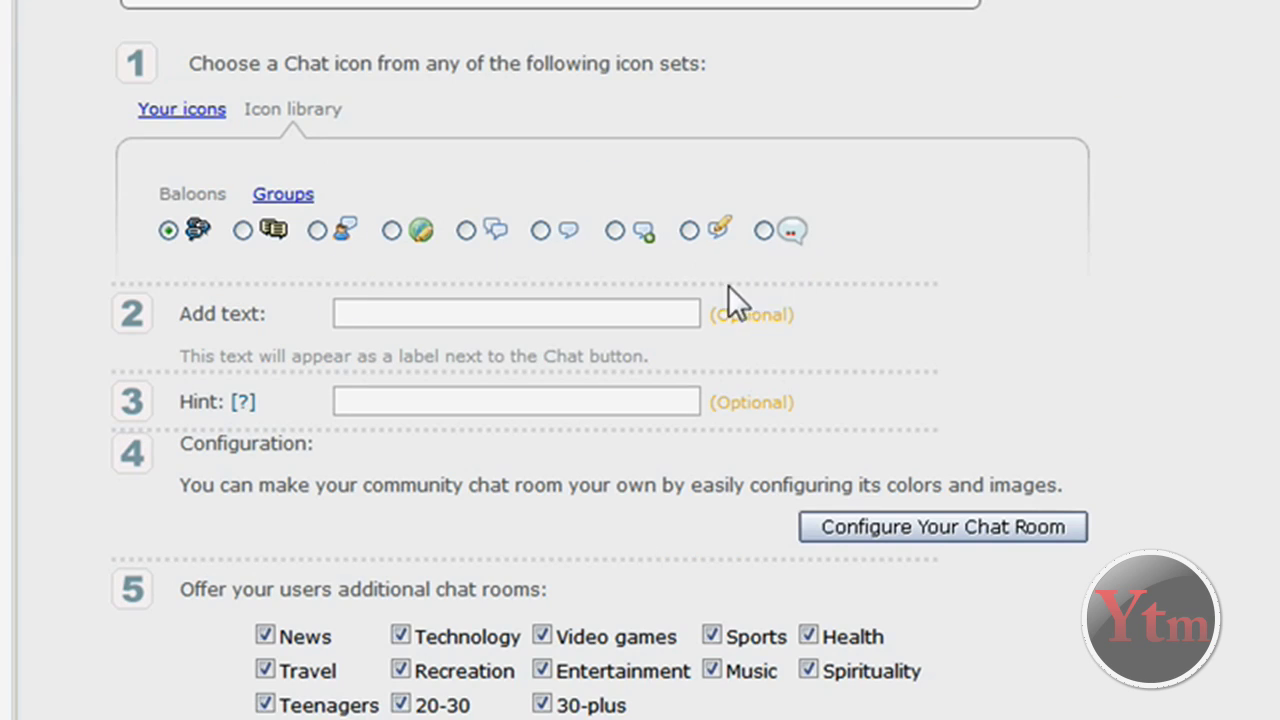
pyautogui.click(317, 231)
pyautogui.click(401, 317)
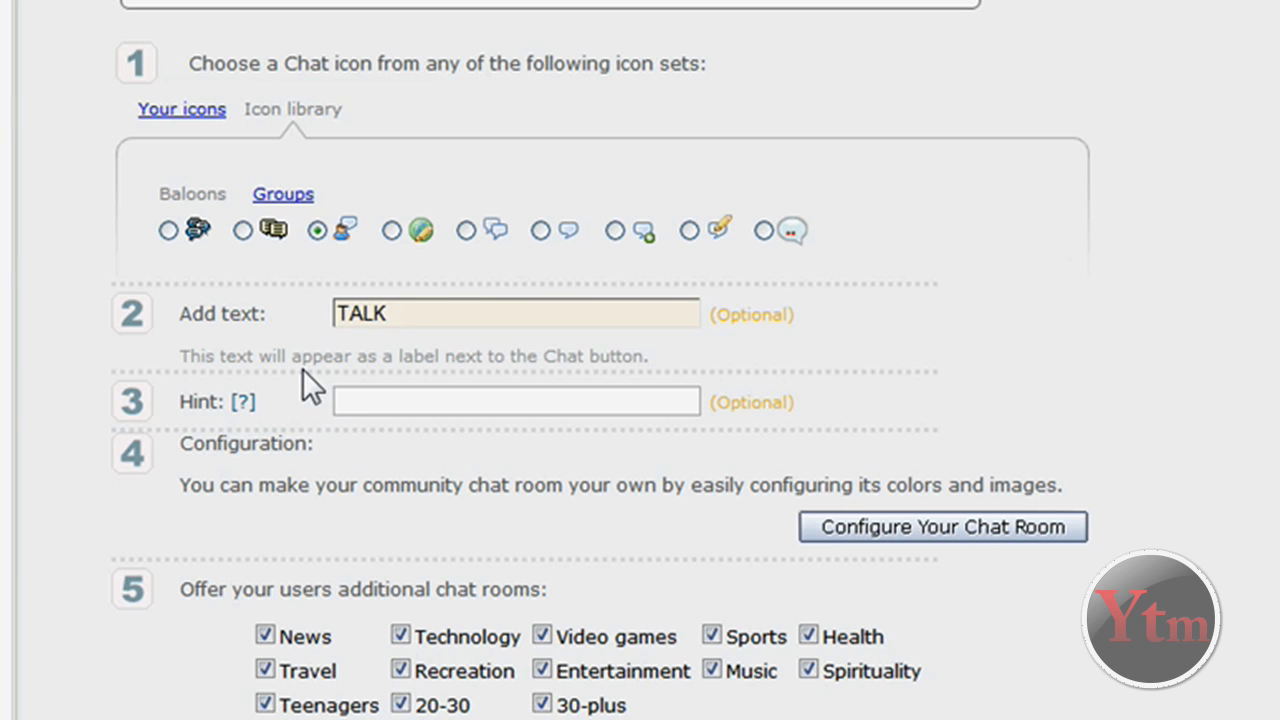
pyautogui.scroll(-3, 302, 368)
pyautogui.moveTo(314, 334); pyautogui.dragTo(549, 340)
pyautogui.click(549, 340)
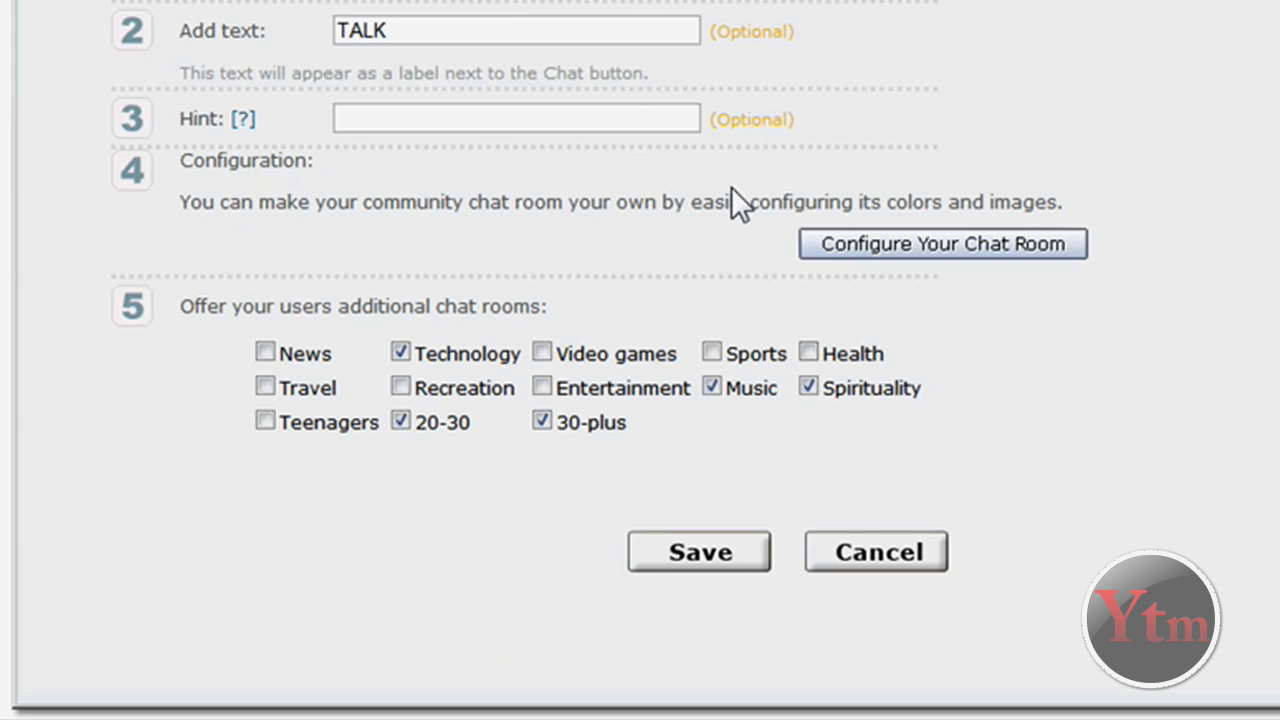
pyautogui.click(692, 551)
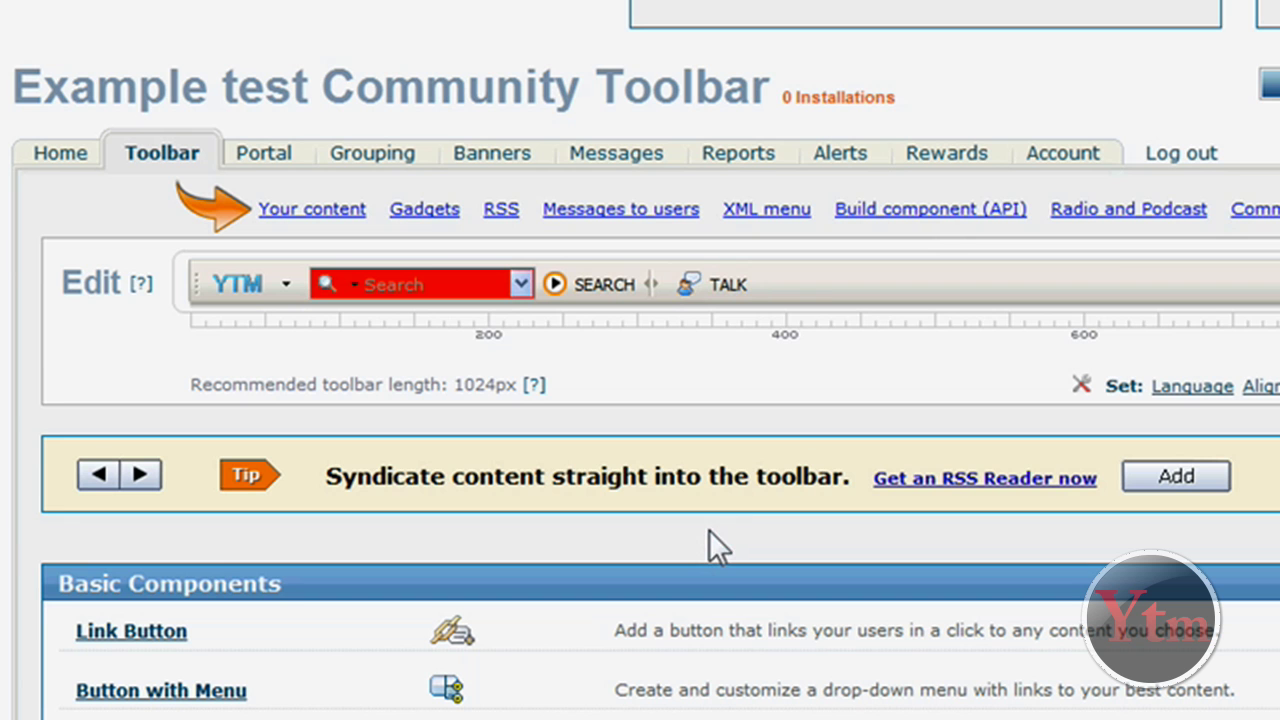
pyautogui.click(715, 284)
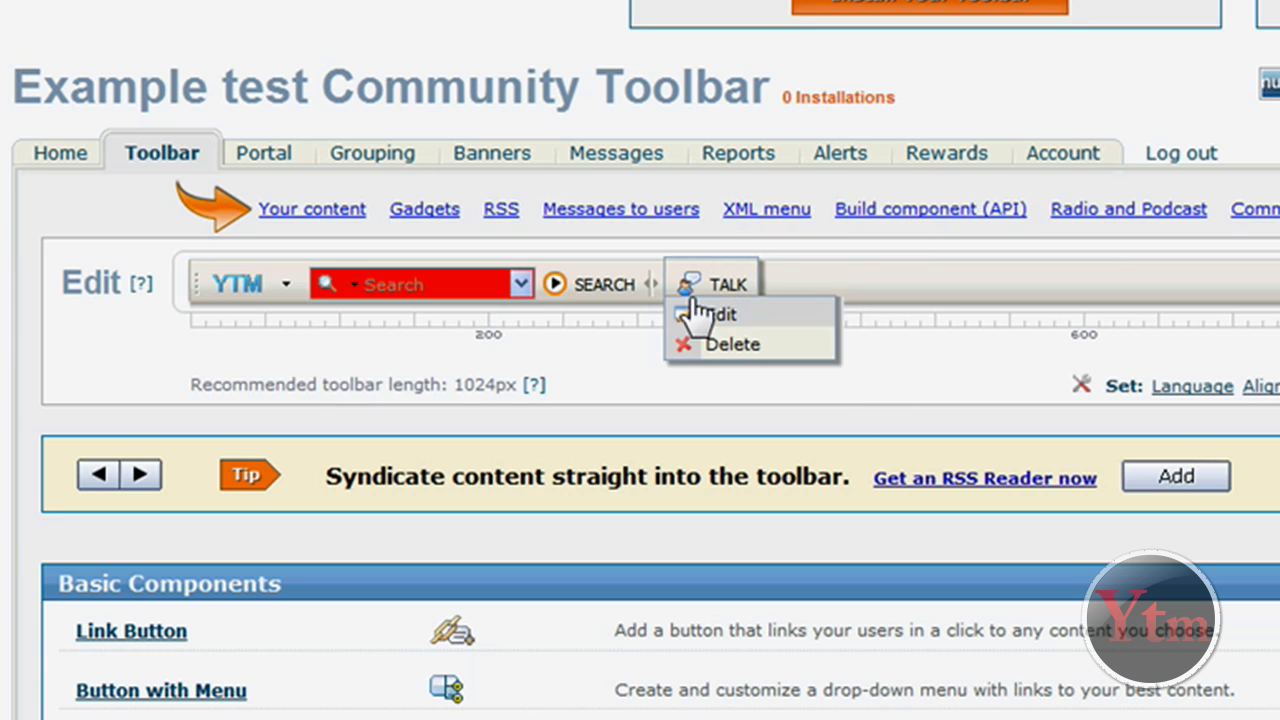
# Add a Separator component from Basic Components and save it to the toolbar
pyautogui.scroll(-5, 620, 405)
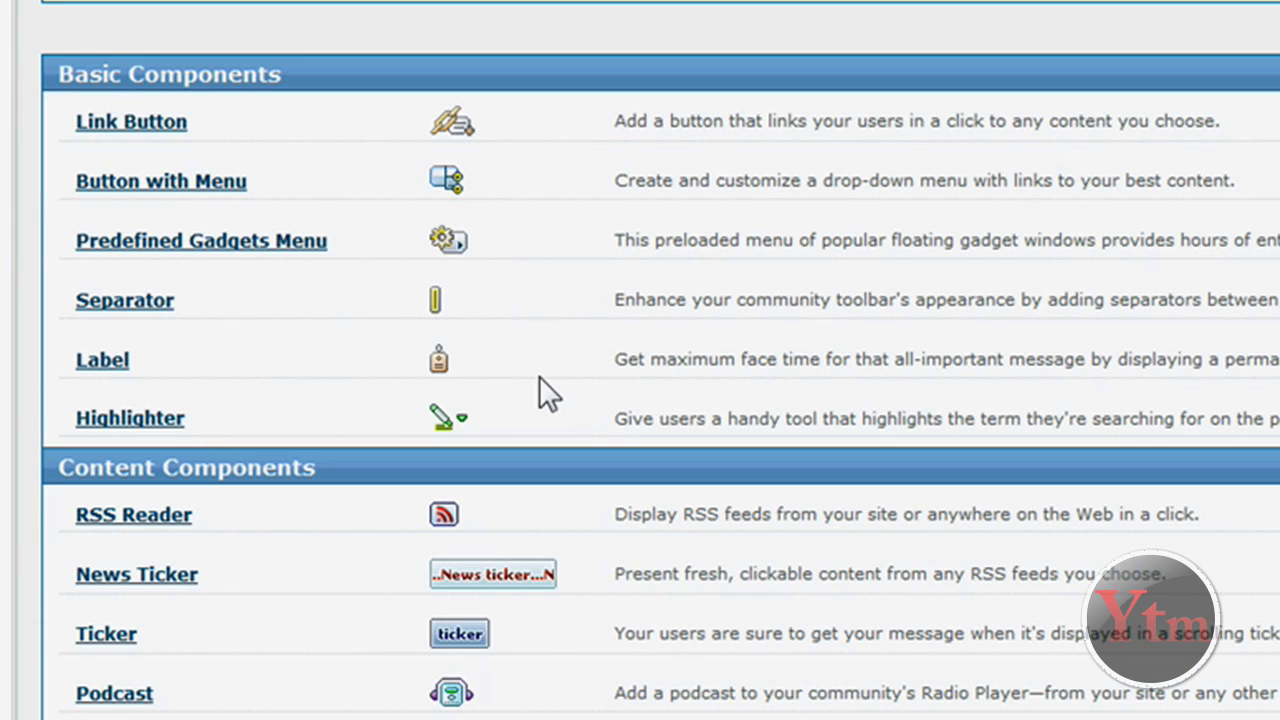
pyautogui.click(160, 302)
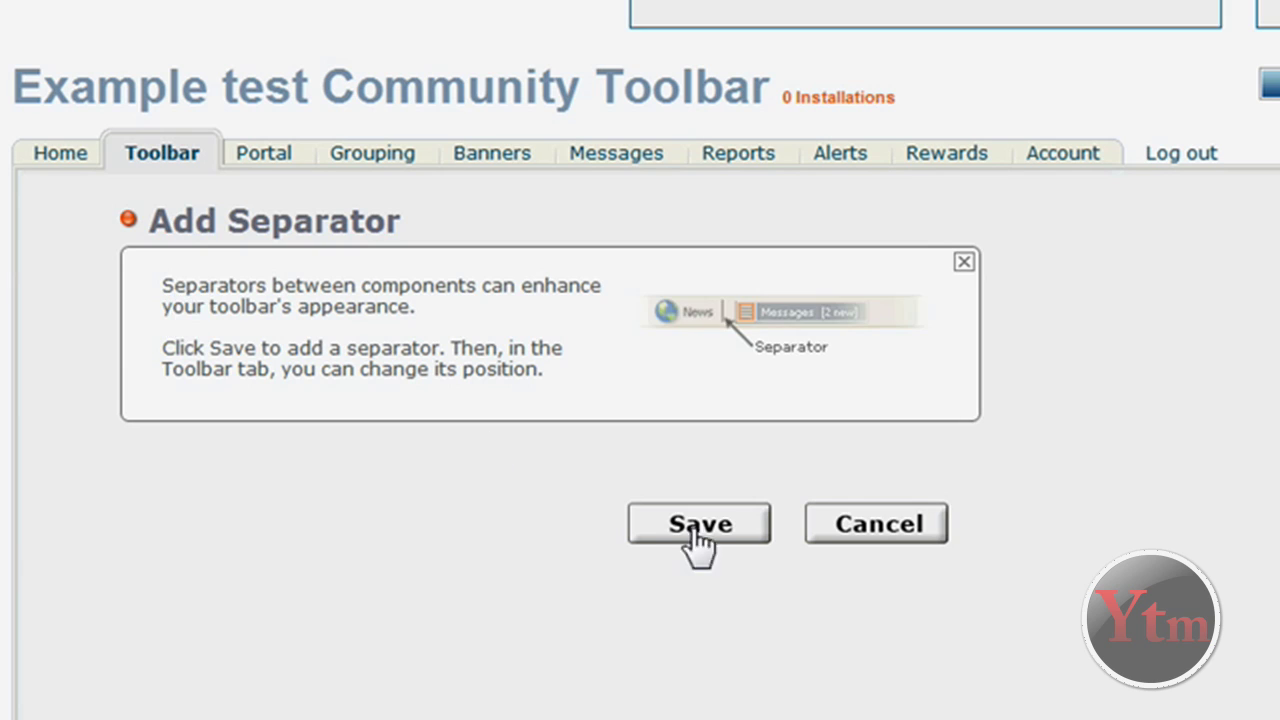
pyautogui.click(684, 523)
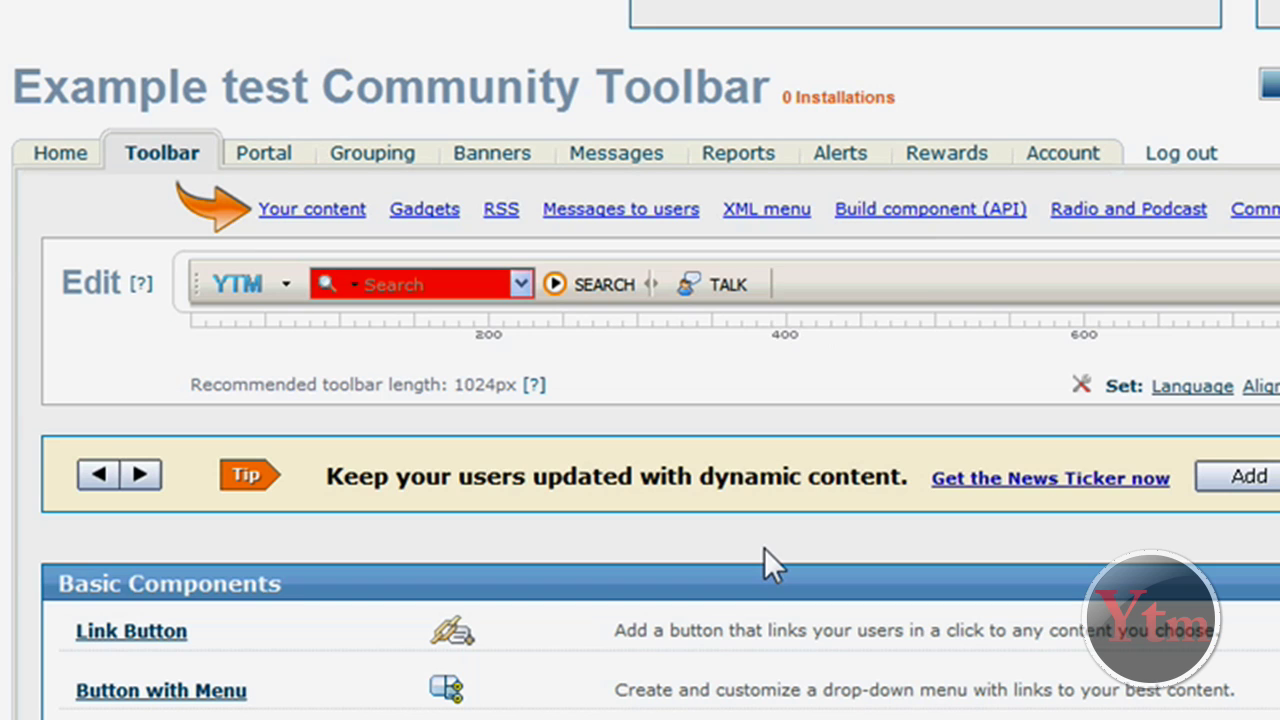
# Move the separator left of TALK, then back after it, and scroll down the editor
pyautogui.moveTo(763, 274)
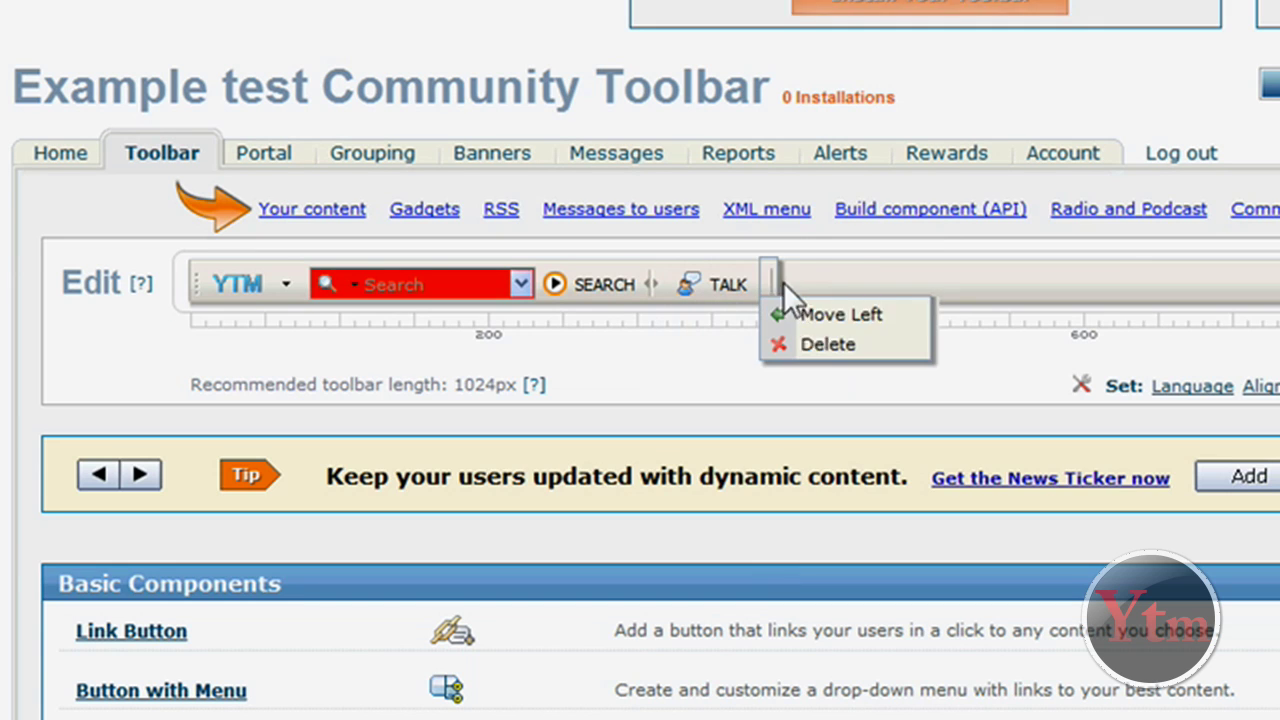
pyautogui.click(808, 318)
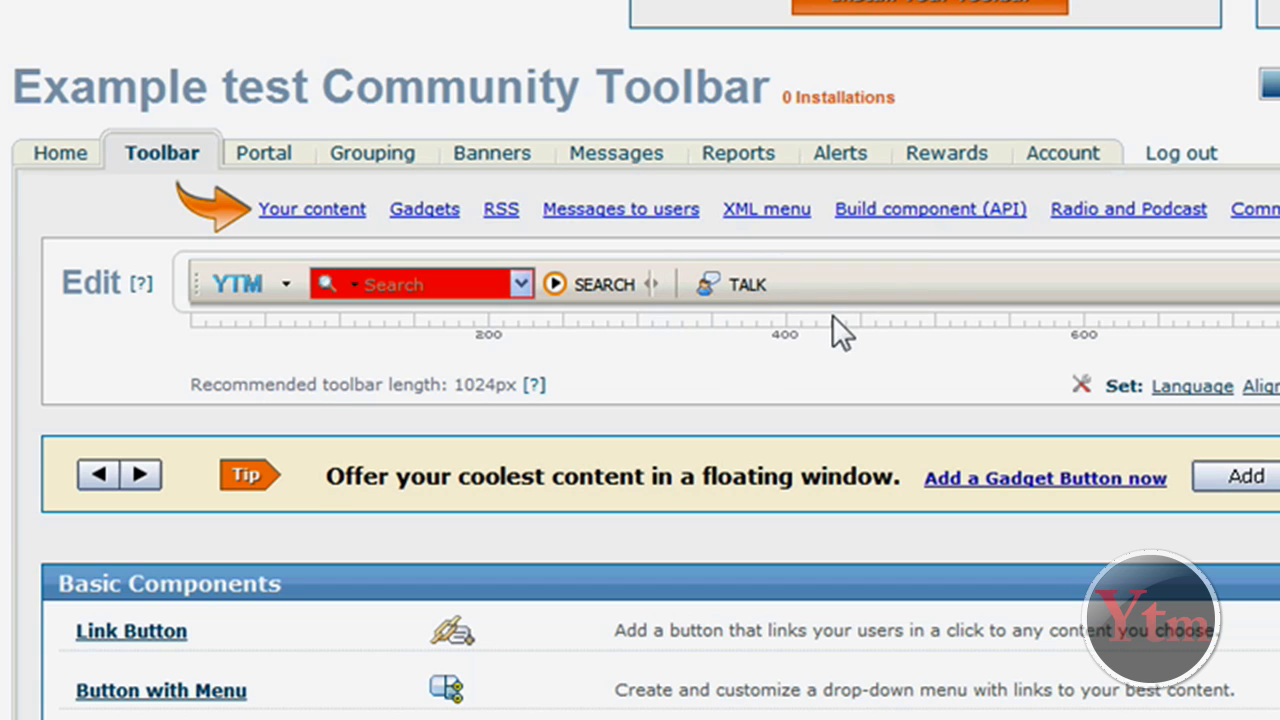
pyautogui.click(832, 315)
pyautogui.moveTo(773, 270)
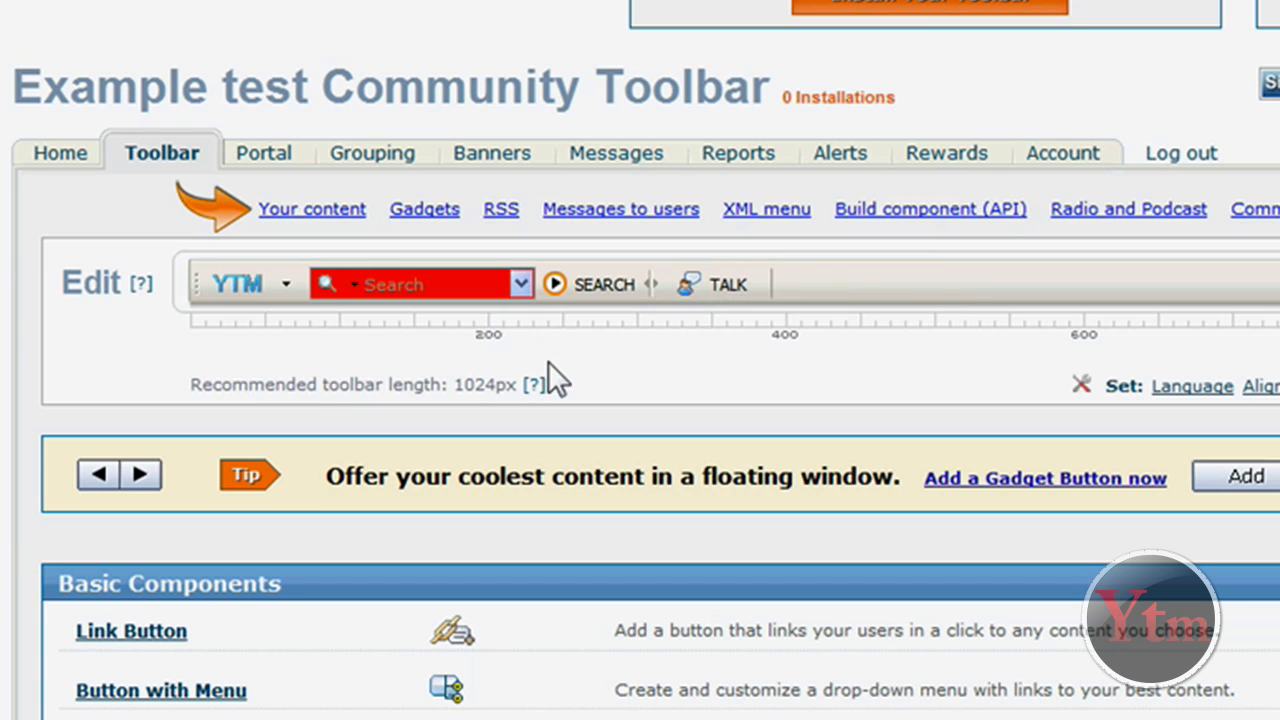
pyautogui.moveTo(451, 277)
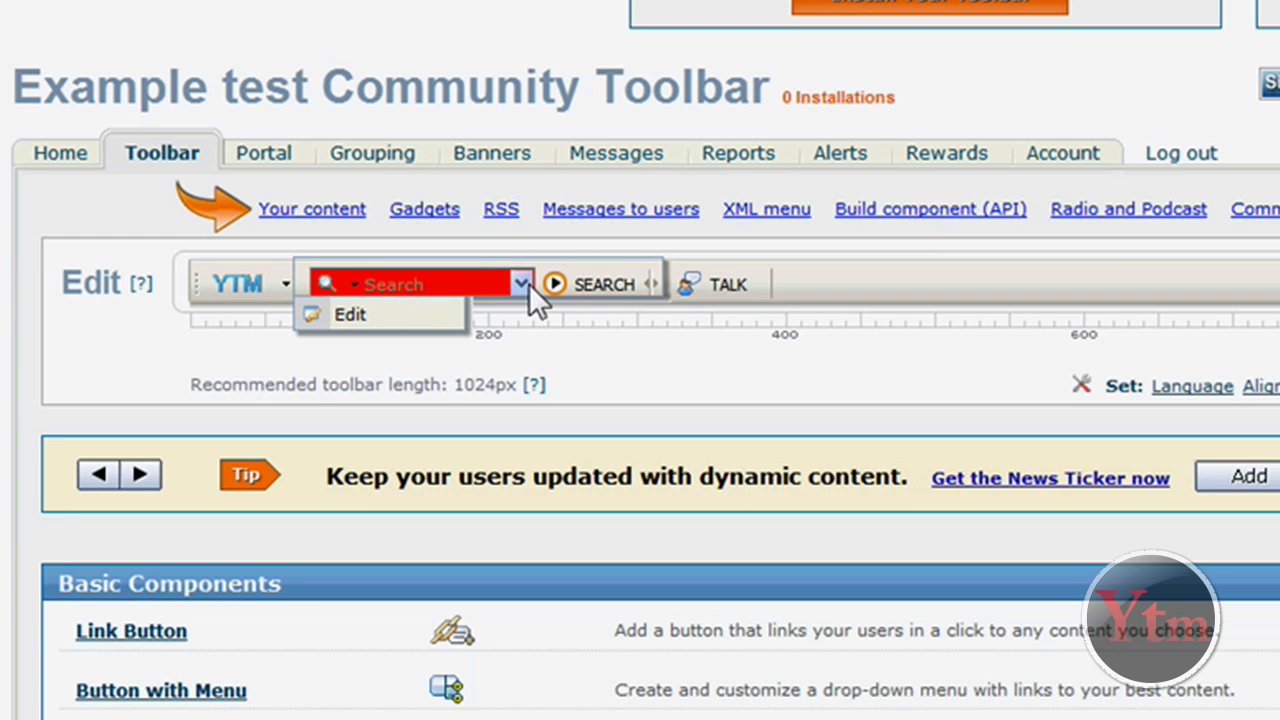
pyautogui.scroll(-1, 627, 349)
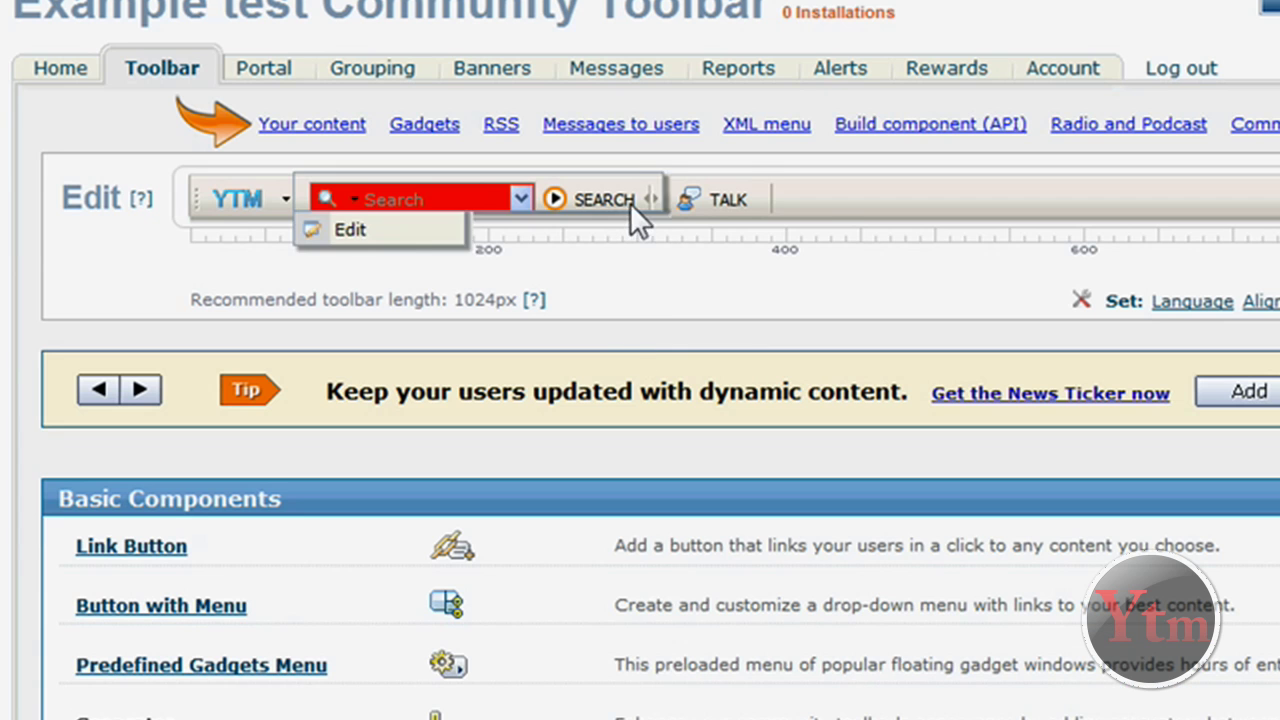
pyautogui.moveTo(667, 196)
pyautogui.scroll(-4, 621, 302)
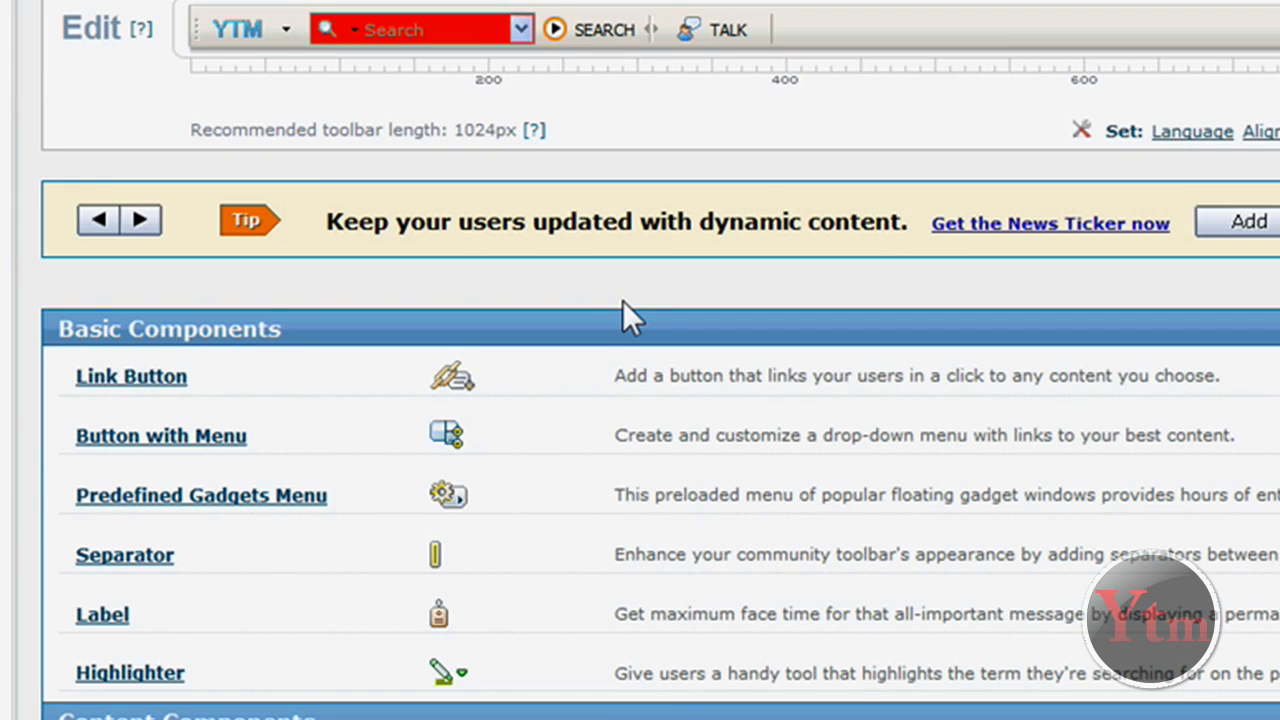
pyautogui.scroll(-6, 620, 302)
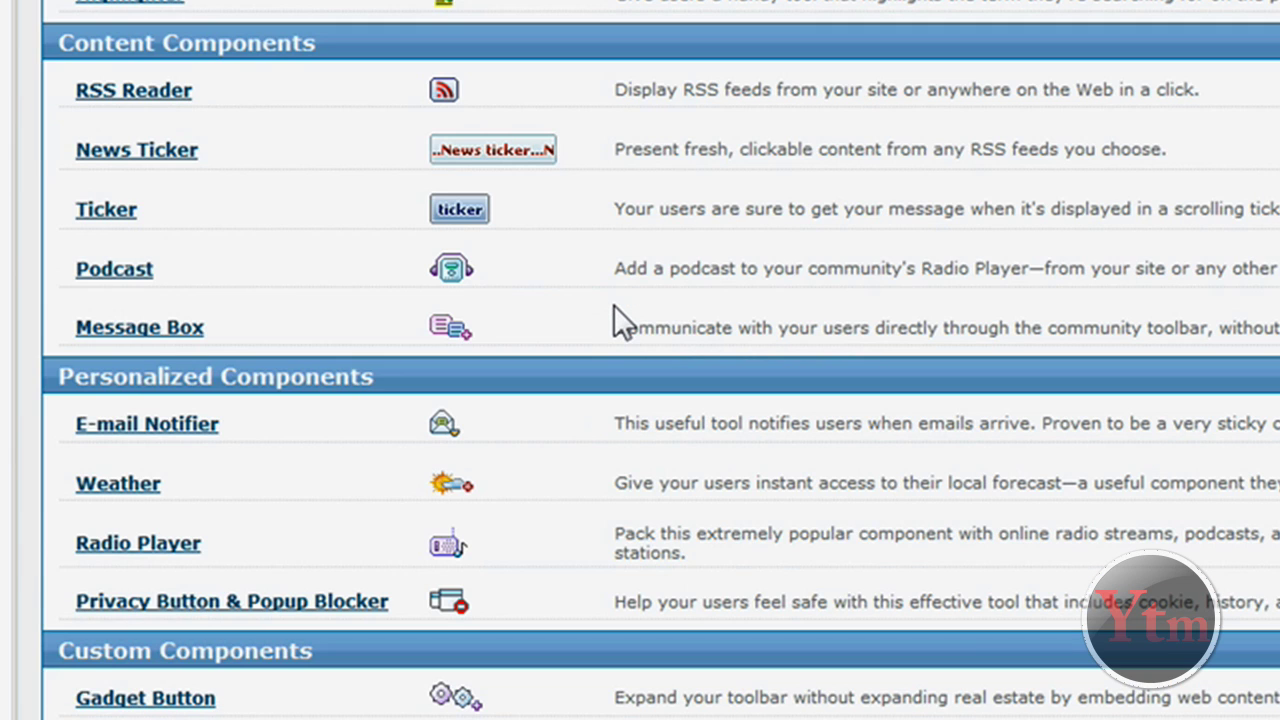
# Start a Radio Player and add the Rock - krradio.com station from a Rock genre search
pyautogui.click(158, 548)
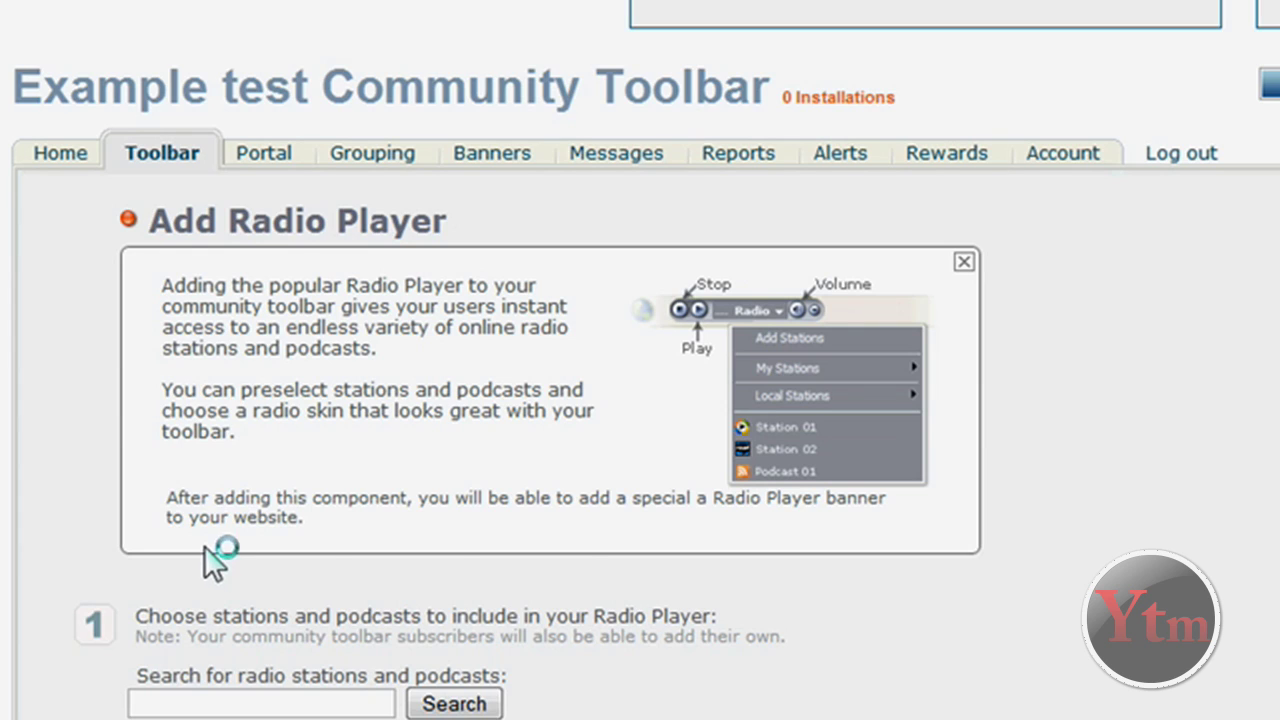
pyautogui.scroll(-3, 597, 522)
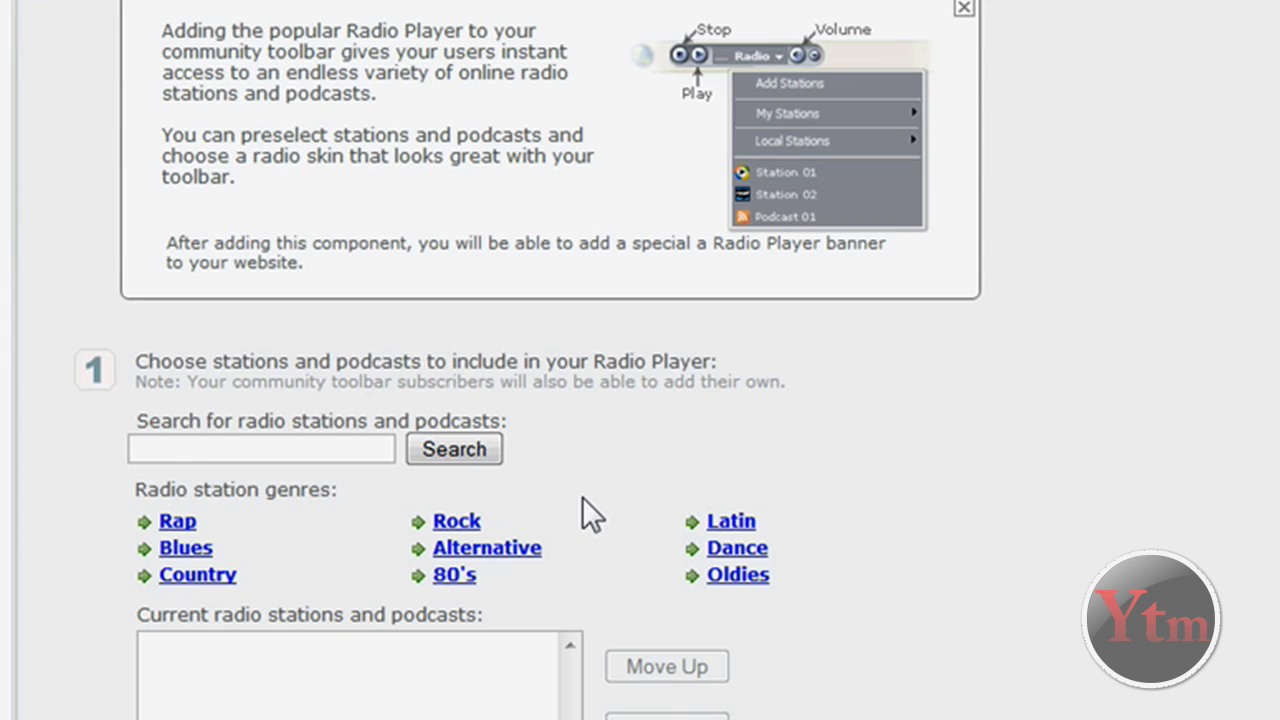
pyautogui.scroll(-5, 582, 497)
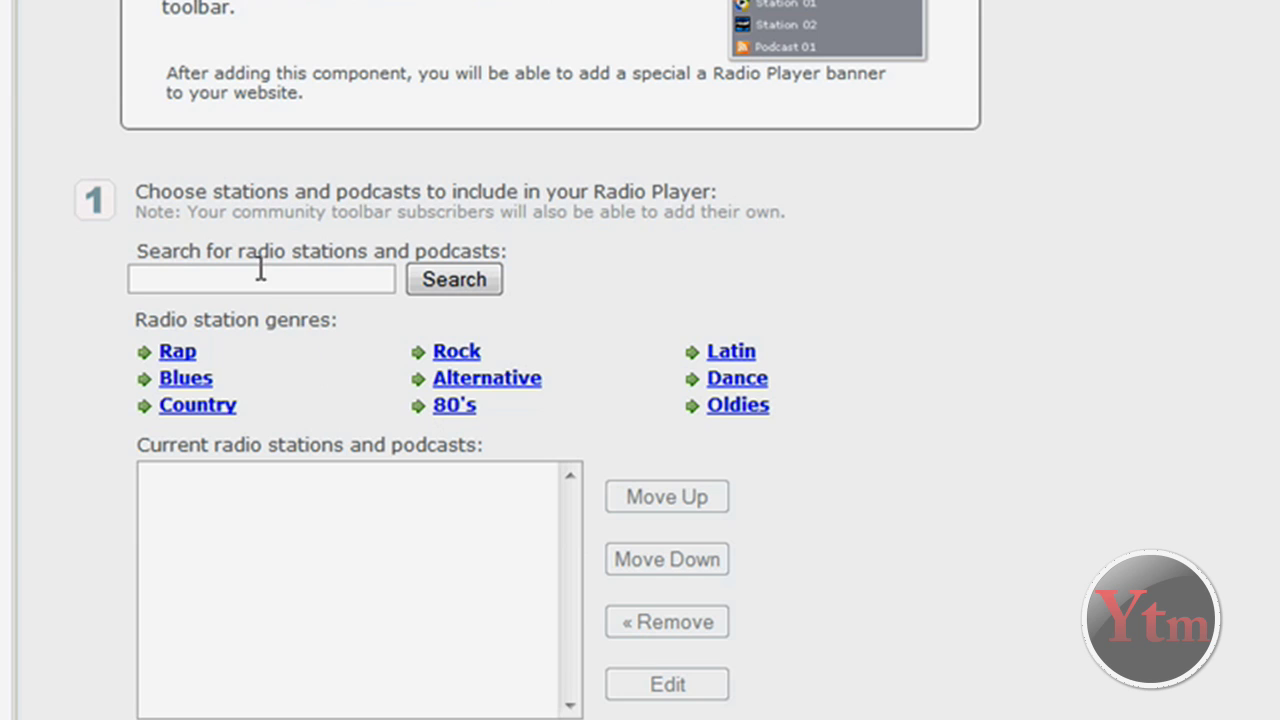
pyautogui.click(367, 284)
pyautogui.scroll(-2, 270, 285)
pyautogui.moveTo(213, 244); pyautogui.dragTo(303, 194)
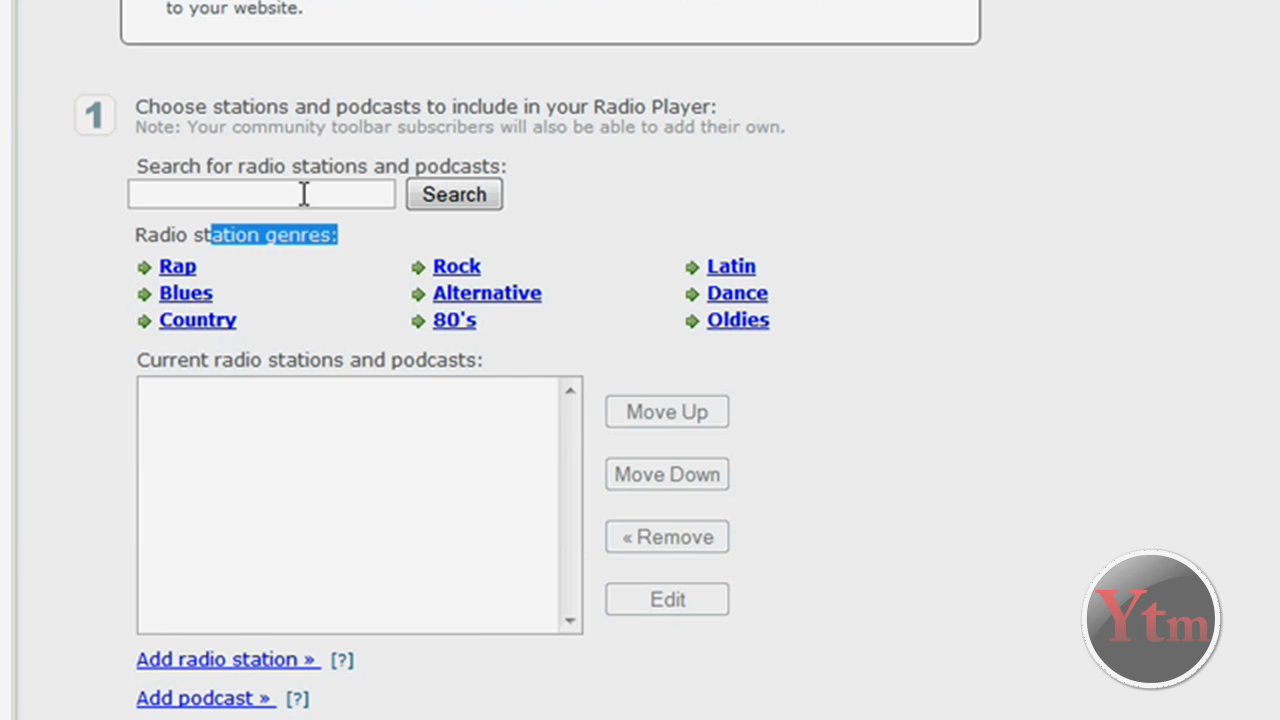
pyautogui.click(303, 192)
pyautogui.moveTo(213, 238); pyautogui.dragTo(277, 240)
pyautogui.click(295, 309)
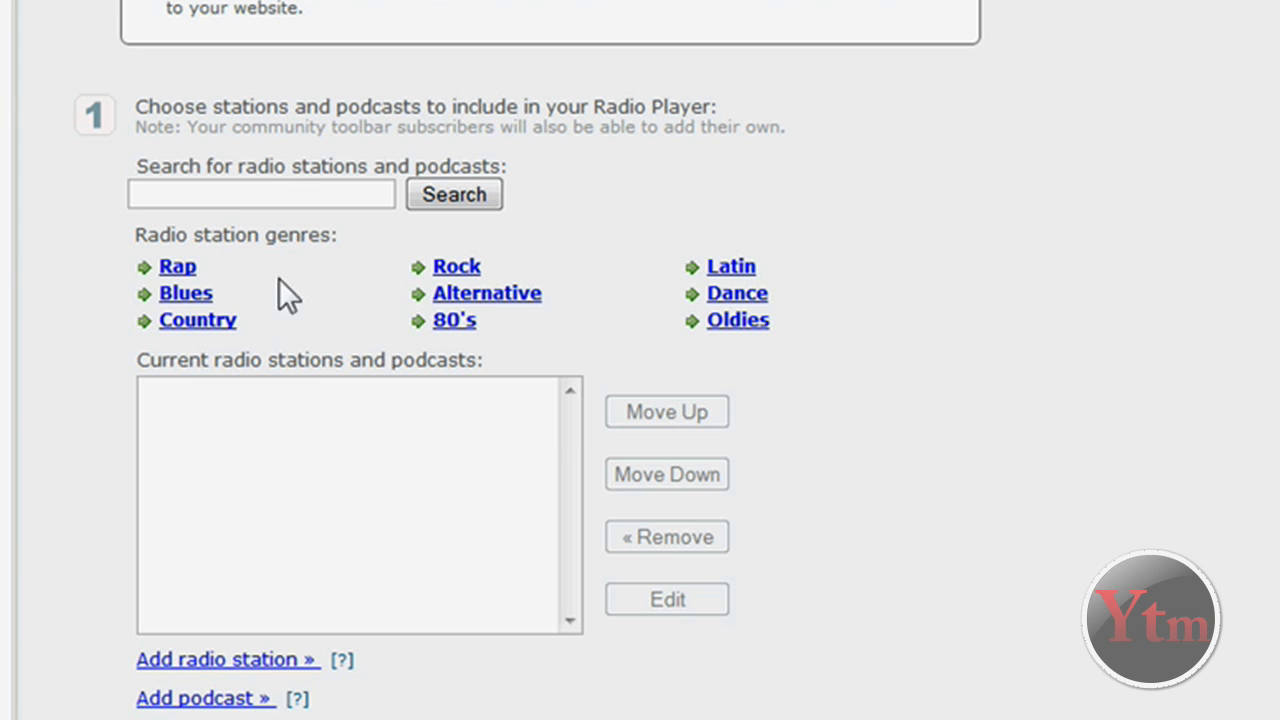
pyautogui.click(452, 268)
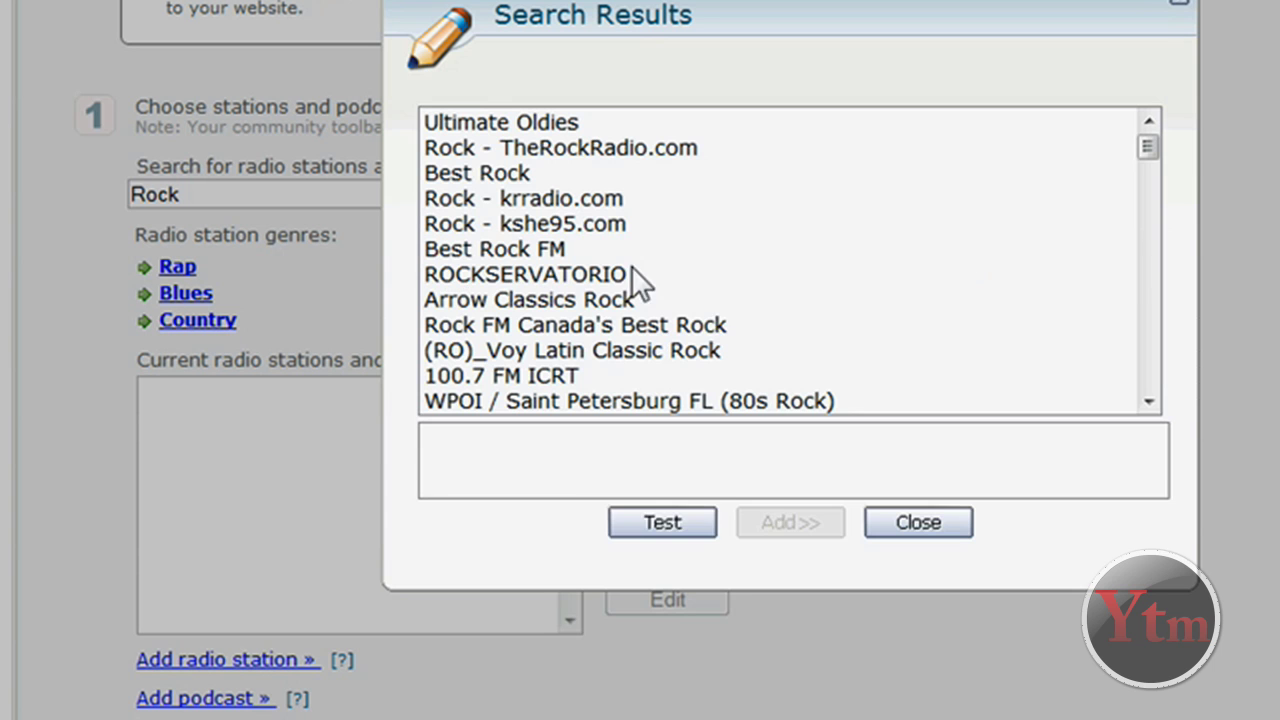
pyautogui.click(529, 198)
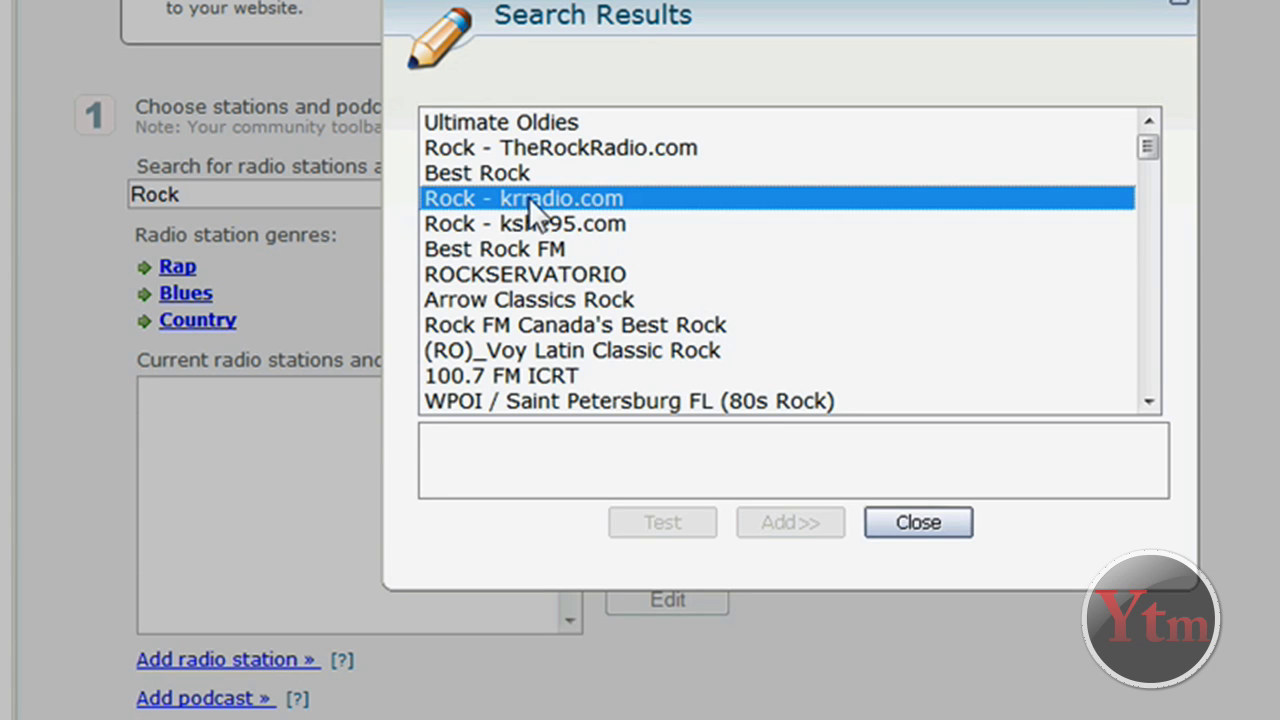
pyautogui.click(794, 524)
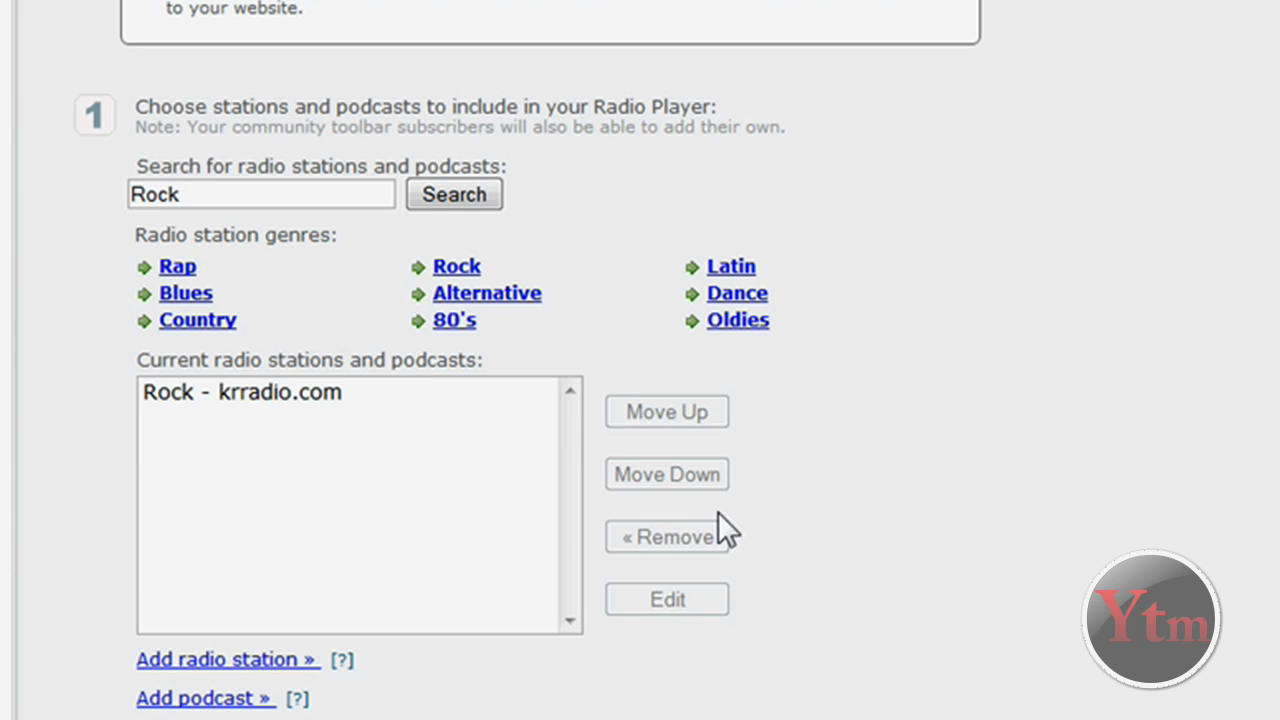
pyautogui.click(462, 451)
# Add Pop Rock and Retro 80s from an 80's search and move it above Rock - krradio.com
pyautogui.scroll(-2, 463, 453)
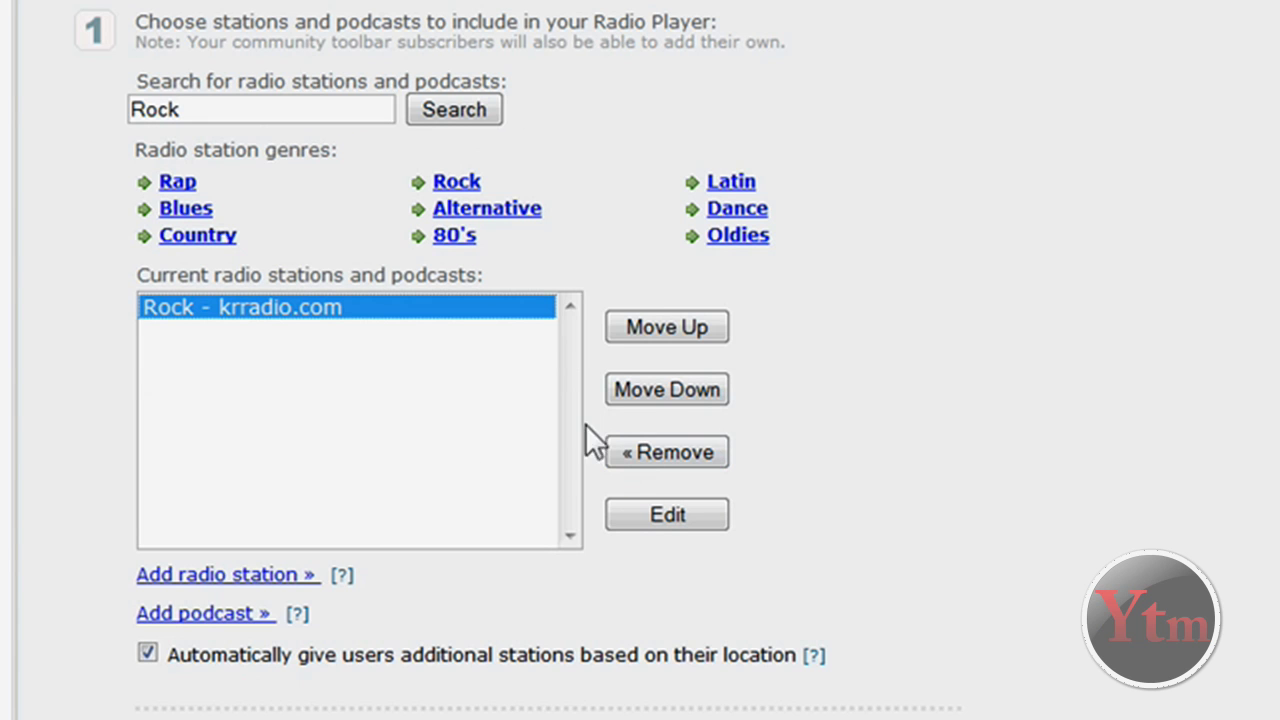
pyautogui.click(455, 236)
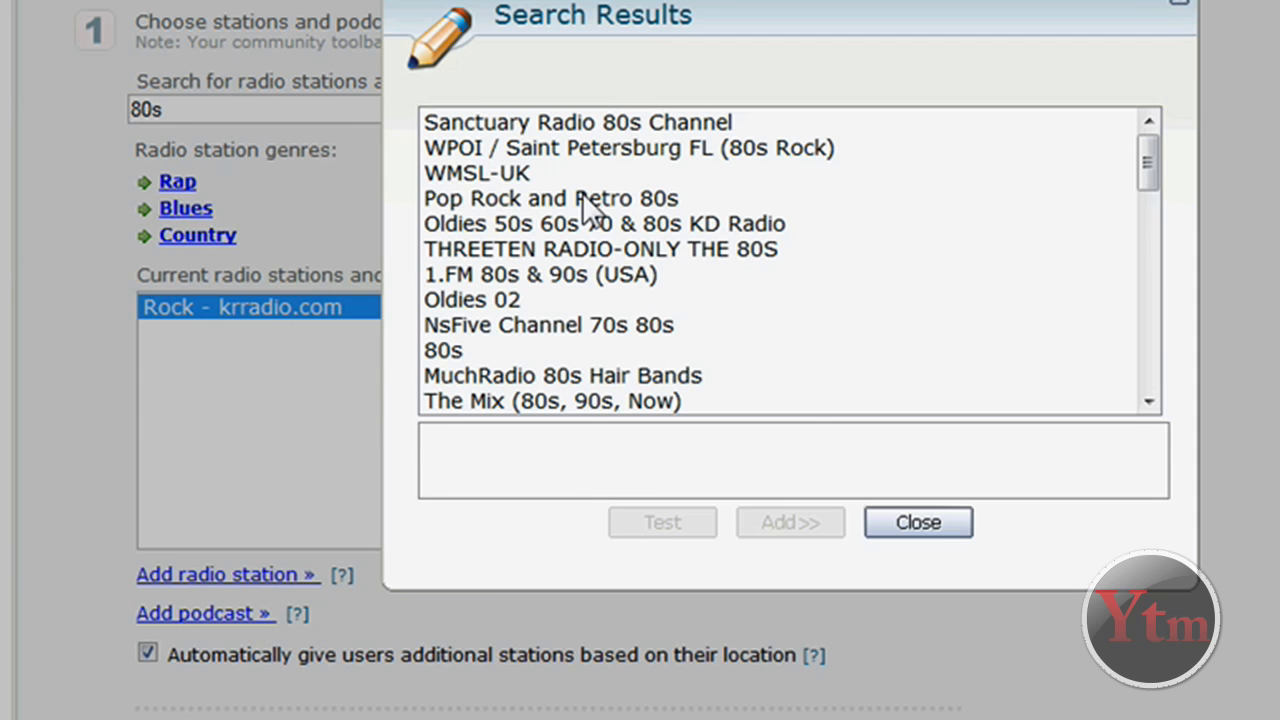
pyautogui.click(584, 197)
pyautogui.click(775, 520)
pyautogui.click(364, 330)
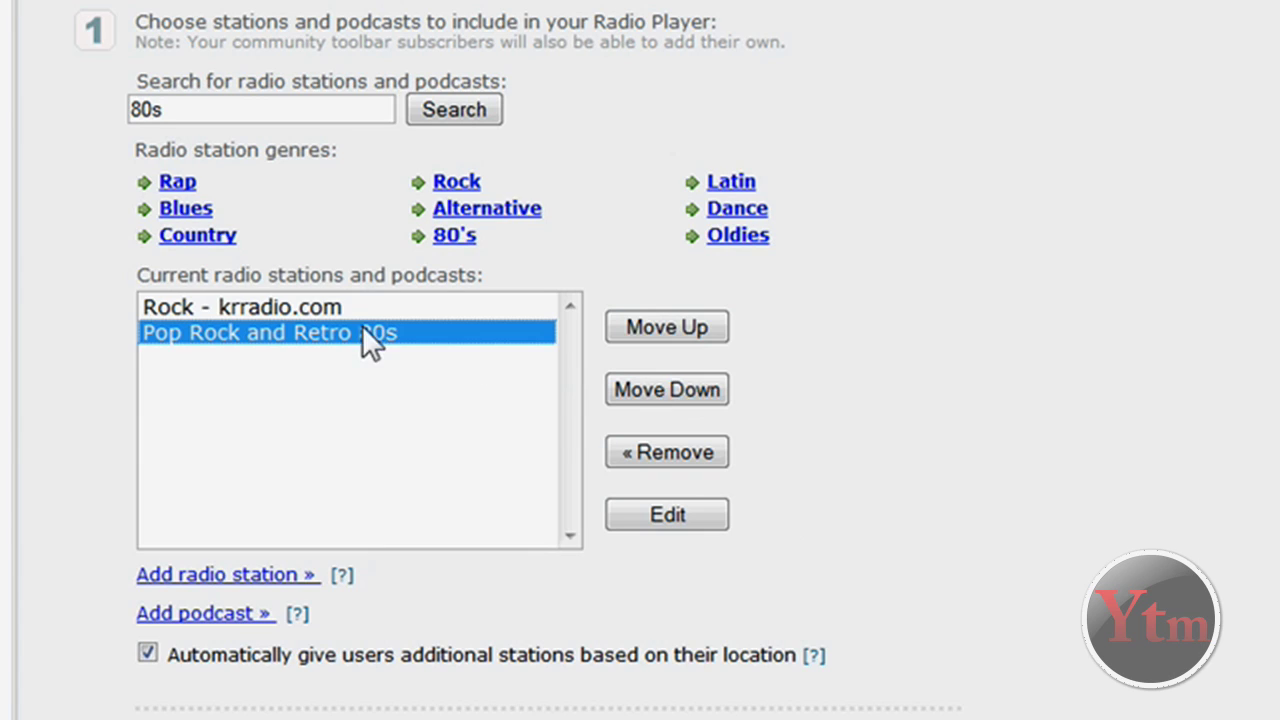
pyautogui.click(683, 331)
pyautogui.click(399, 538)
# Choose the second radio player skin and save the Radio Player to the toolbar
pyautogui.scroll(-2, 463, 611)
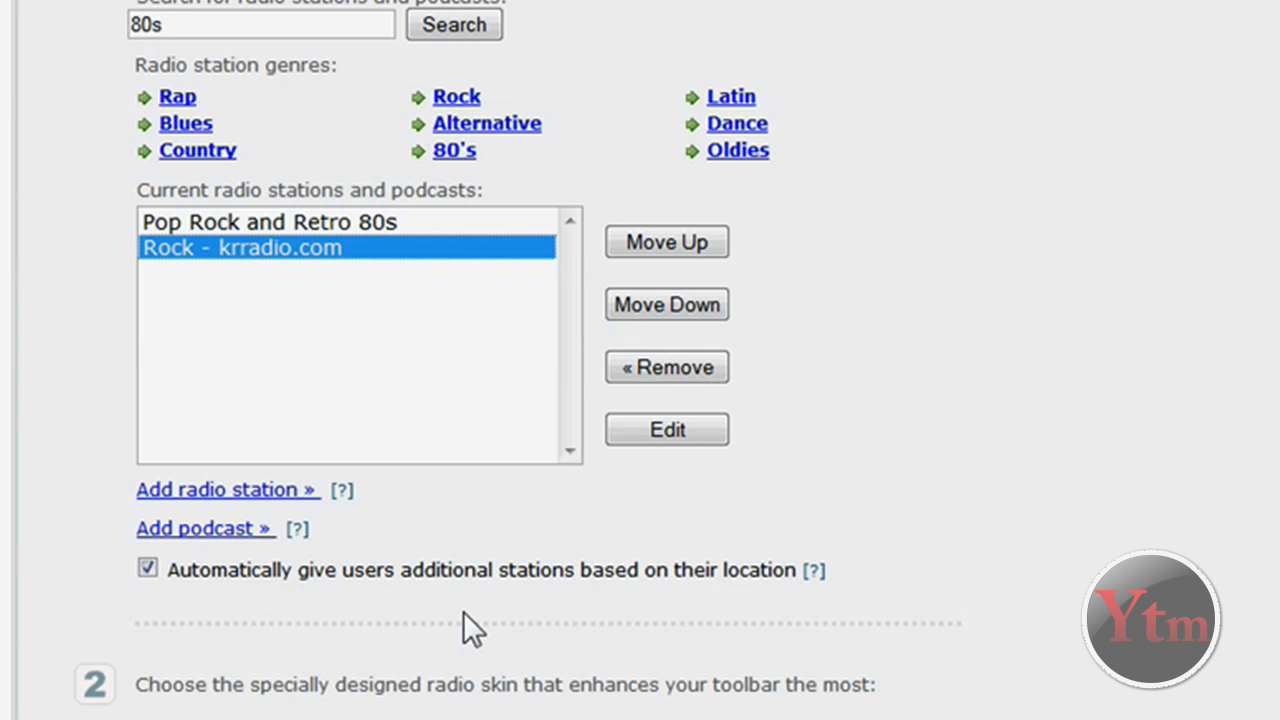
pyautogui.scroll(-3, 371, 620)
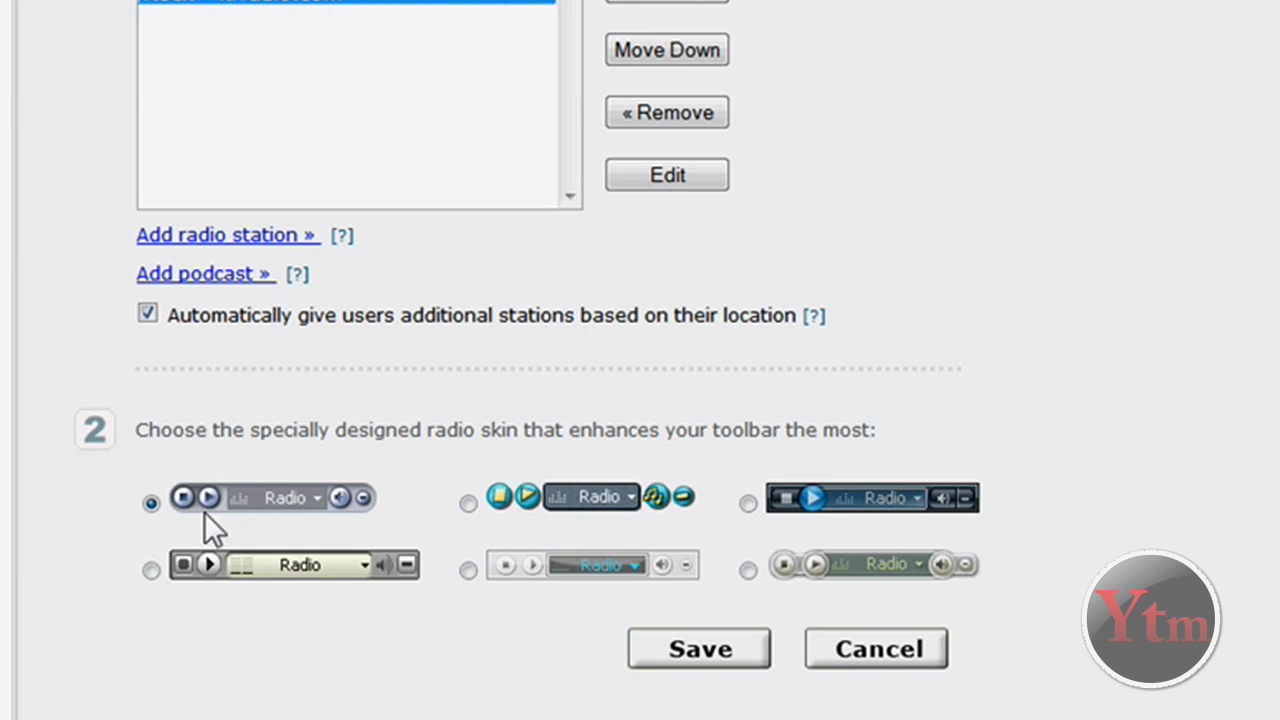
pyautogui.click(467, 502)
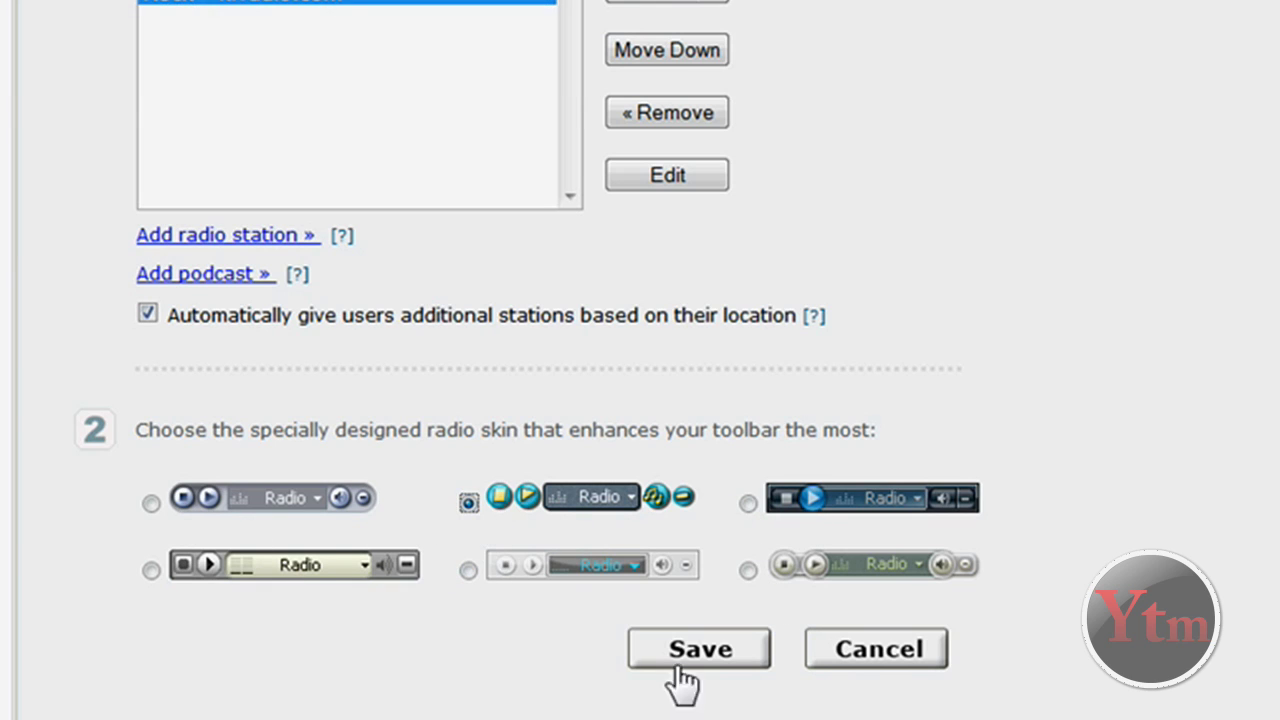
pyautogui.scroll(4, 1020, 380)
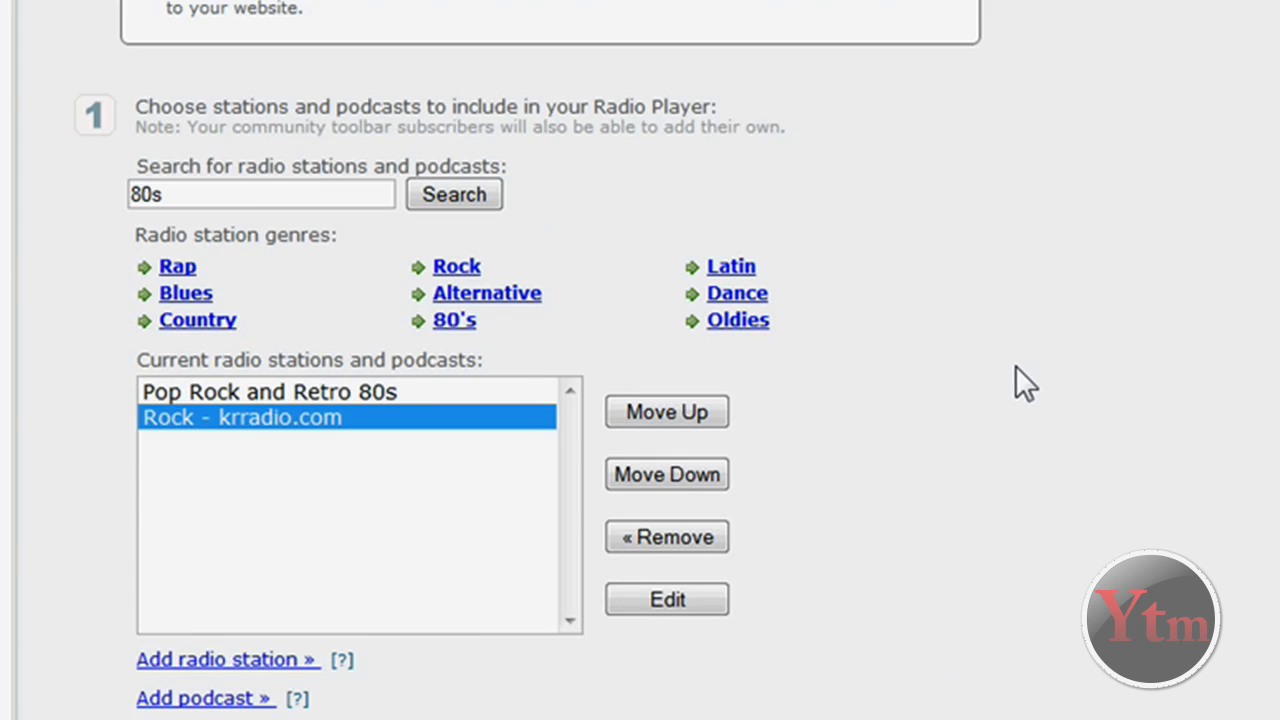
pyautogui.scroll(-5, 1011, 383)
pyautogui.click(677, 562)
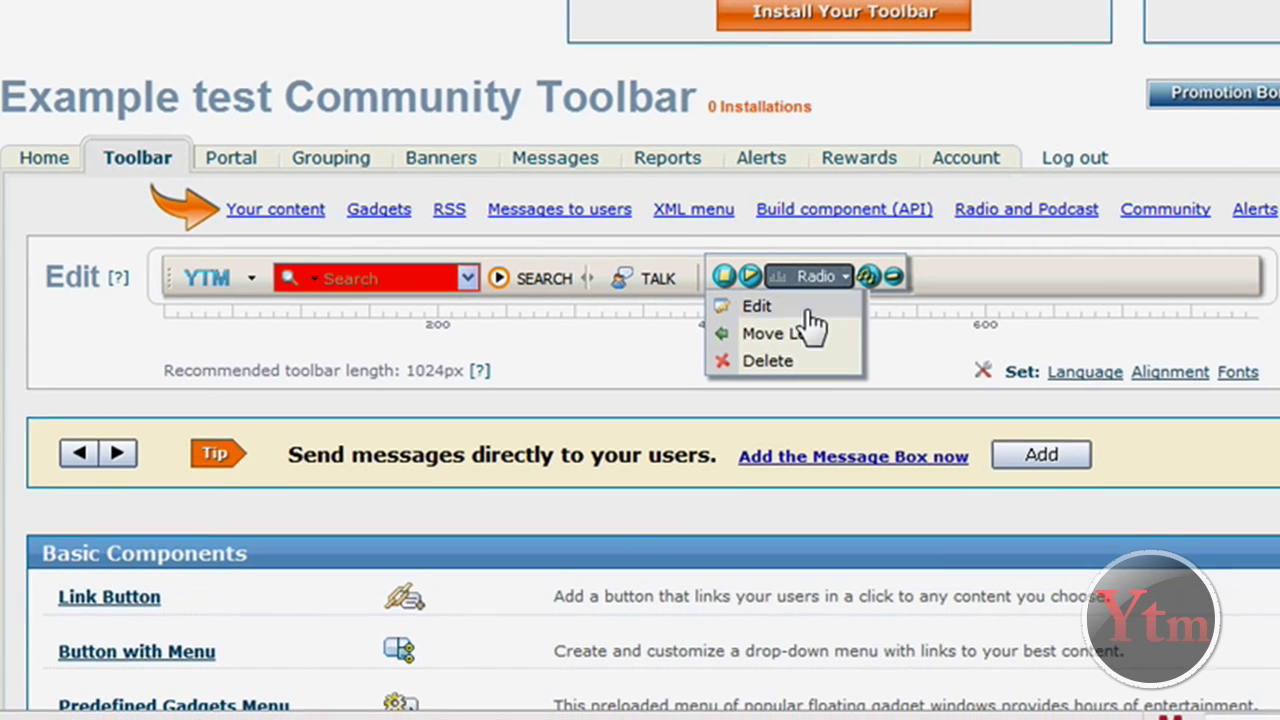
# Move the Radio player left twice ahead of TALK, then shift TALK right past the separator
pyautogui.click(787, 340)
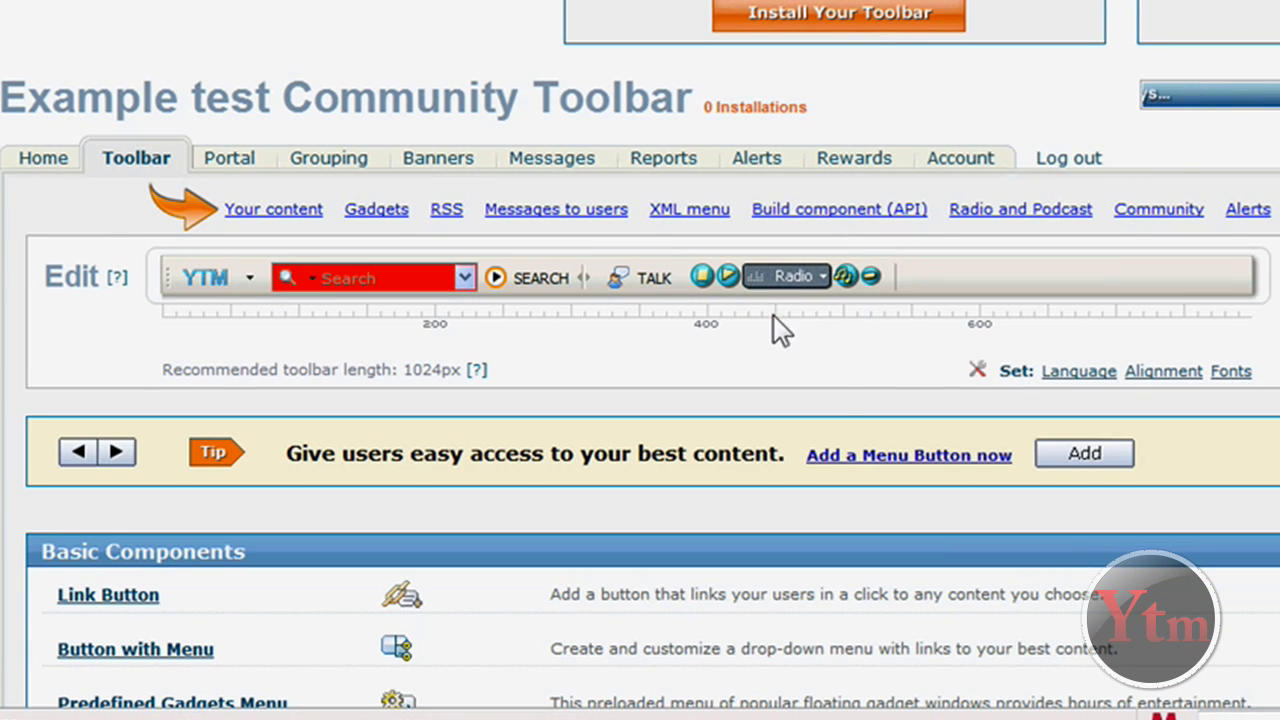
pyautogui.click(763, 355)
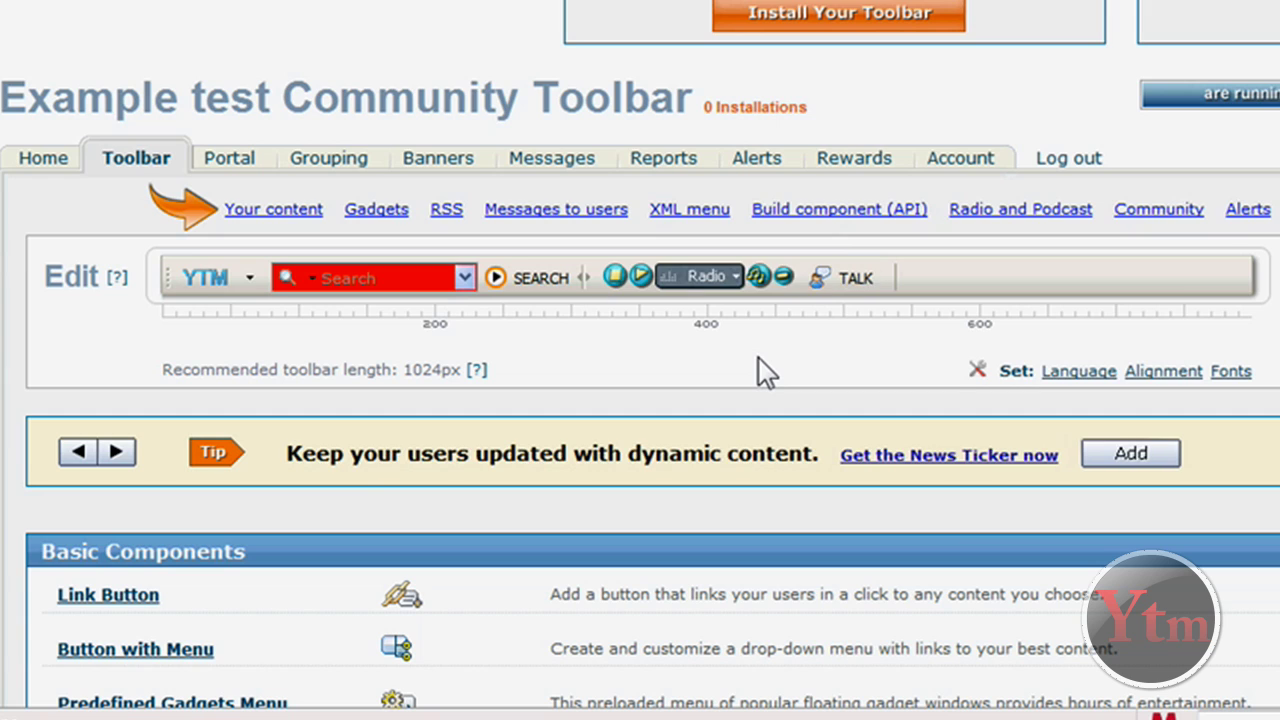
pyautogui.moveTo(885, 293)
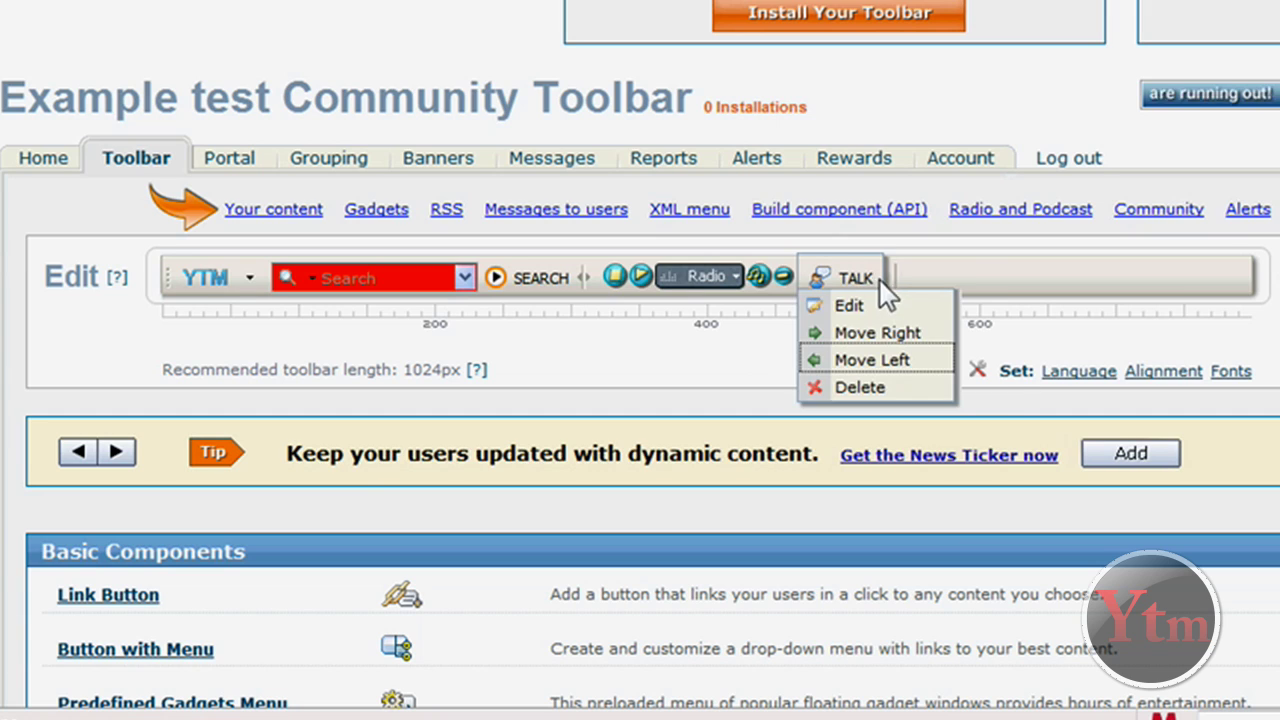
pyautogui.click(889, 340)
pyautogui.moveTo(802, 278)
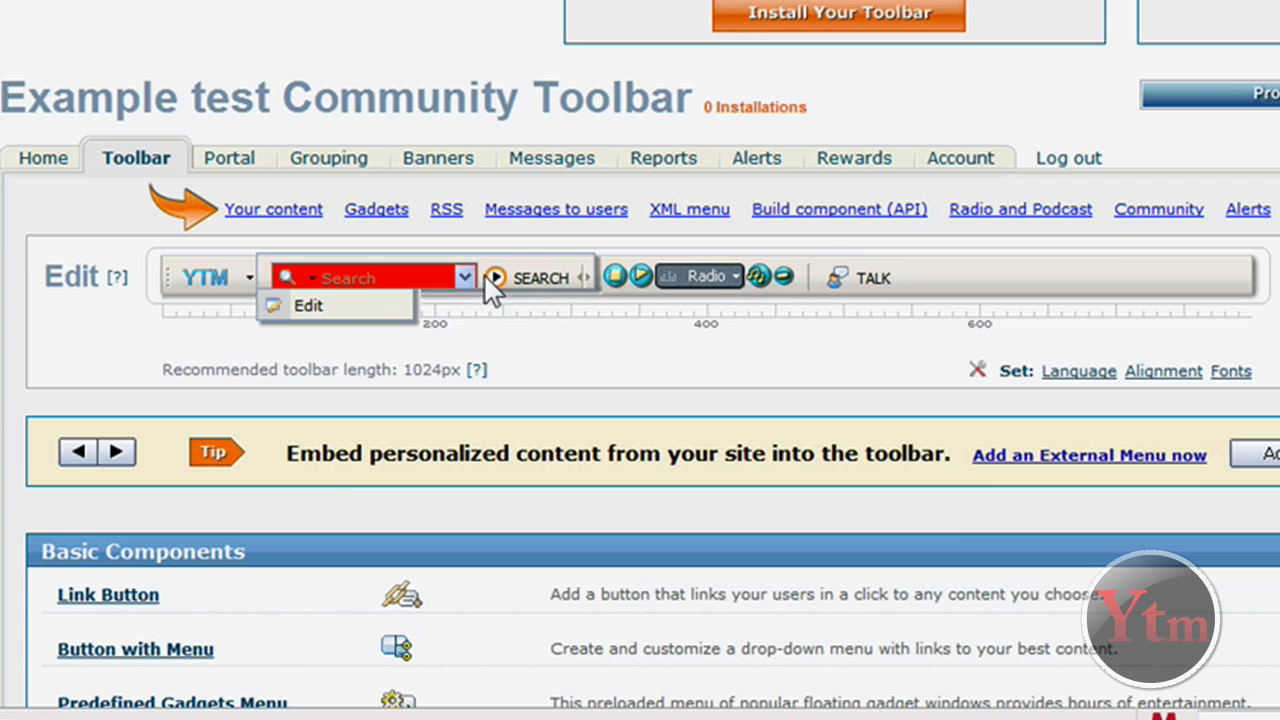
pyautogui.moveTo(248, 283)
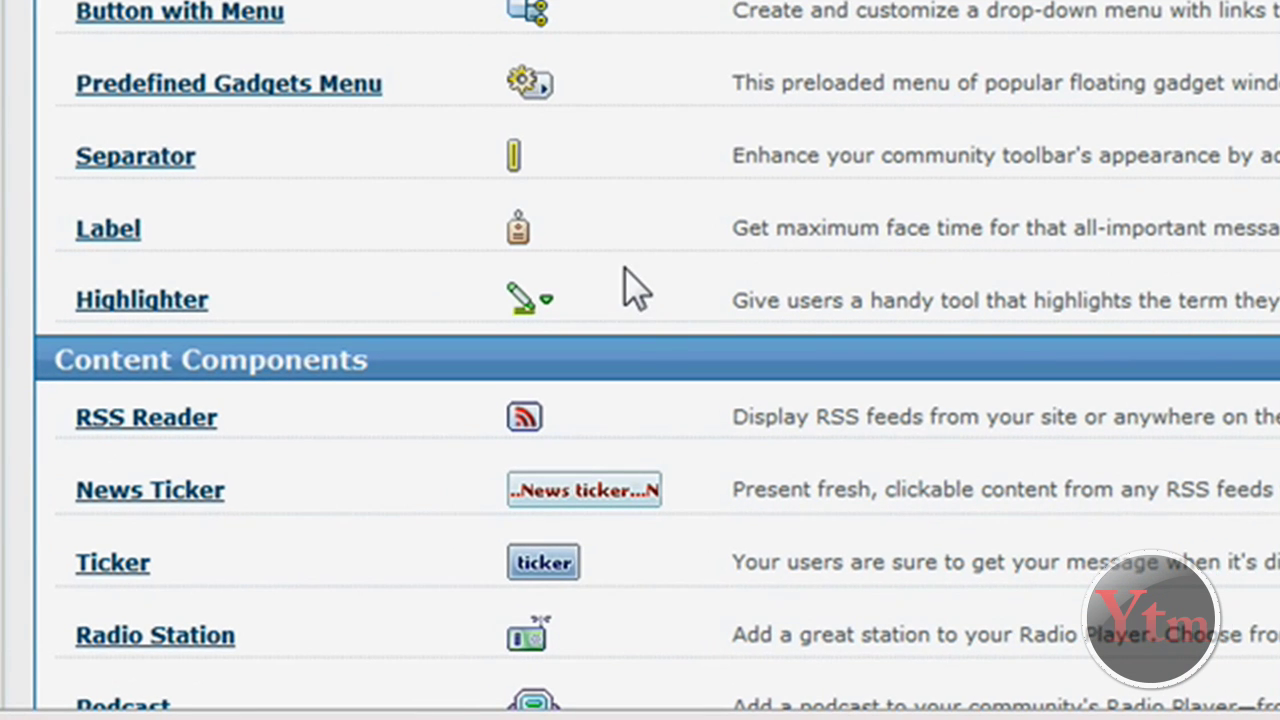
pyautogui.scroll(-1, 624, 268)
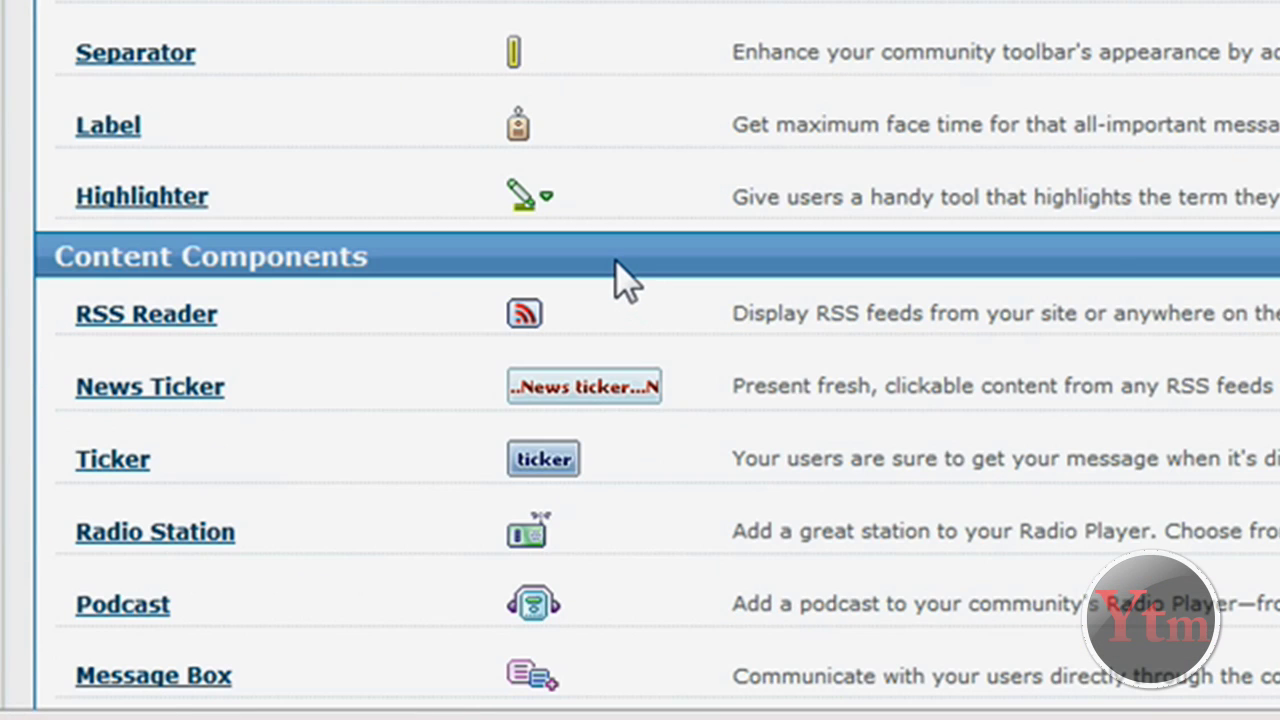
pyautogui.scroll(-3, 624, 280)
pyautogui.scroll(-4, 615, 262)
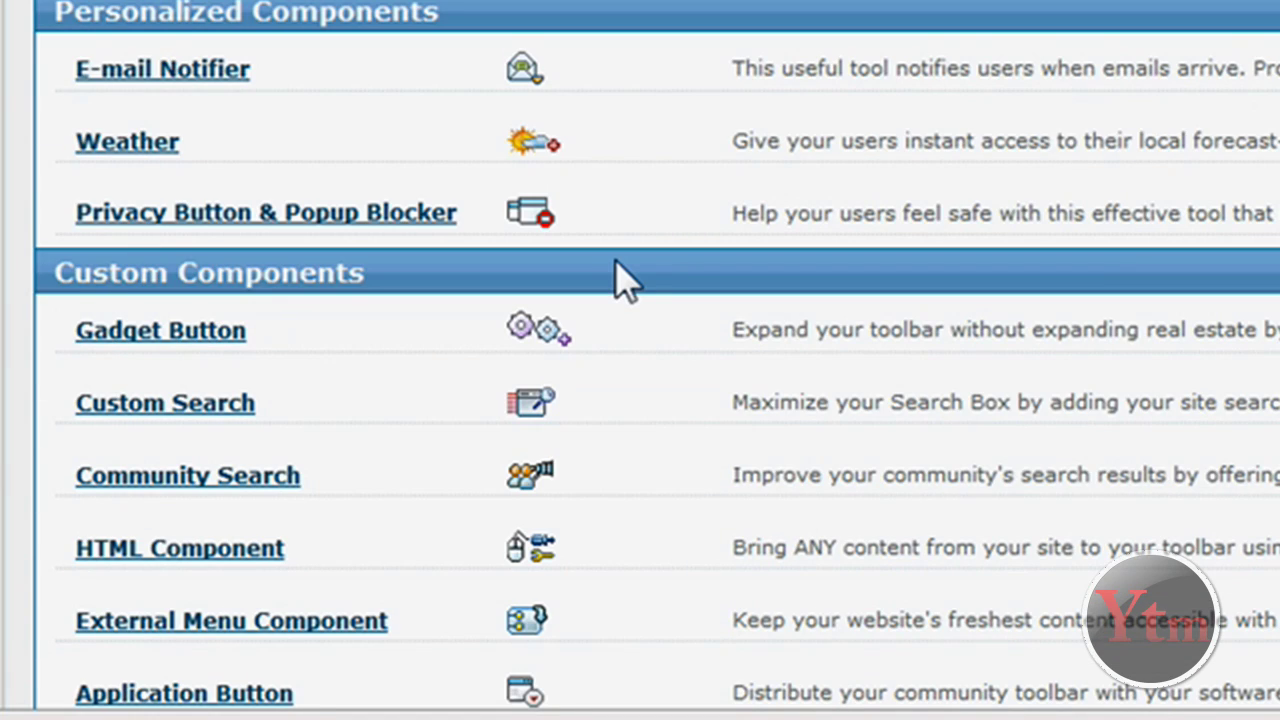
pyautogui.scroll(10, 620, 280)
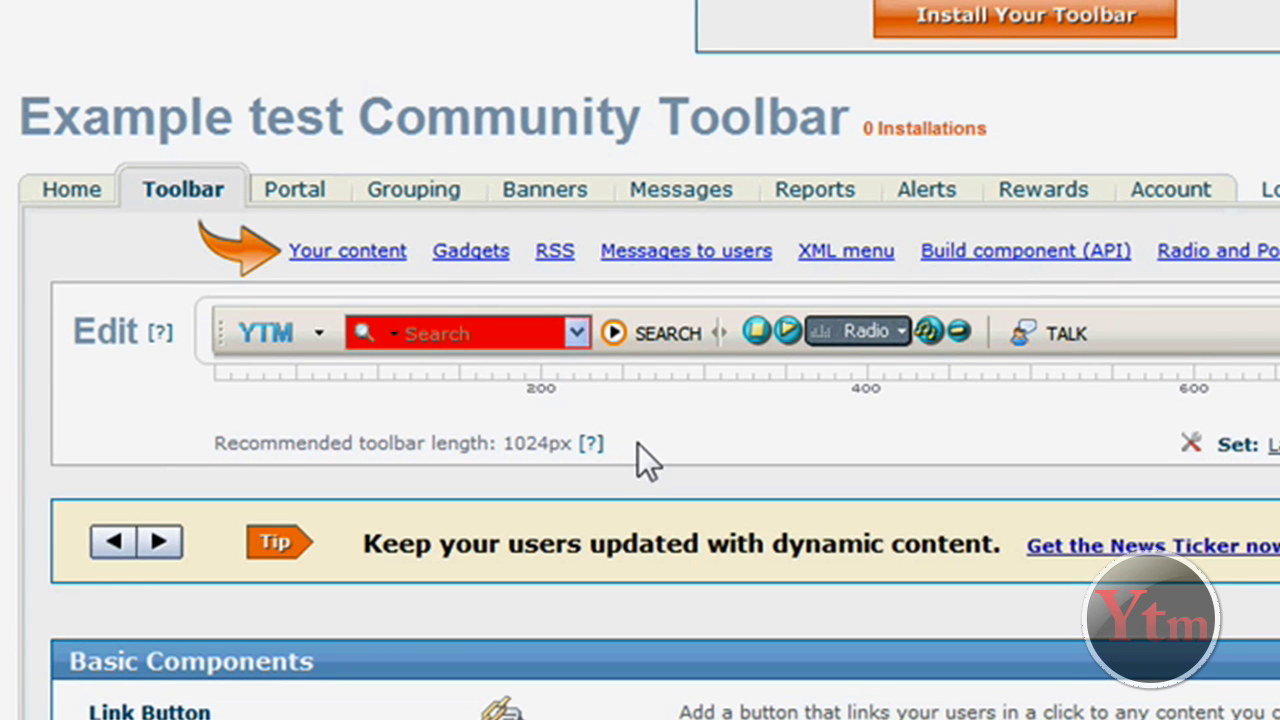
pyautogui.scroll(-10, 638, 444)
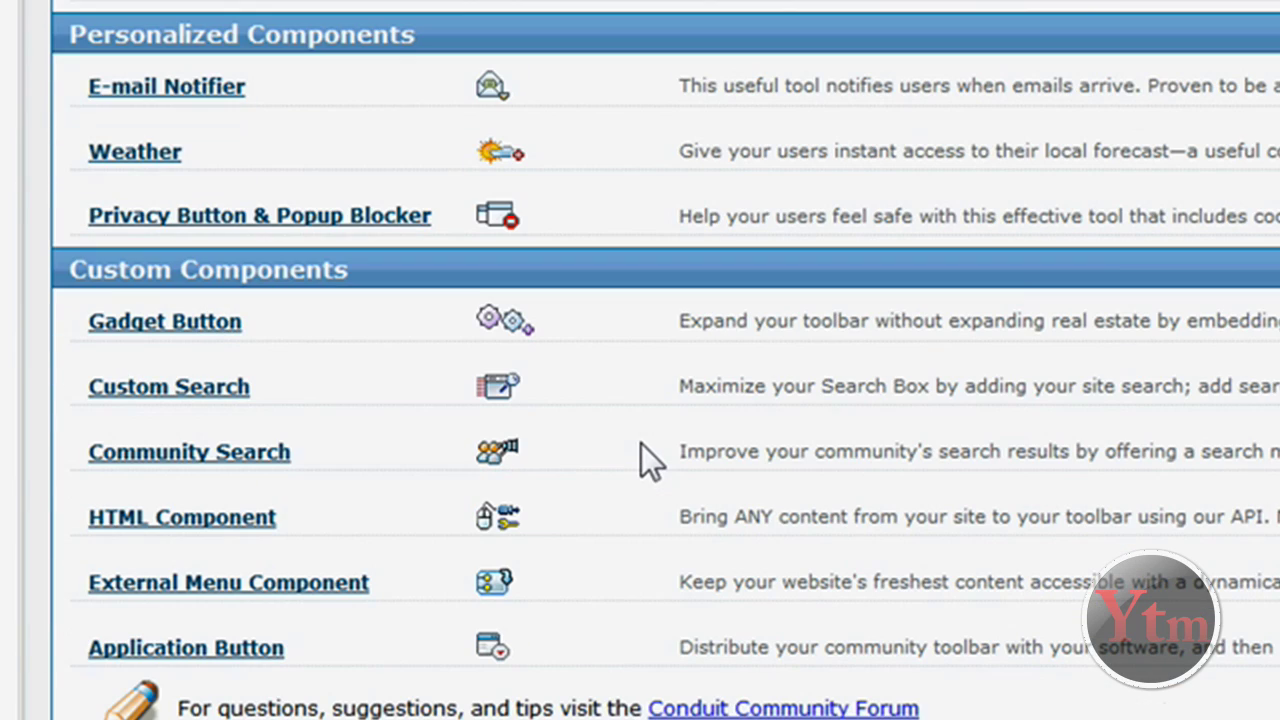
pyautogui.scroll(2, 641, 443)
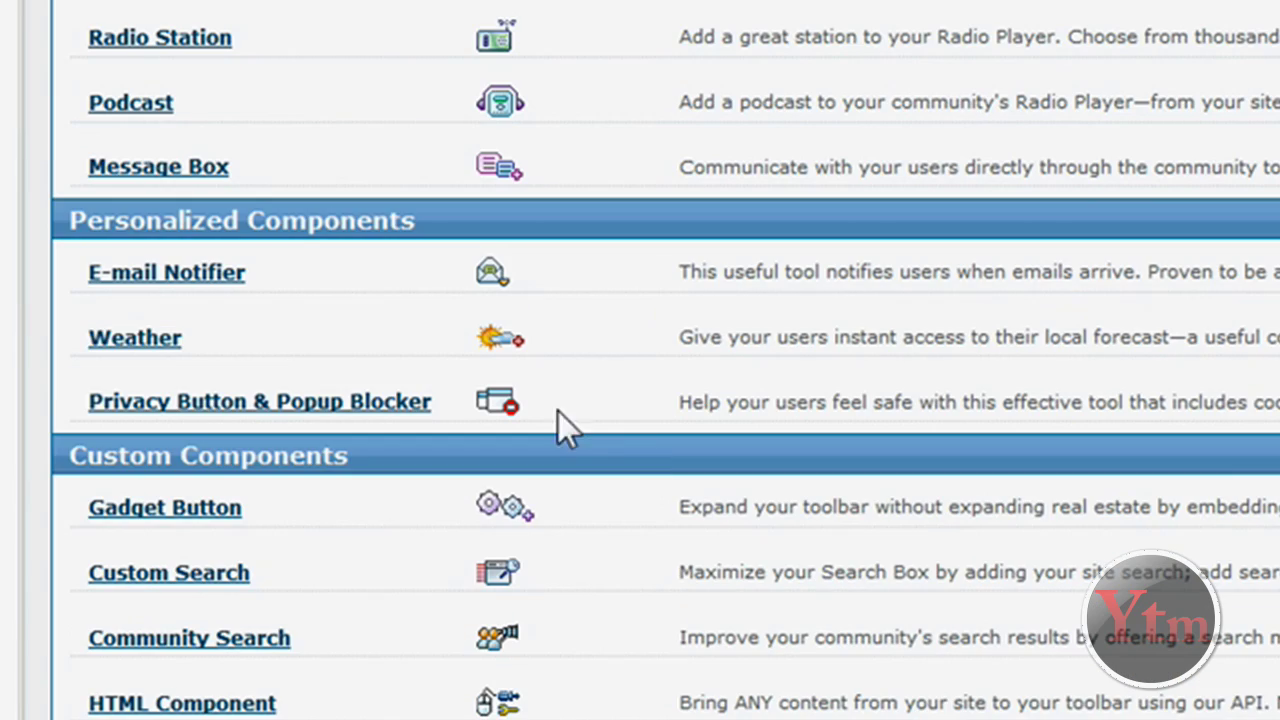
pyautogui.scroll(2, 200, 380)
pyautogui.scroll(3, 260, 245)
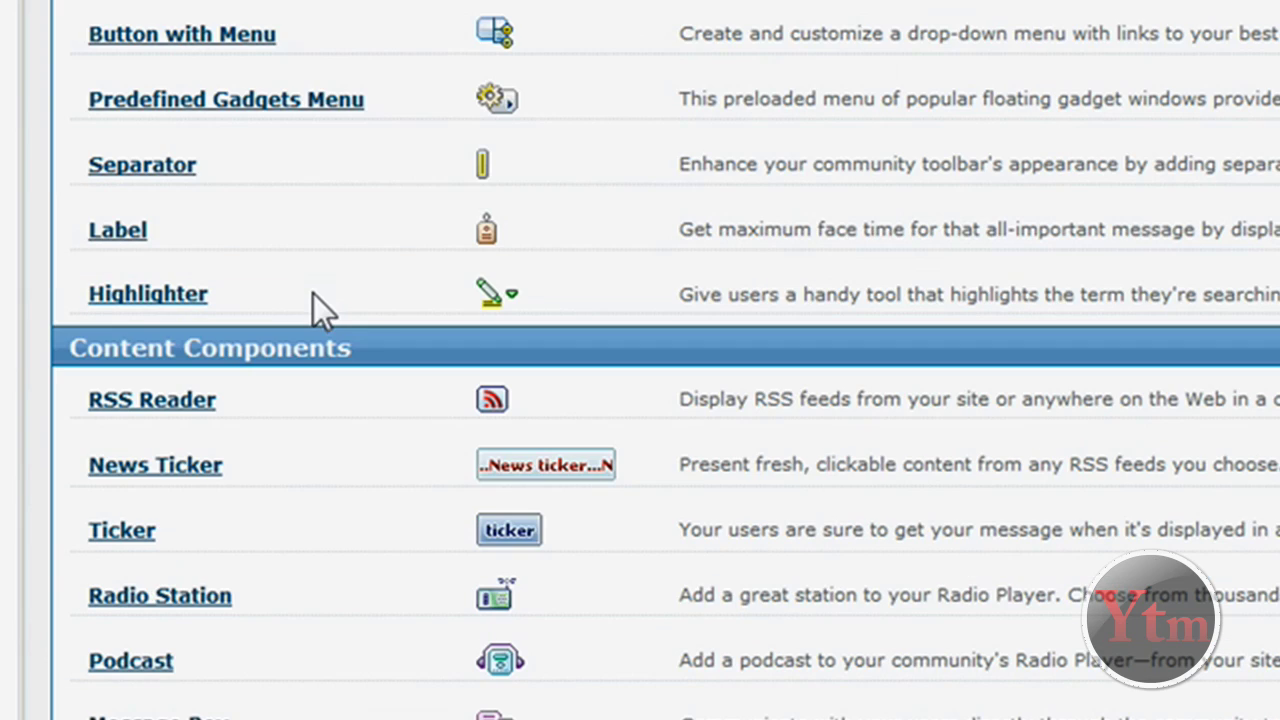
pyautogui.scroll(-7, 400, 296)
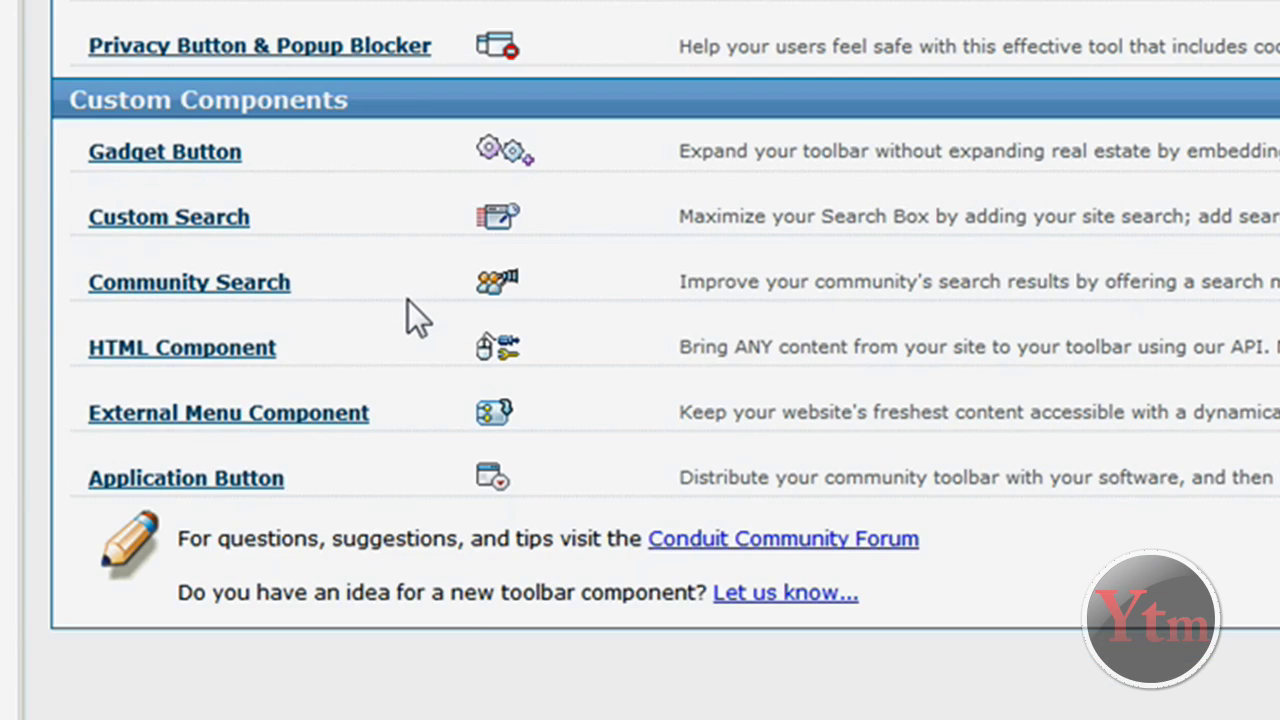
pyautogui.scroll(12, 408, 300)
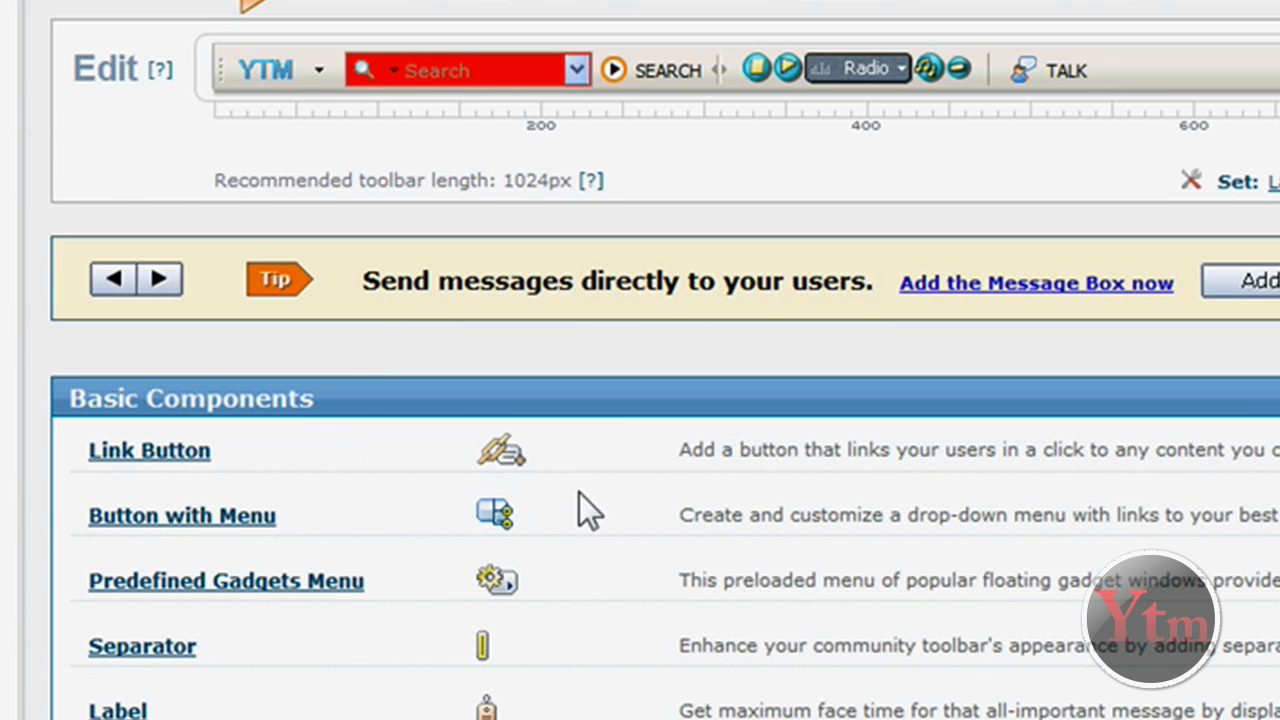
pyautogui.scroll(3, 604, 491)
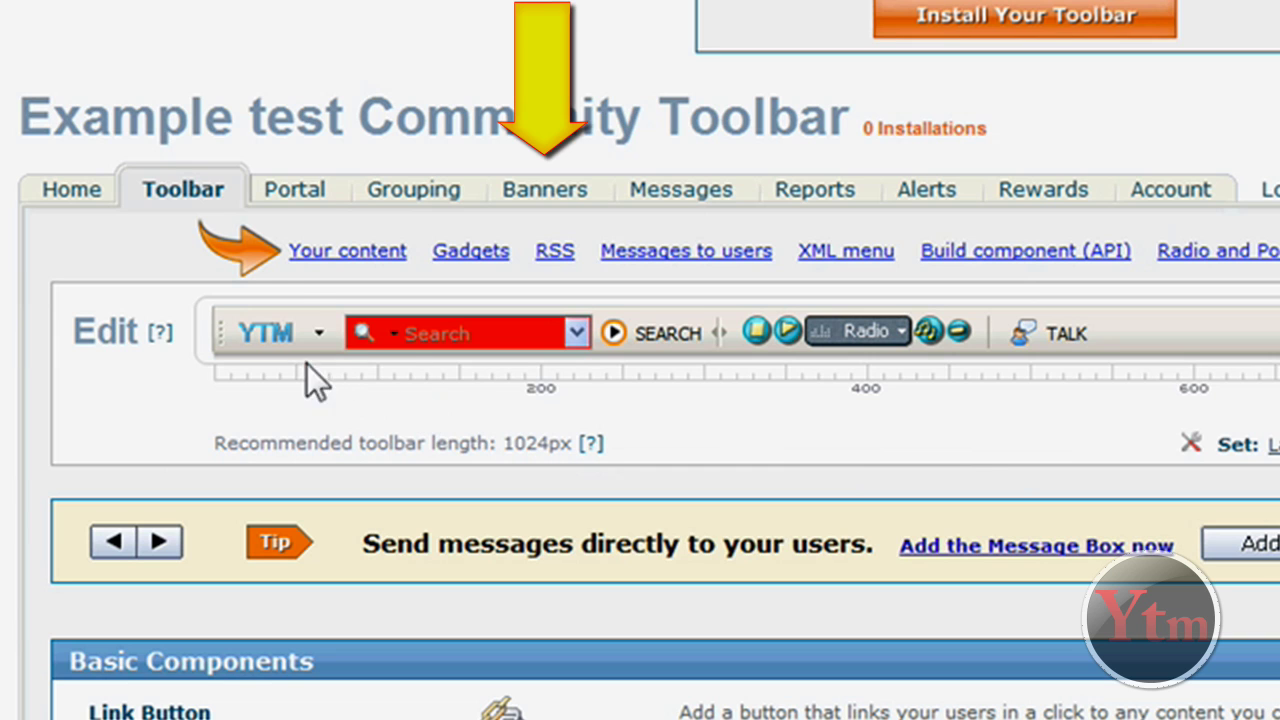
# Browse the Horizontal, Text Link and Download Button banner options on the Banners page
pyautogui.click(413, 189)
pyautogui.click(544, 189)
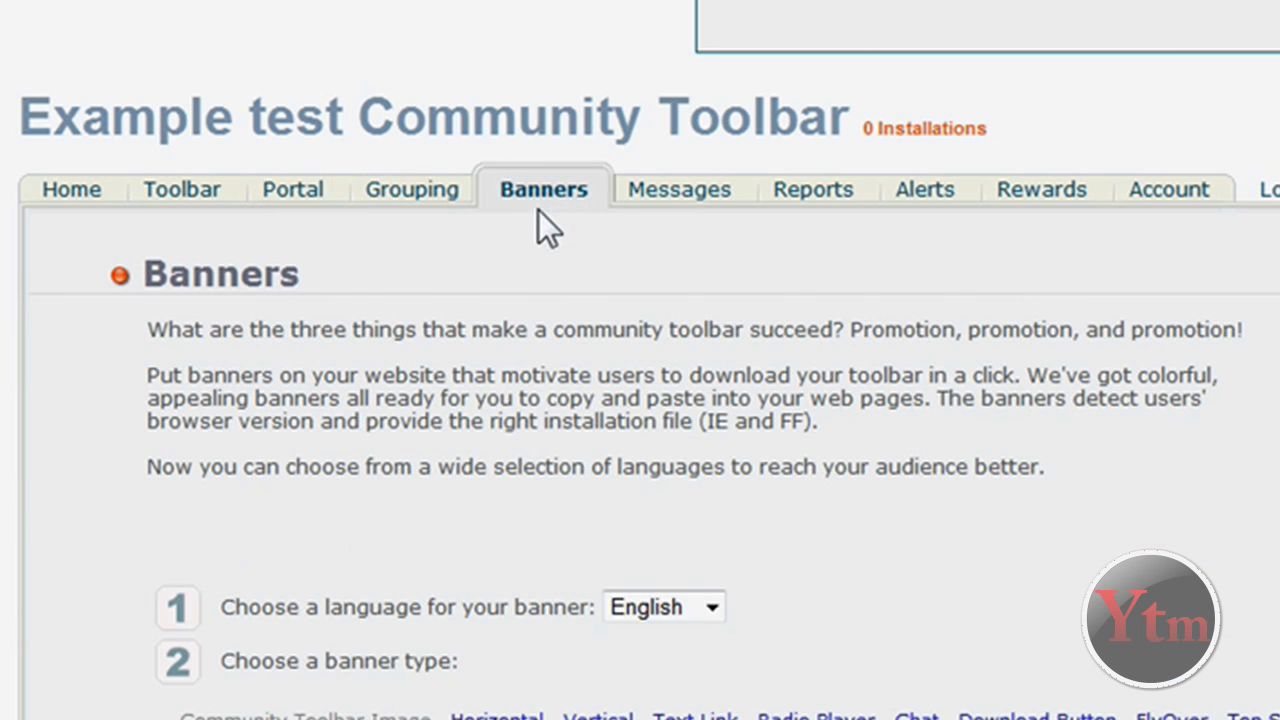
pyautogui.scroll(-2, 794, 405)
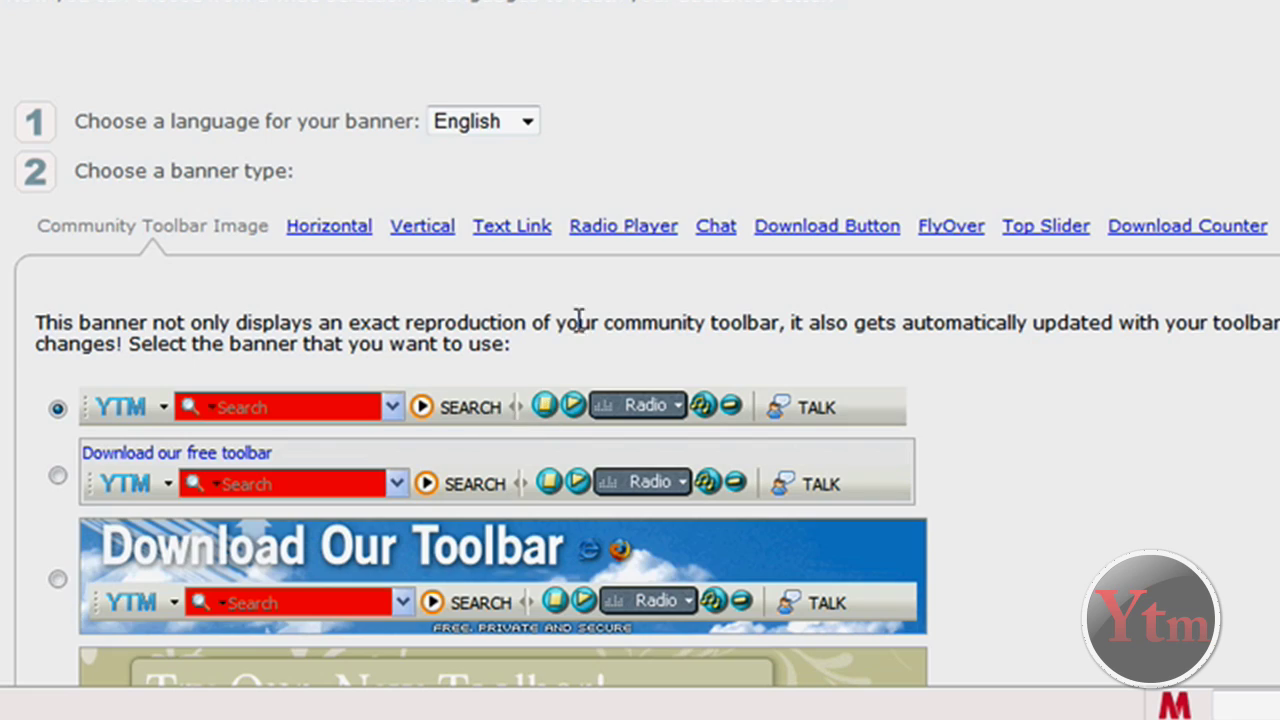
pyautogui.scroll(2, 648, 210)
pyautogui.scroll(-9, 777, 149)
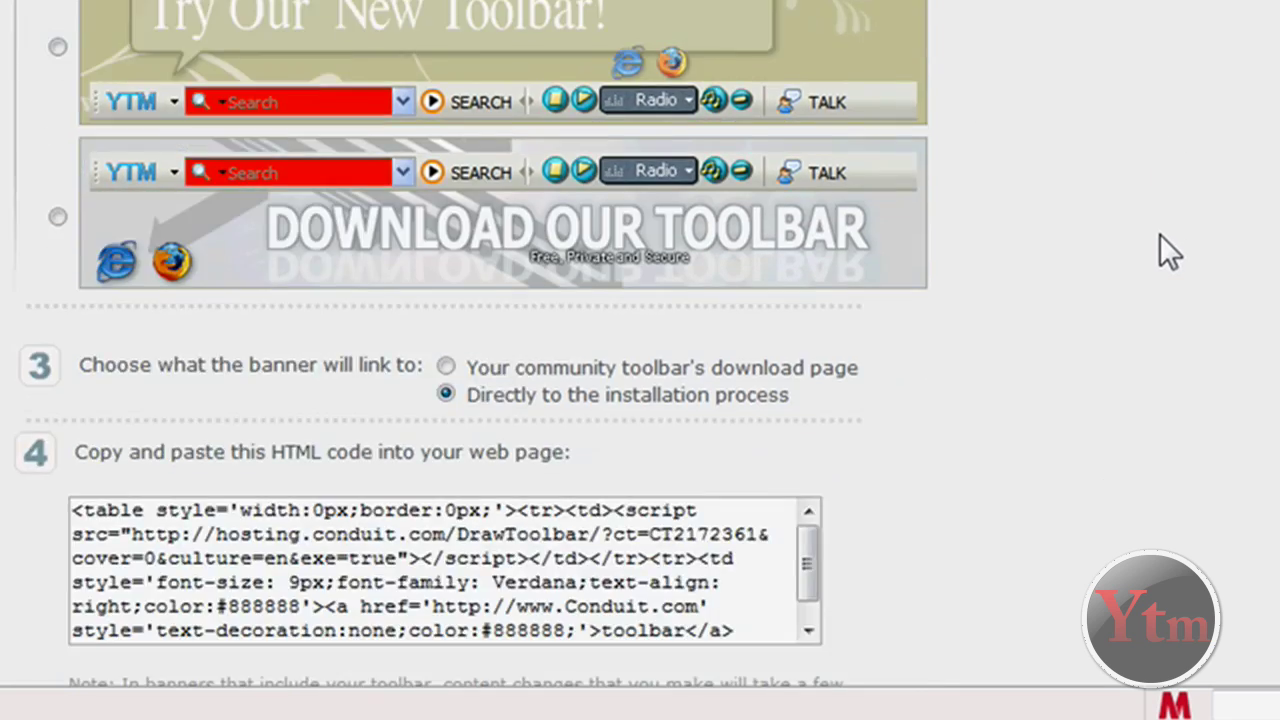
pyautogui.scroll(6, 487, 150)
pyautogui.click(357, 143)
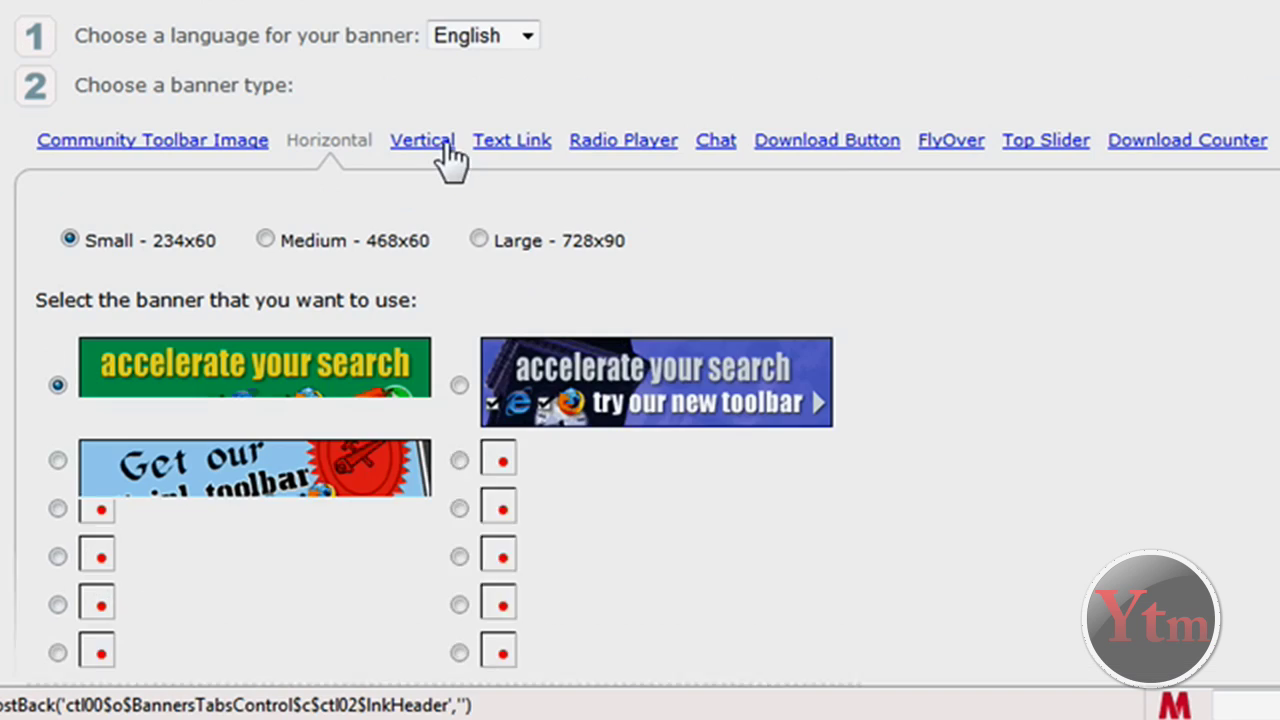
pyautogui.click(522, 145)
pyautogui.click(848, 150)
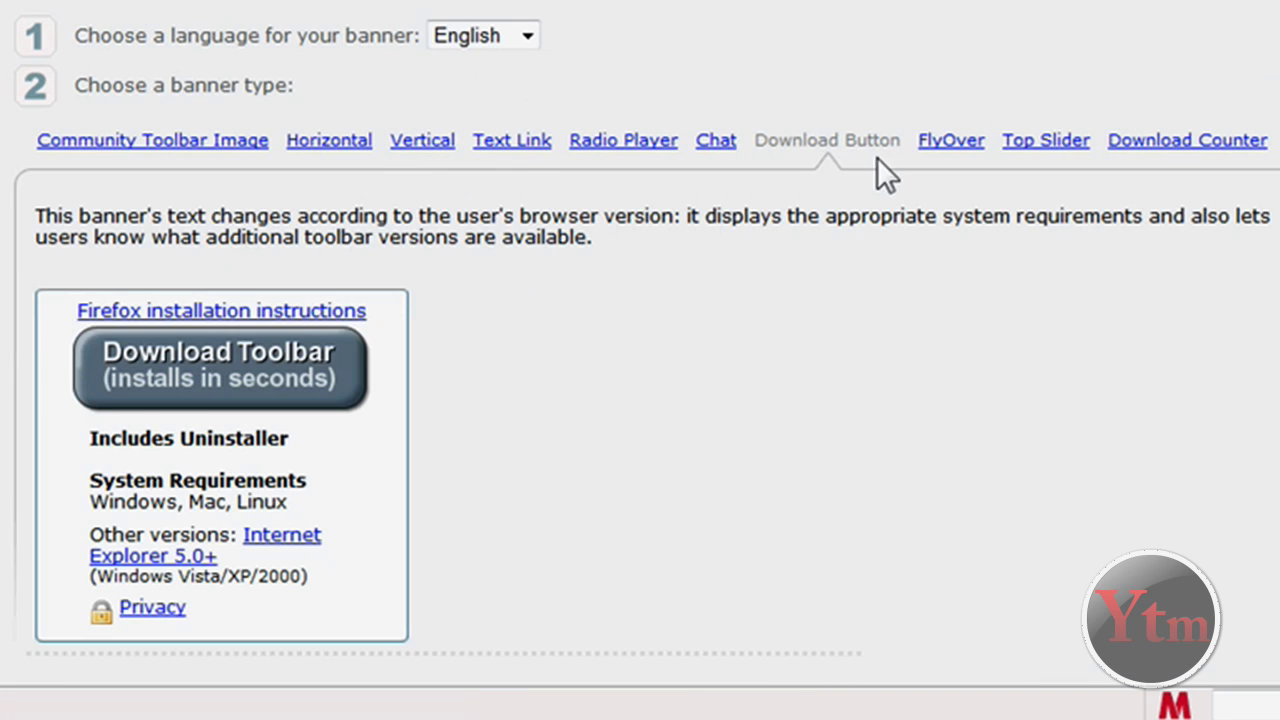
pyautogui.scroll(-1, 618, 322)
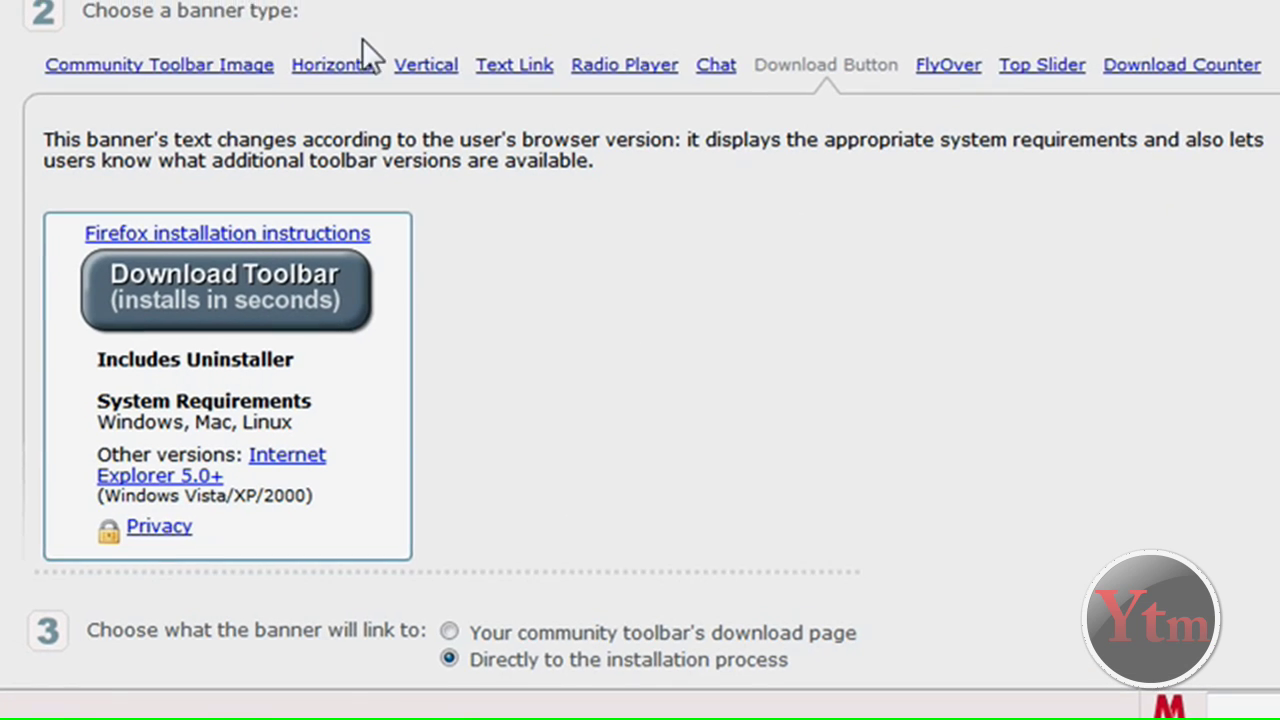
# Select the blue 'Download Our Toolbar' image banner linking to the installation process
pyautogui.click(205, 58)
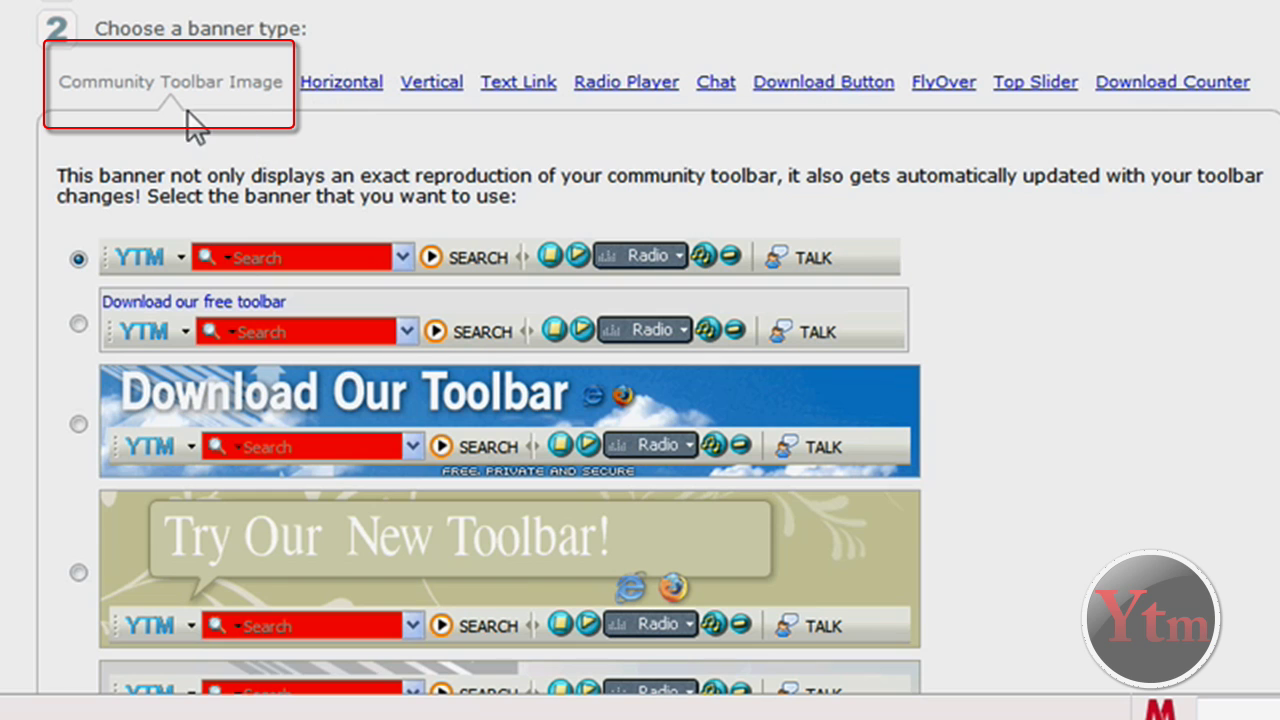
pyautogui.scroll(-3, 1137, 334)
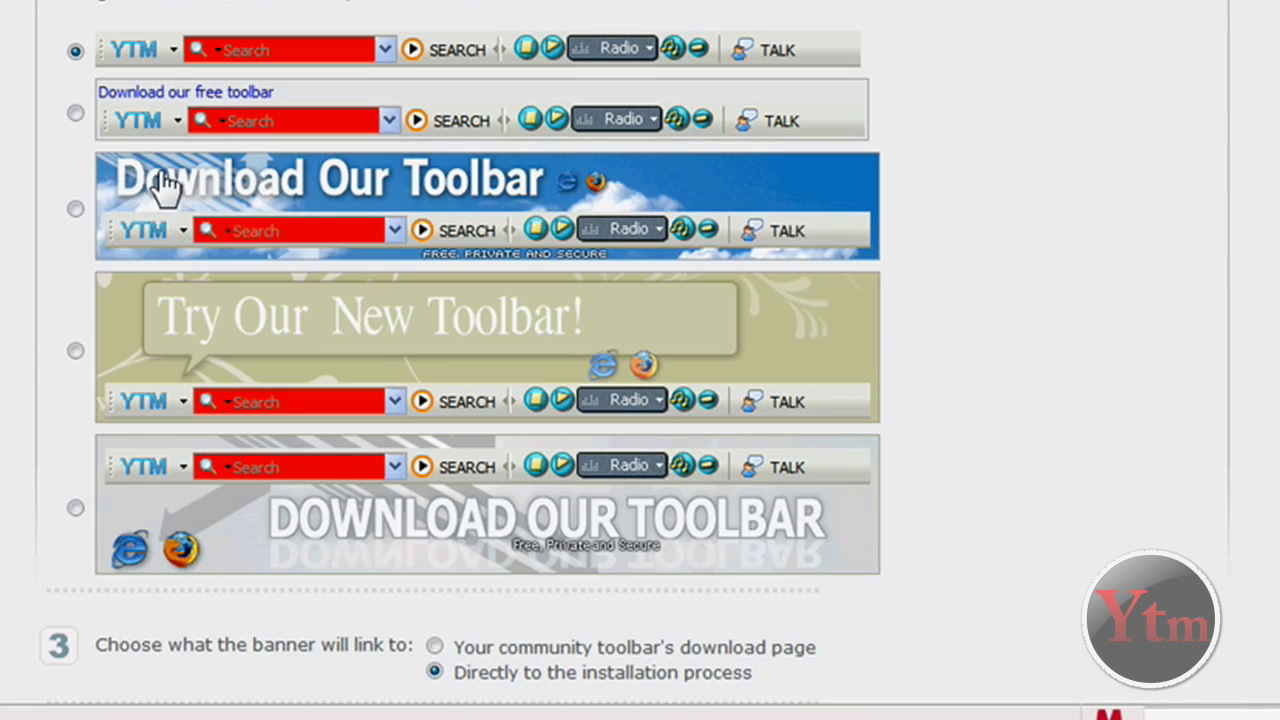
pyautogui.click(75, 113)
pyautogui.click(75, 208)
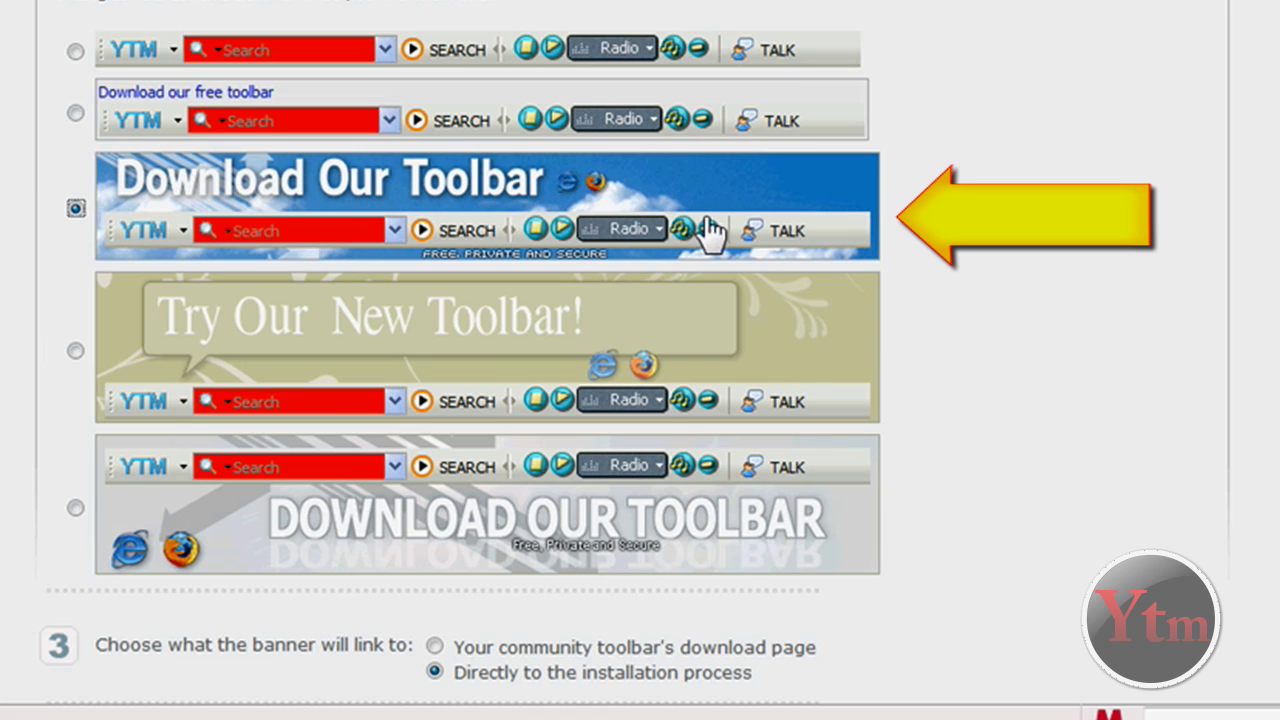
pyautogui.scroll(-5, 1114, 354)
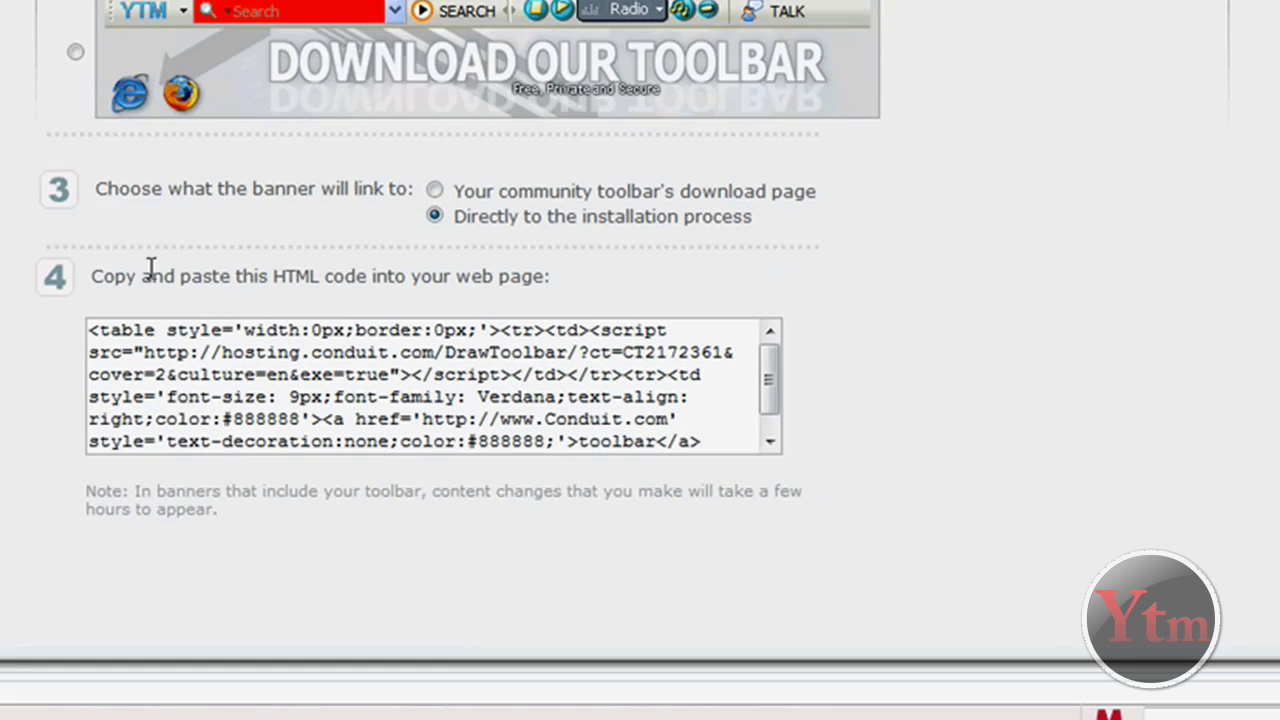
pyautogui.moveTo(222, 190); pyautogui.dragTo(412, 190)
pyautogui.moveTo(547, 194); pyautogui.dragTo(777, 234)
pyautogui.click(775, 240)
# Select and copy the banner's HTML code
pyautogui.click(212, 365)
pyautogui.rightClick(229, 357)
pyautogui.click(290, 444)
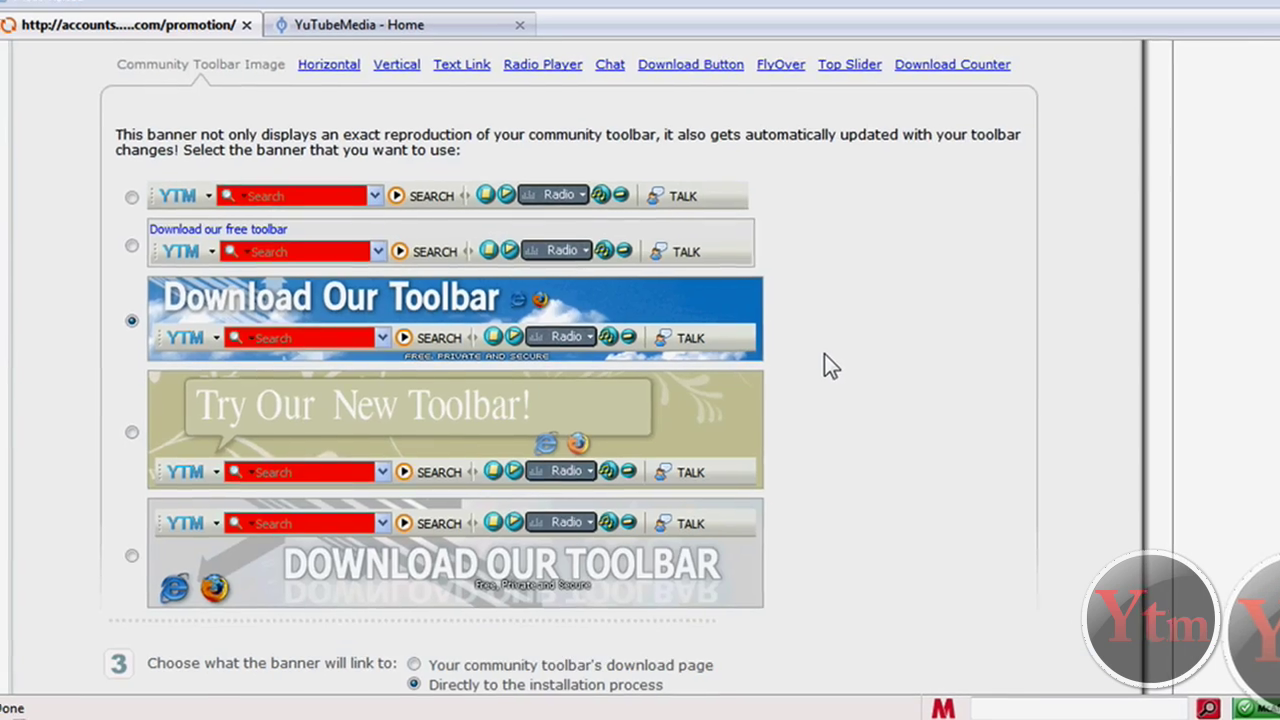
pyautogui.scroll(5, 824, 353)
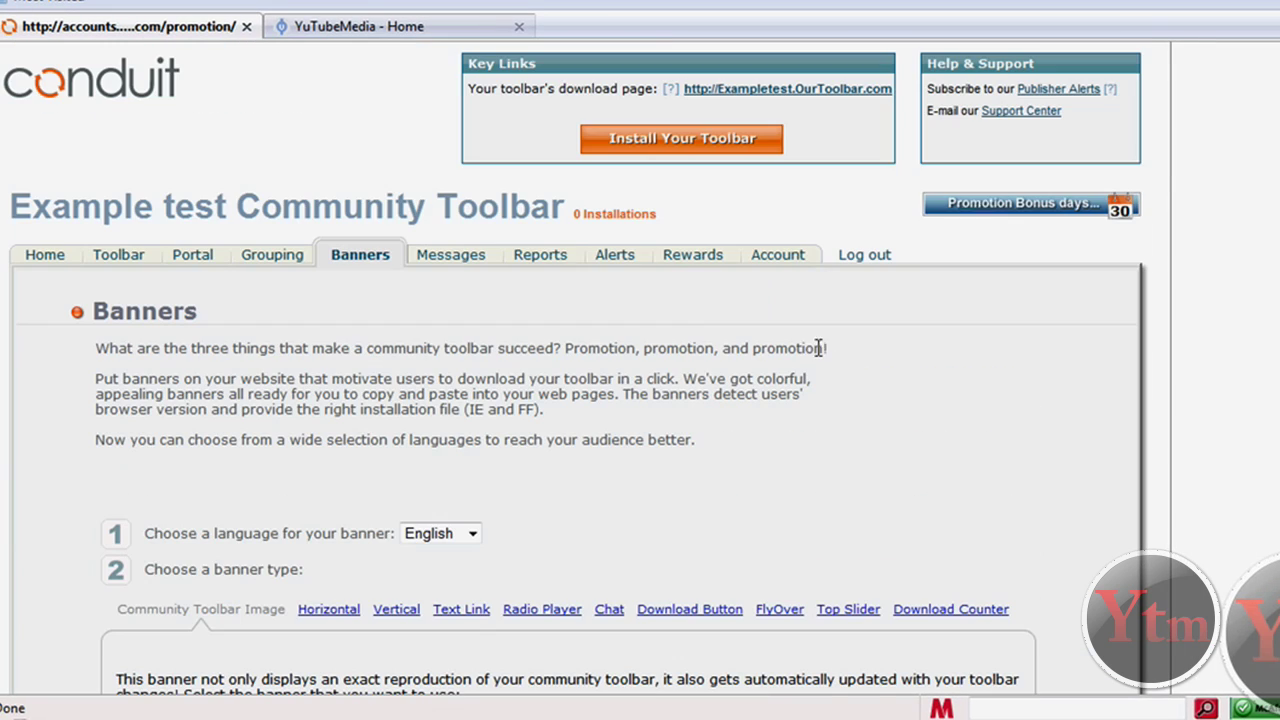
# Paste the Conduit banner code into the YuTubeMedia site's Tool Bar page content
pyautogui.click(370, 28)
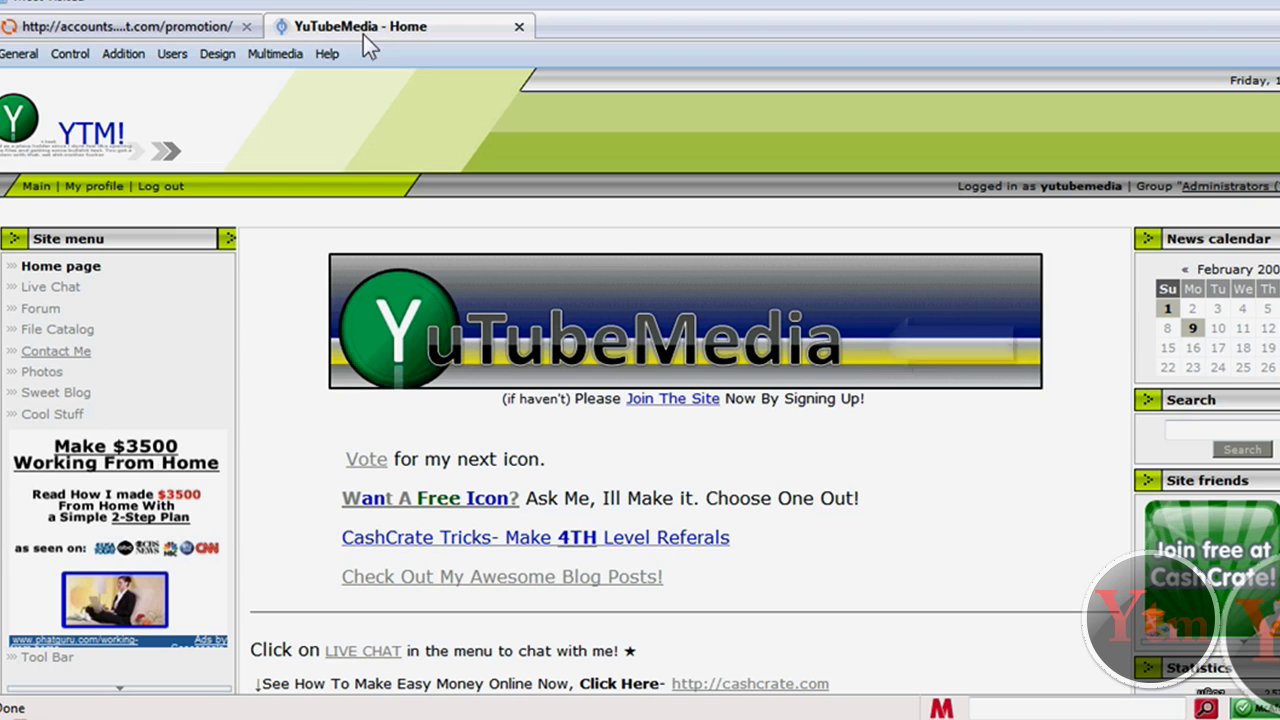
pyautogui.click(50, 659)
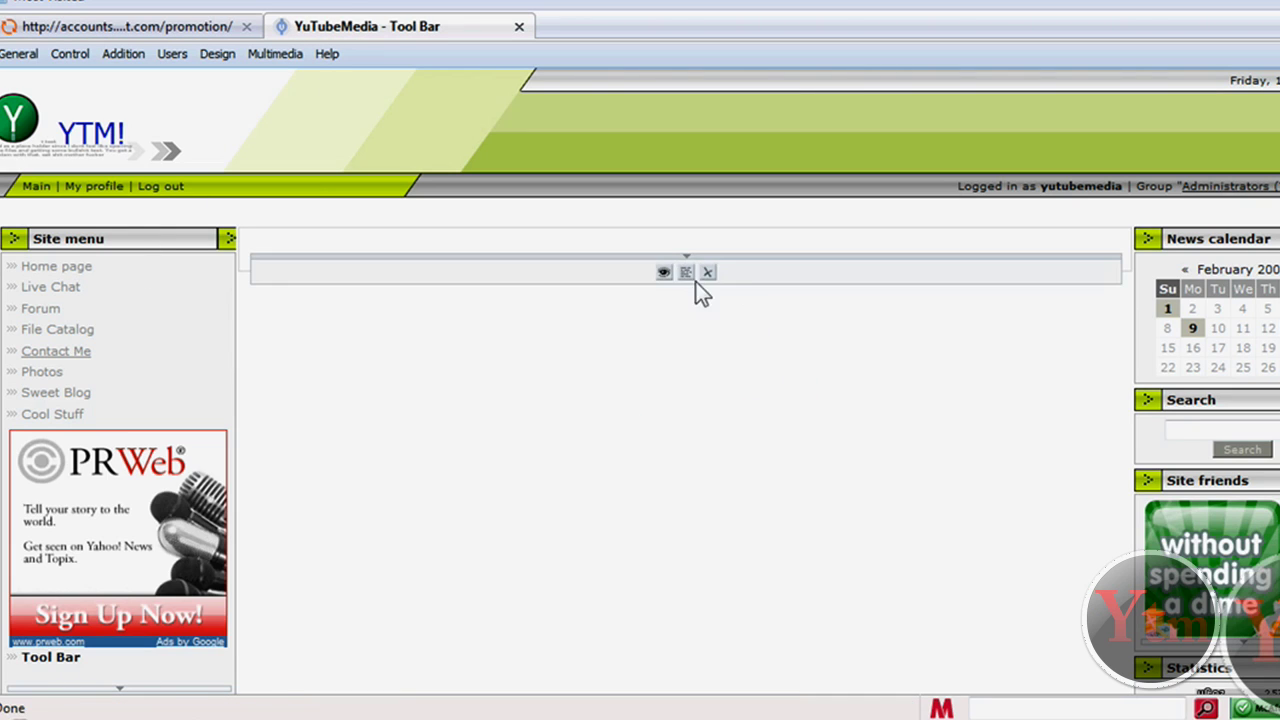
pyautogui.click(686, 273)
pyautogui.rightClick(436, 247)
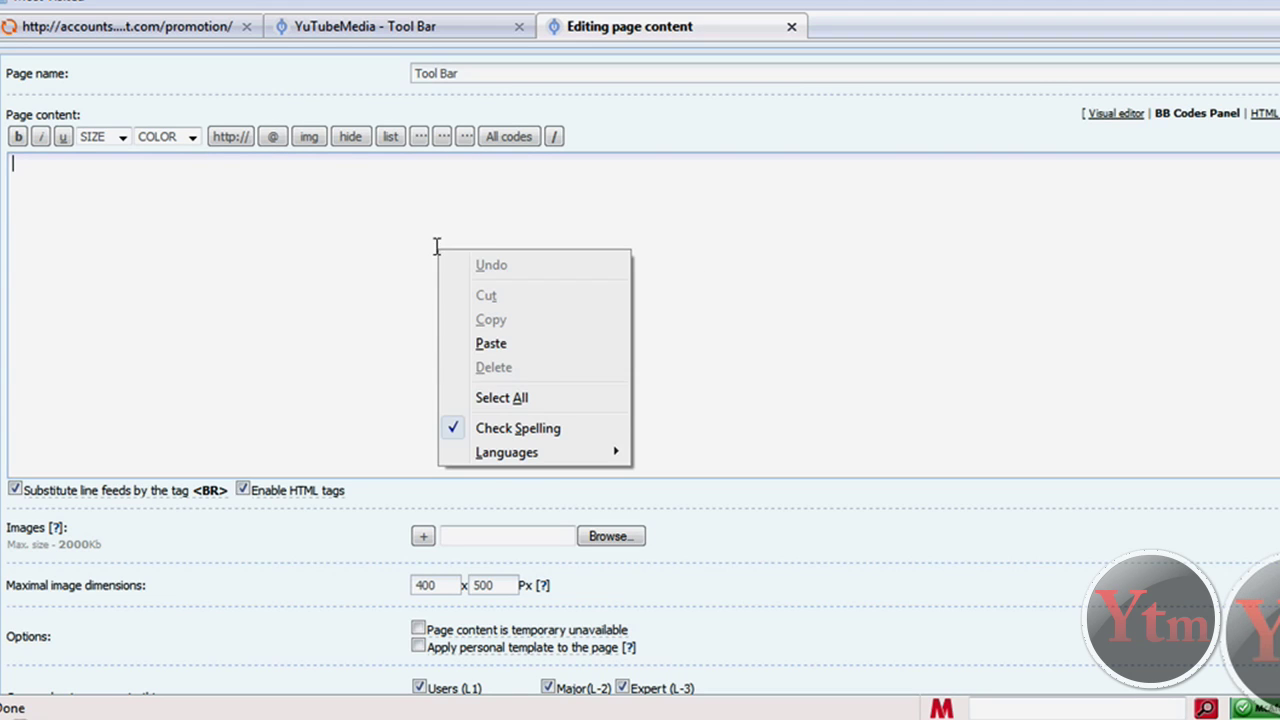
pyautogui.click(491, 343)
# Save the Tool Bar page and go to the updated page
pyautogui.scroll(-1, 826, 513)
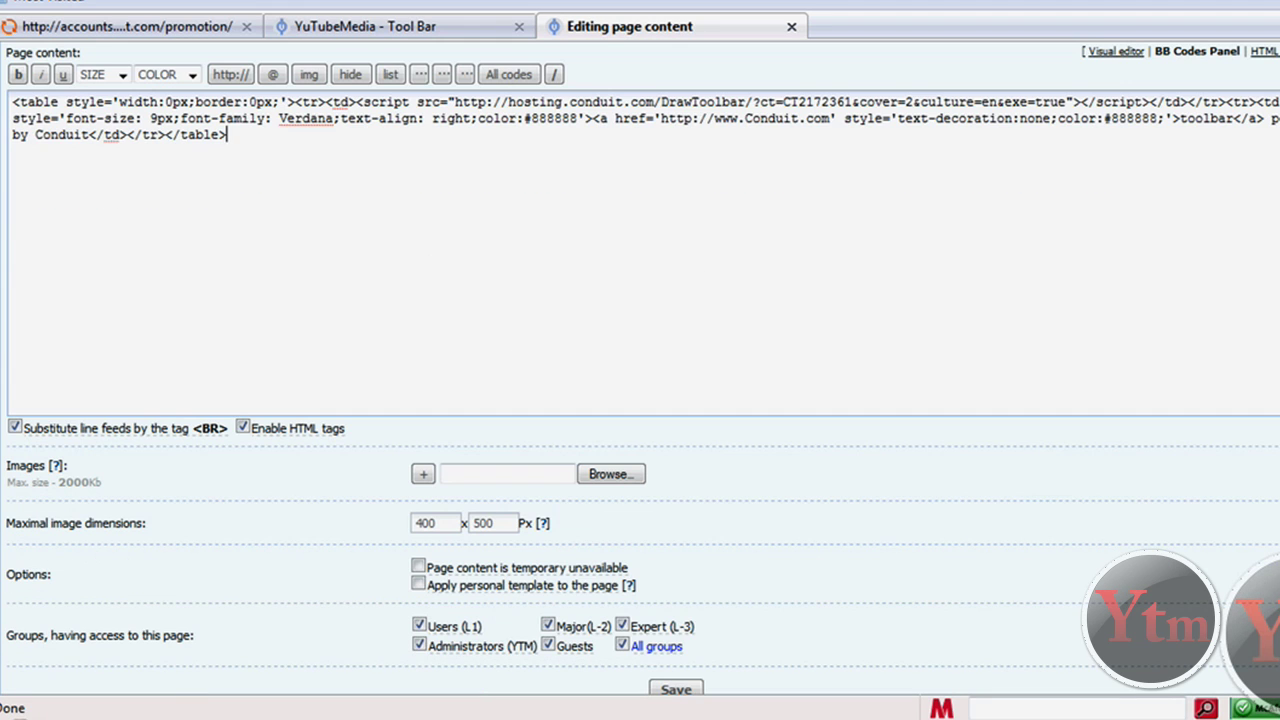
pyautogui.scroll(-1, 1034, 458)
pyautogui.click(667, 660)
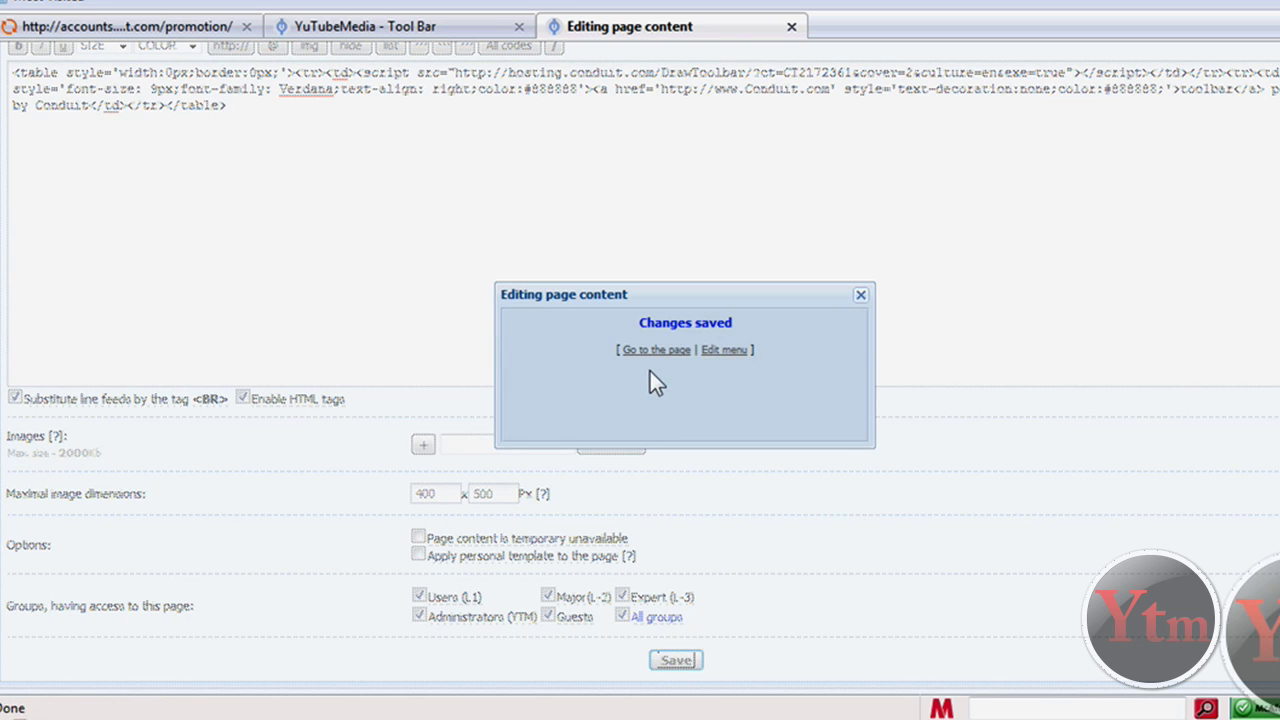
pyautogui.click(660, 354)
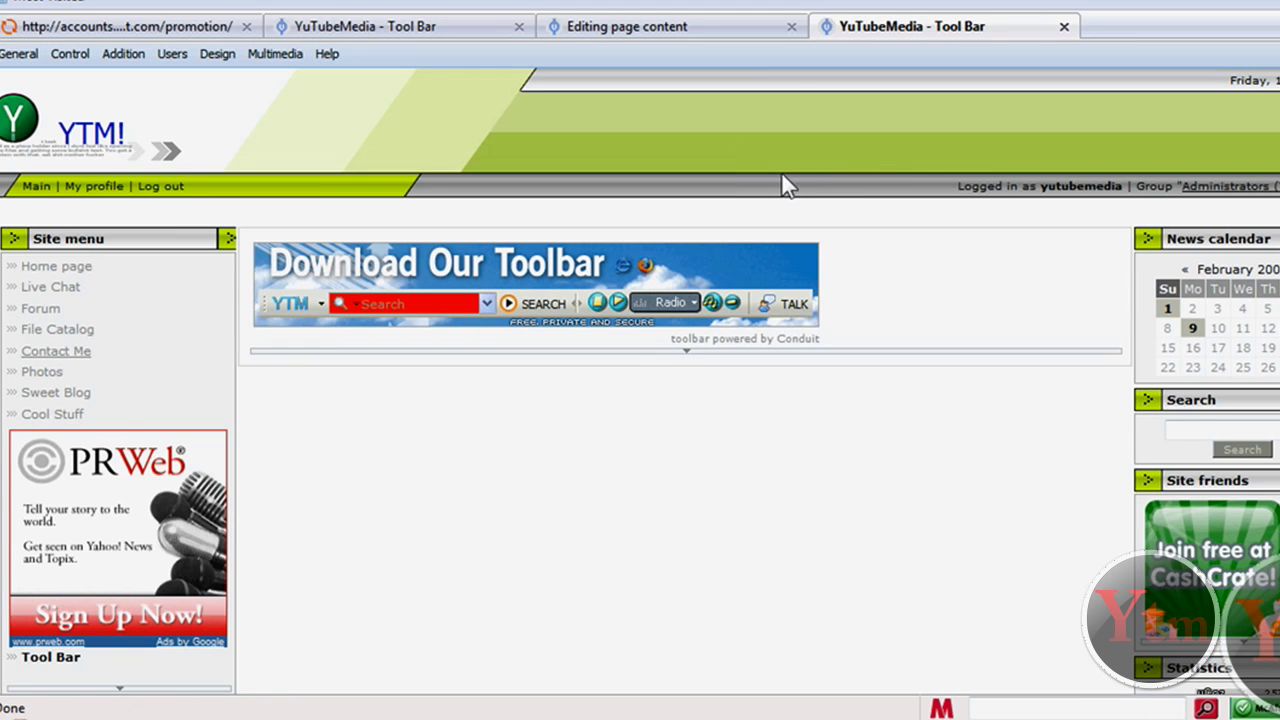
# Test the banner's install link, cancel the Firefox add-on installation, and return to the Editing page content tab
pyautogui.scroll(-1, 908, 374)
pyautogui.scroll(1, 900, 376)
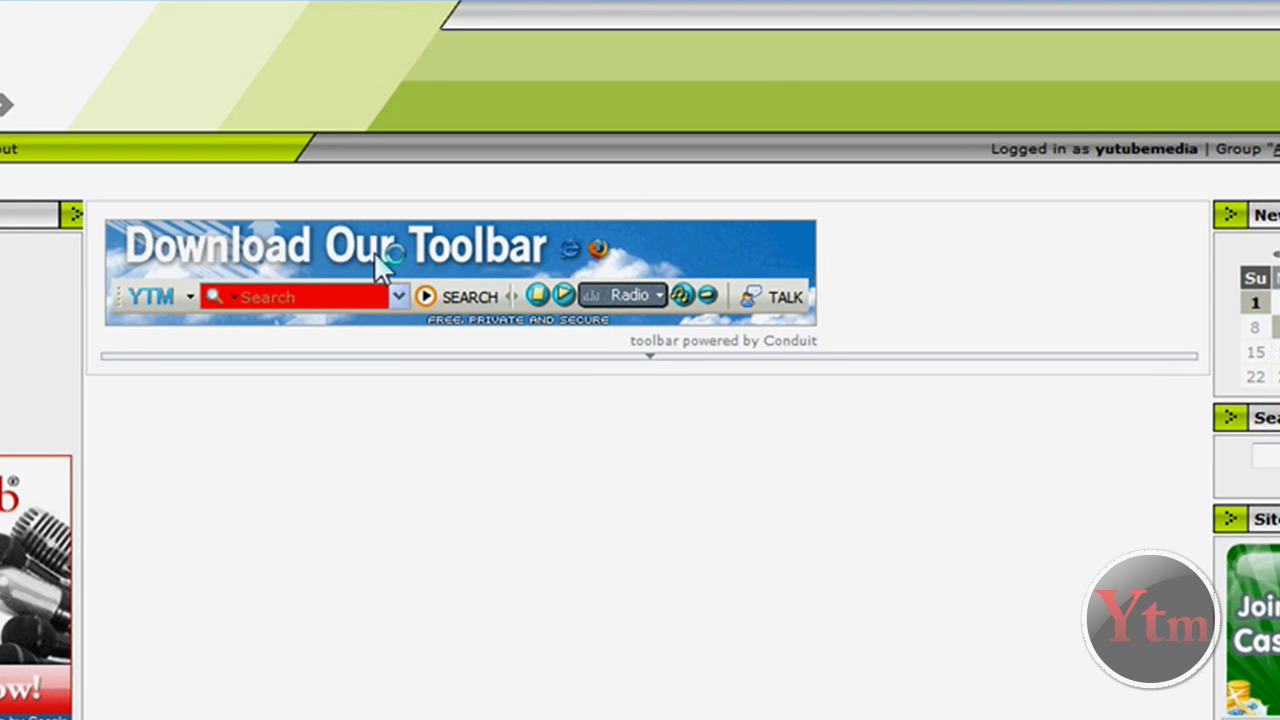
pyautogui.click(516, 286)
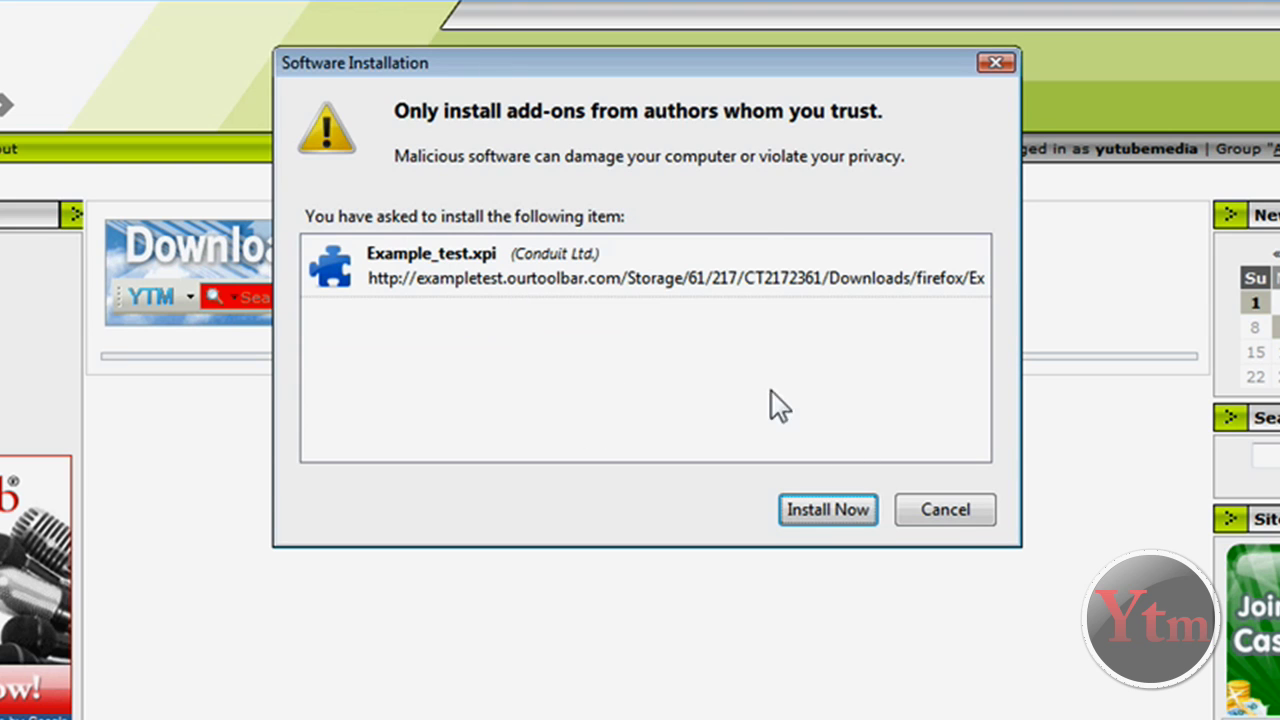
pyautogui.click(937, 508)
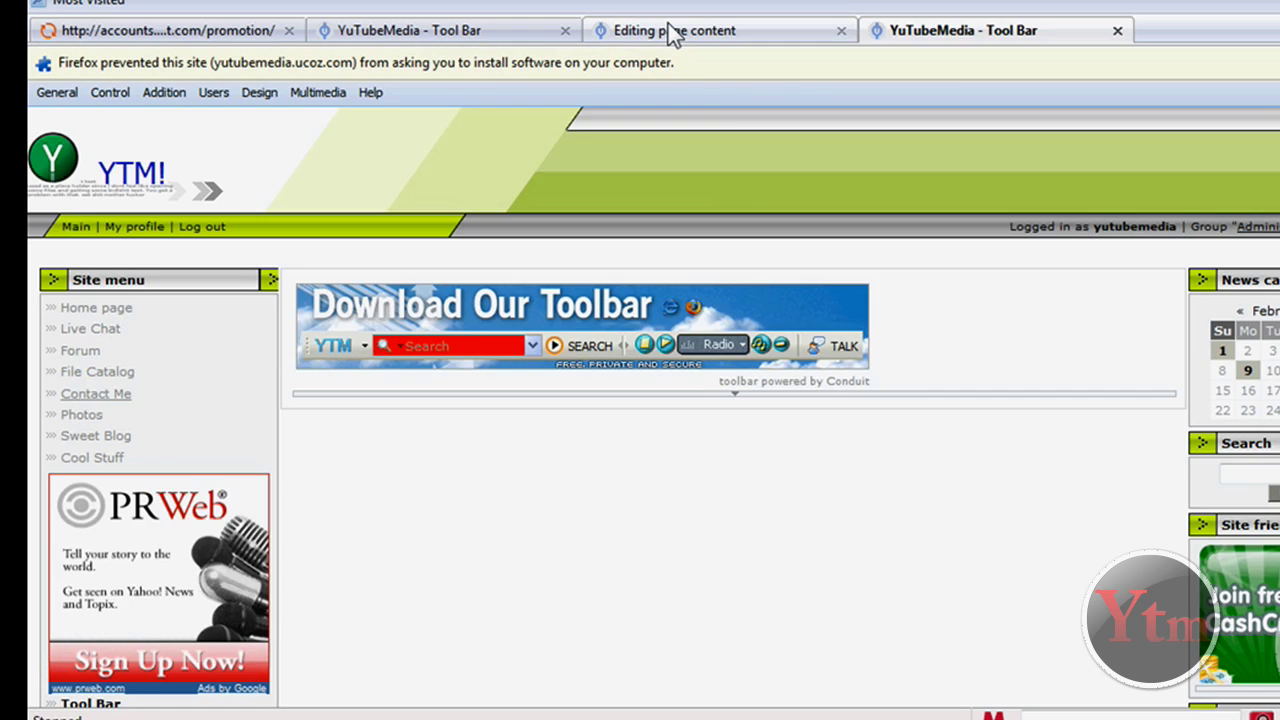
pyautogui.click(672, 31)
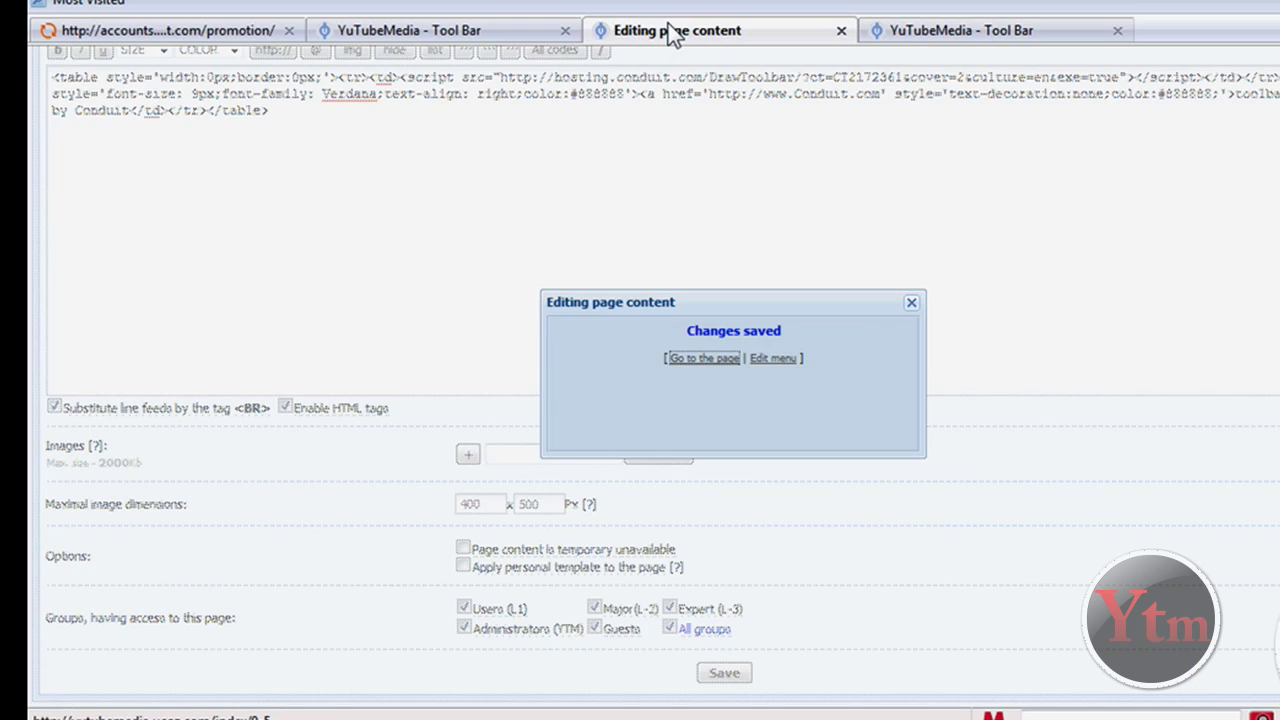
# Switch back to Conduit and view the toolbar's usage Reports
pyautogui.click(225, 30)
pyautogui.scroll(-1, 629, 374)
pyautogui.scroll(-3, 629, 374)
pyautogui.scroll(4, 618, 338)
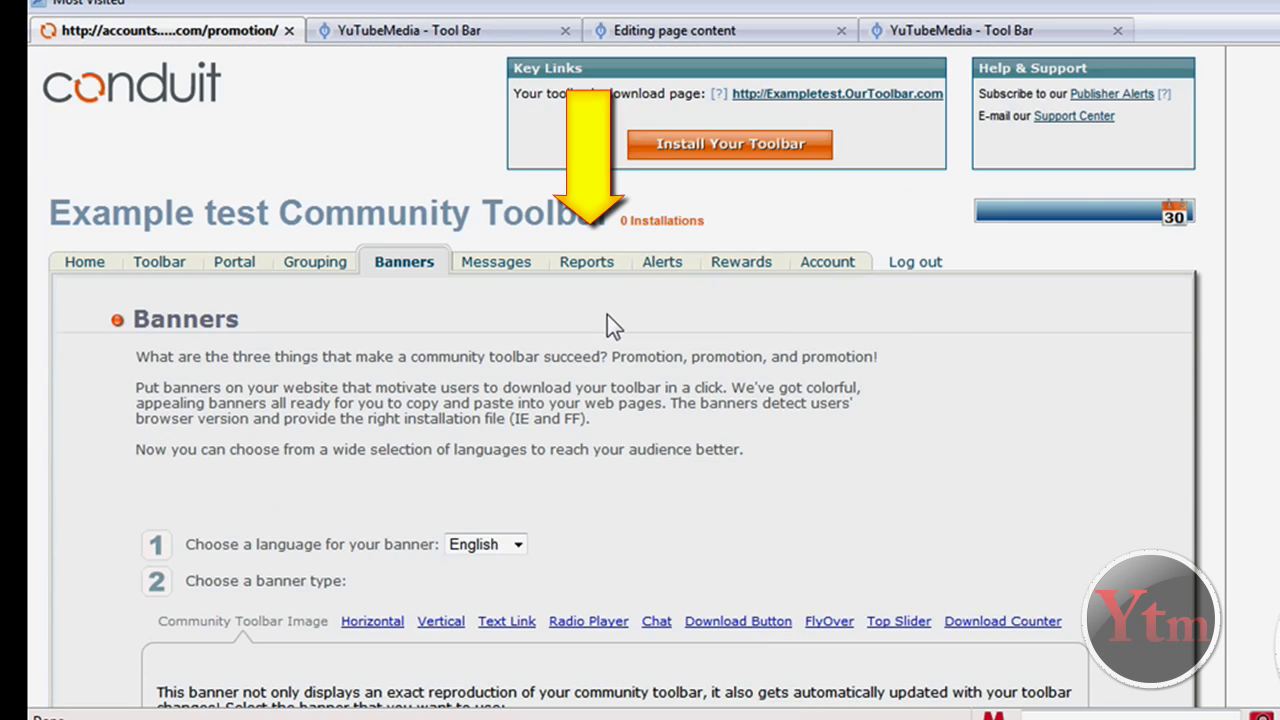
pyautogui.click(587, 262)
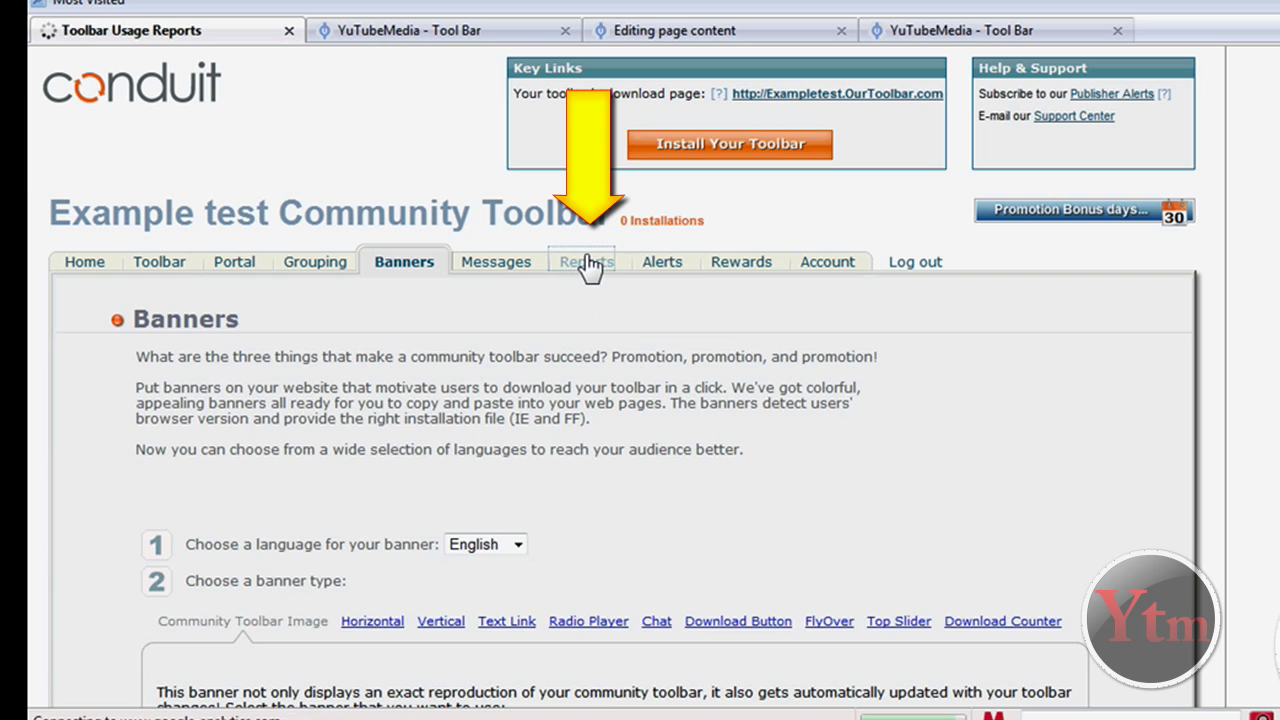
pyautogui.scroll(-3, 283, 440)
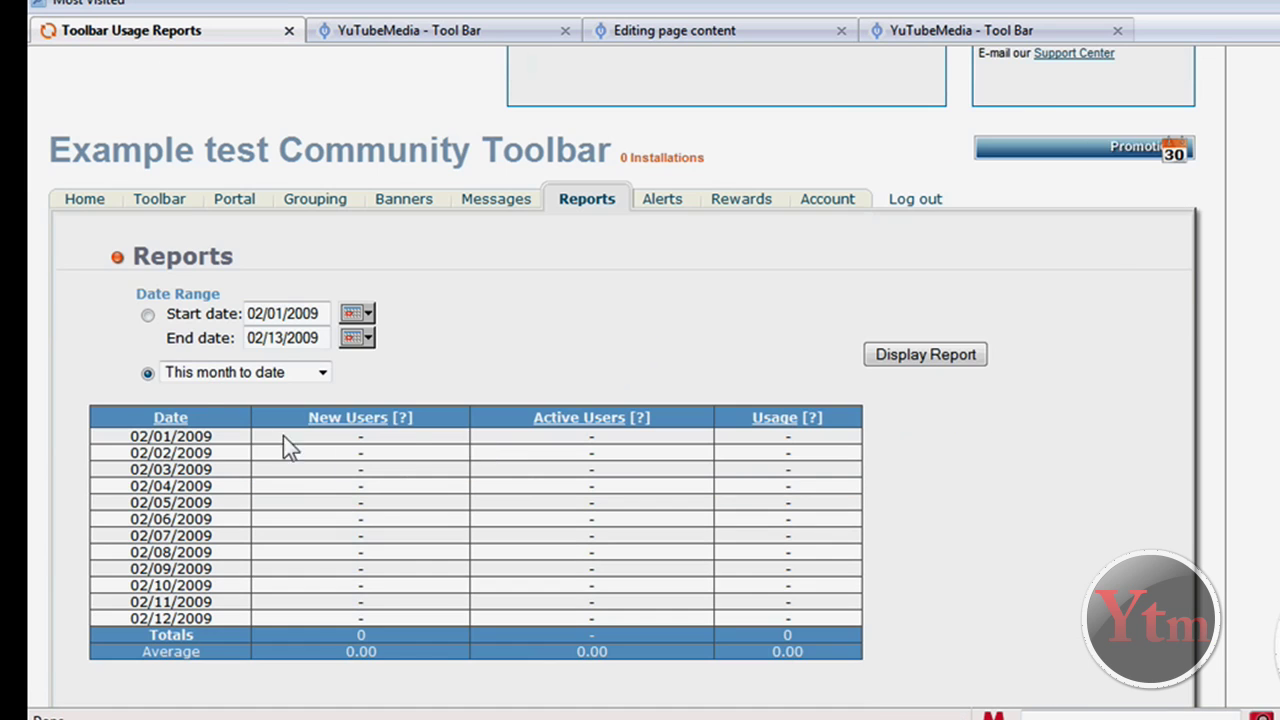
pyautogui.scroll(2, 400, 480)
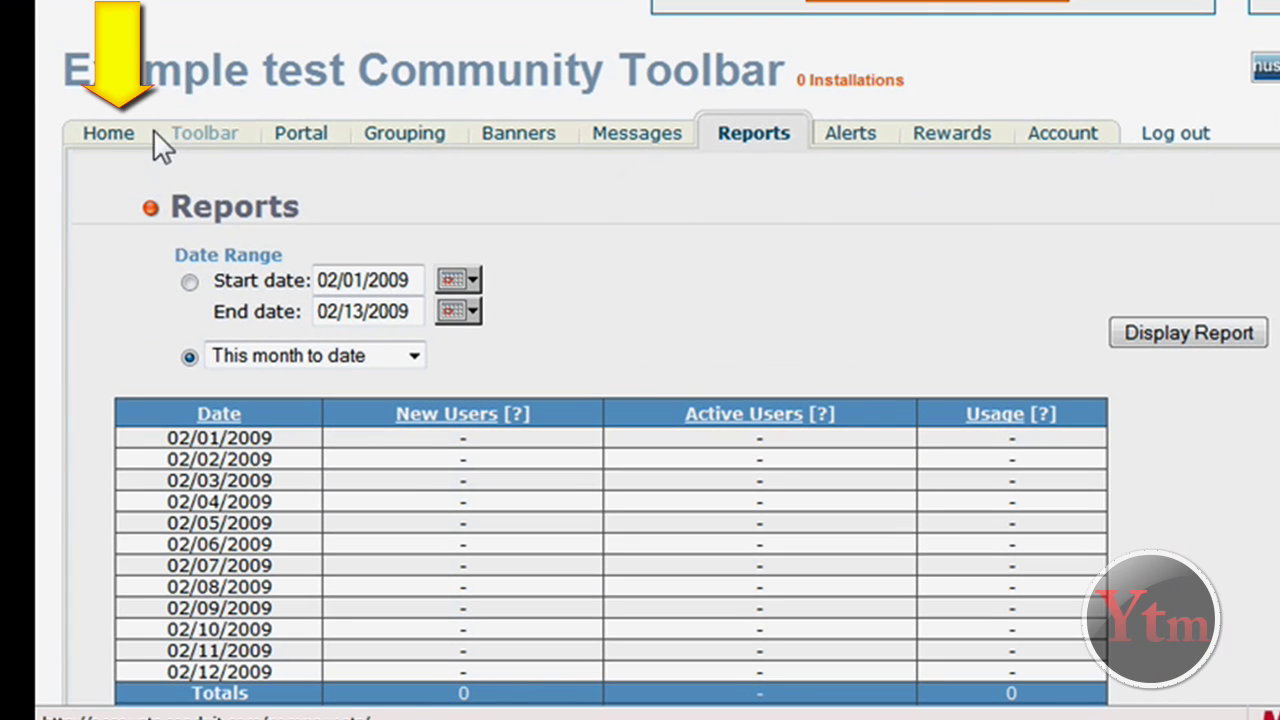
# On the Home dashboard, review yesterday's installations, active users and revenue, all at zero
pyautogui.click(124, 135)
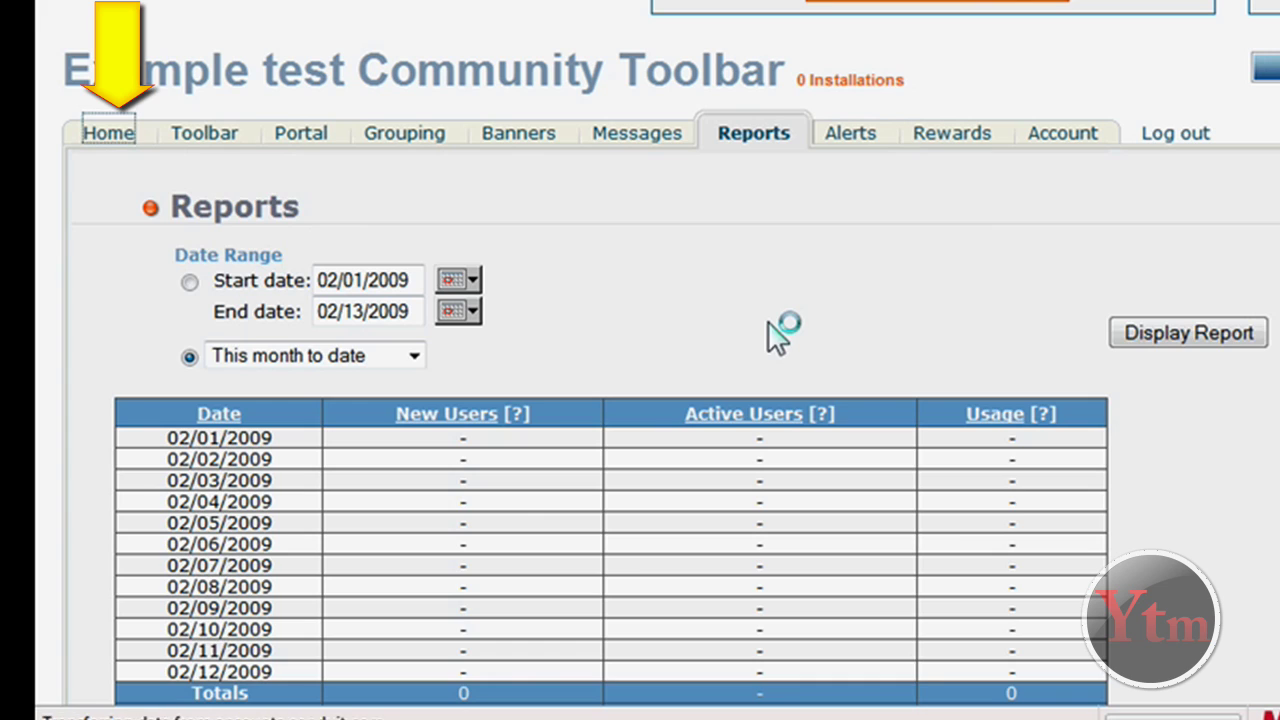
pyautogui.scroll(-3, 731, 337)
pyautogui.scroll(1, 594, 286)
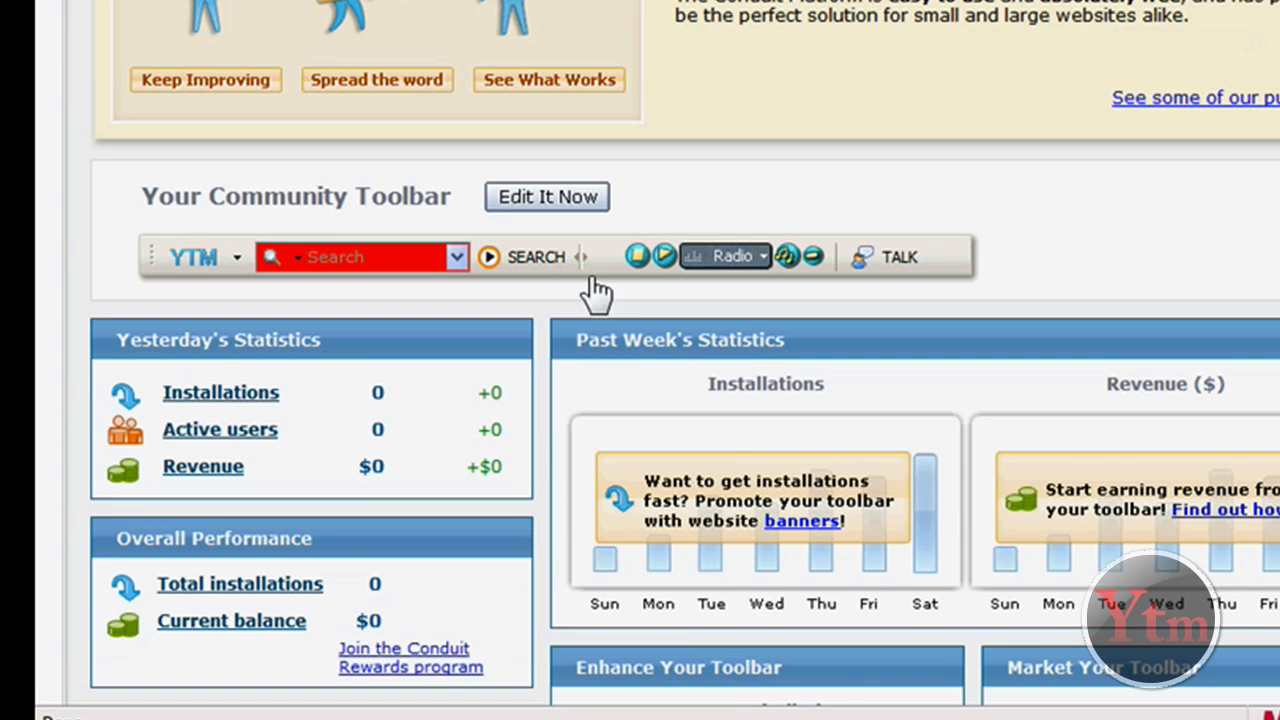
pyautogui.scroll(-3, 571, 314)
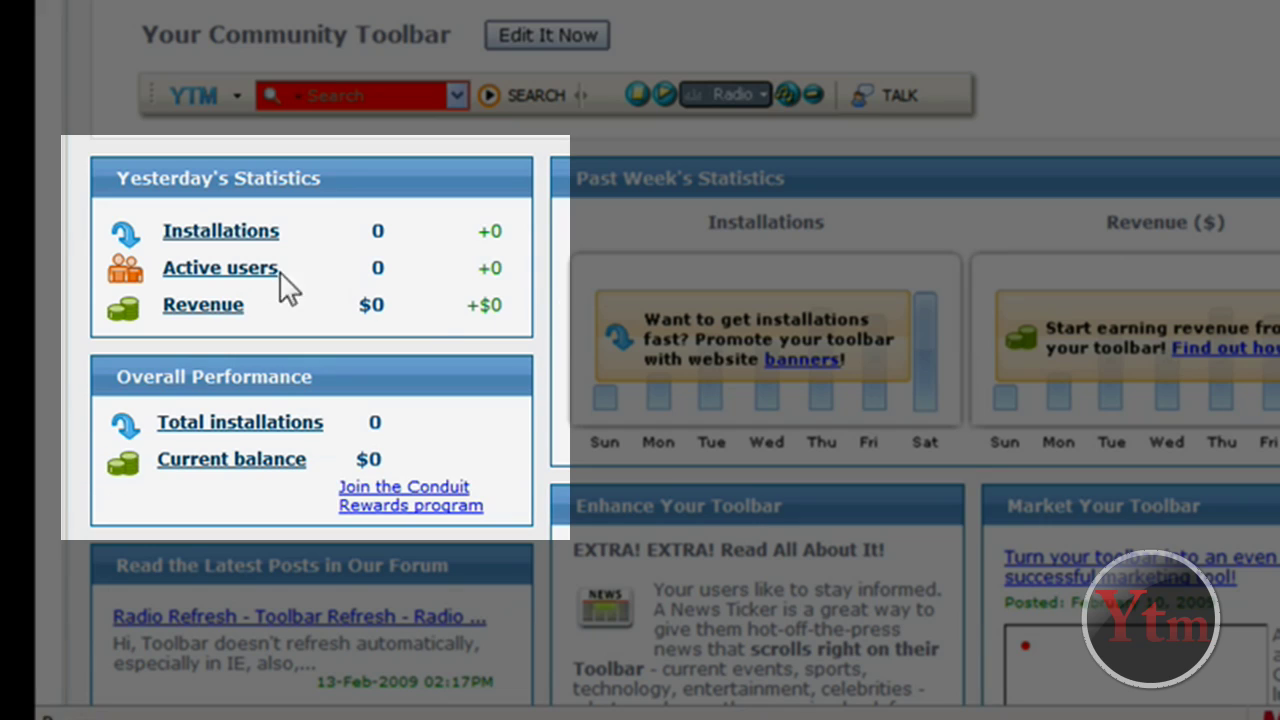
pyautogui.moveTo(360, 236); pyautogui.dragTo(507, 229)
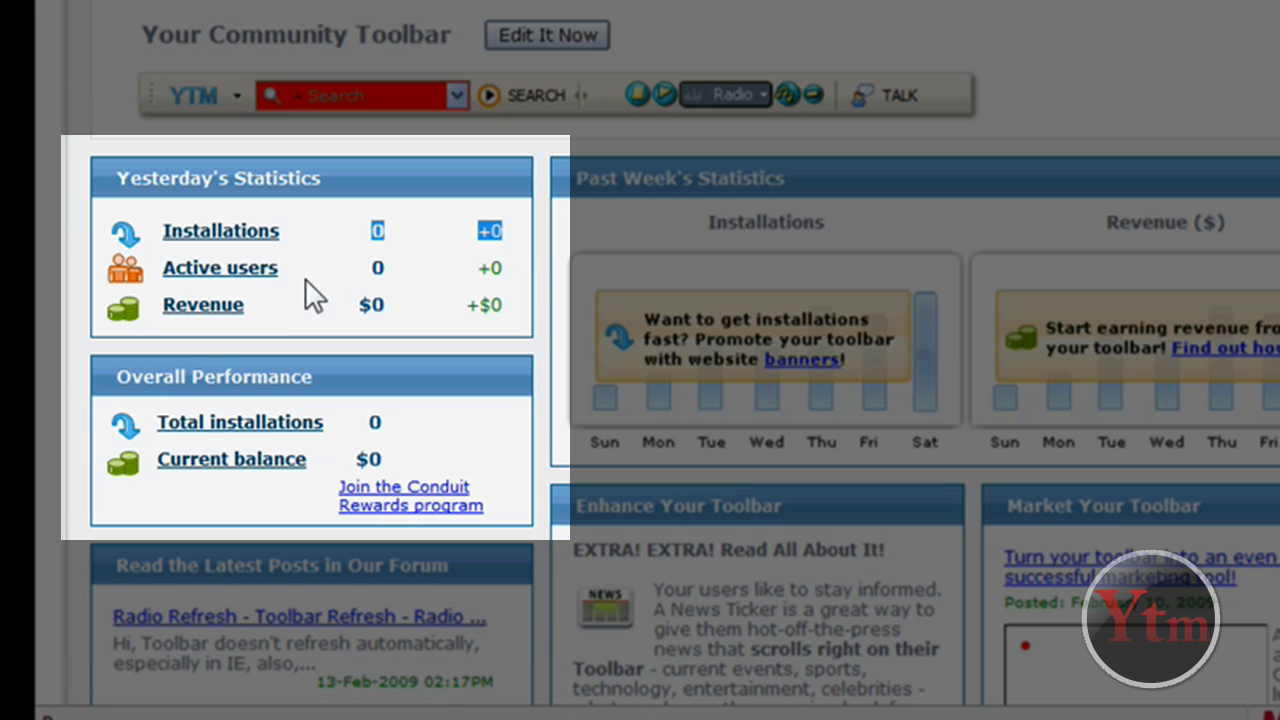
pyautogui.moveTo(360, 270); pyautogui.dragTo(507, 280)
pyautogui.moveTo(357, 305); pyautogui.dragTo(382, 305)
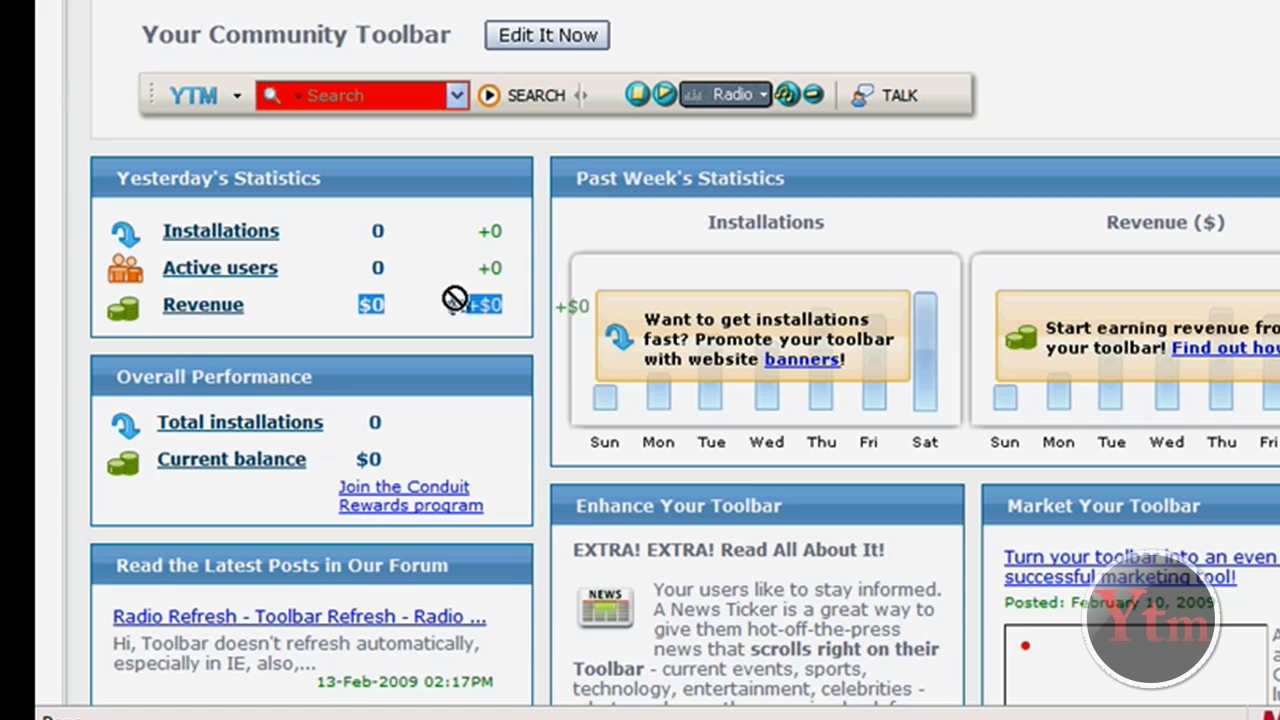
pyautogui.click(484, 304)
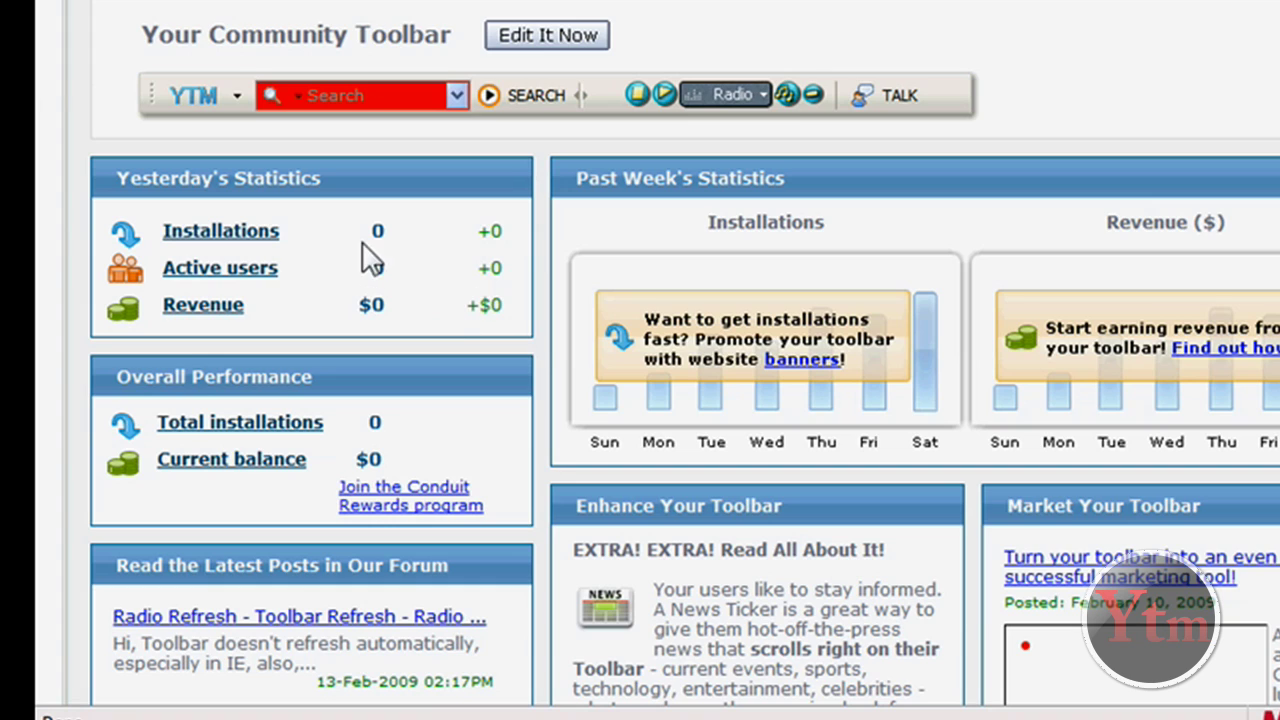
pyautogui.moveTo(366, 231); pyautogui.dragTo(366, 251)
pyautogui.click(372, 245)
pyautogui.scroll(-1, 370, 240)
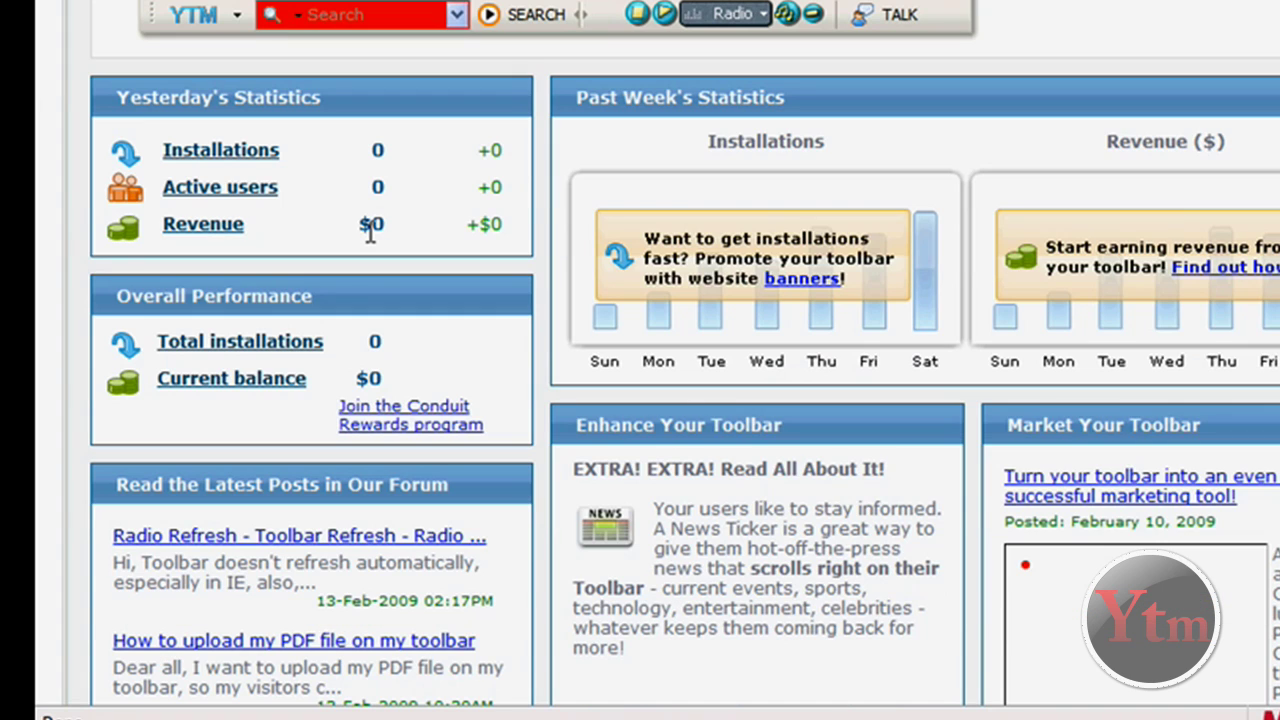
pyautogui.scroll(-1, 372, 252)
pyautogui.moveTo(411, 306); pyautogui.dragTo(265, 300)
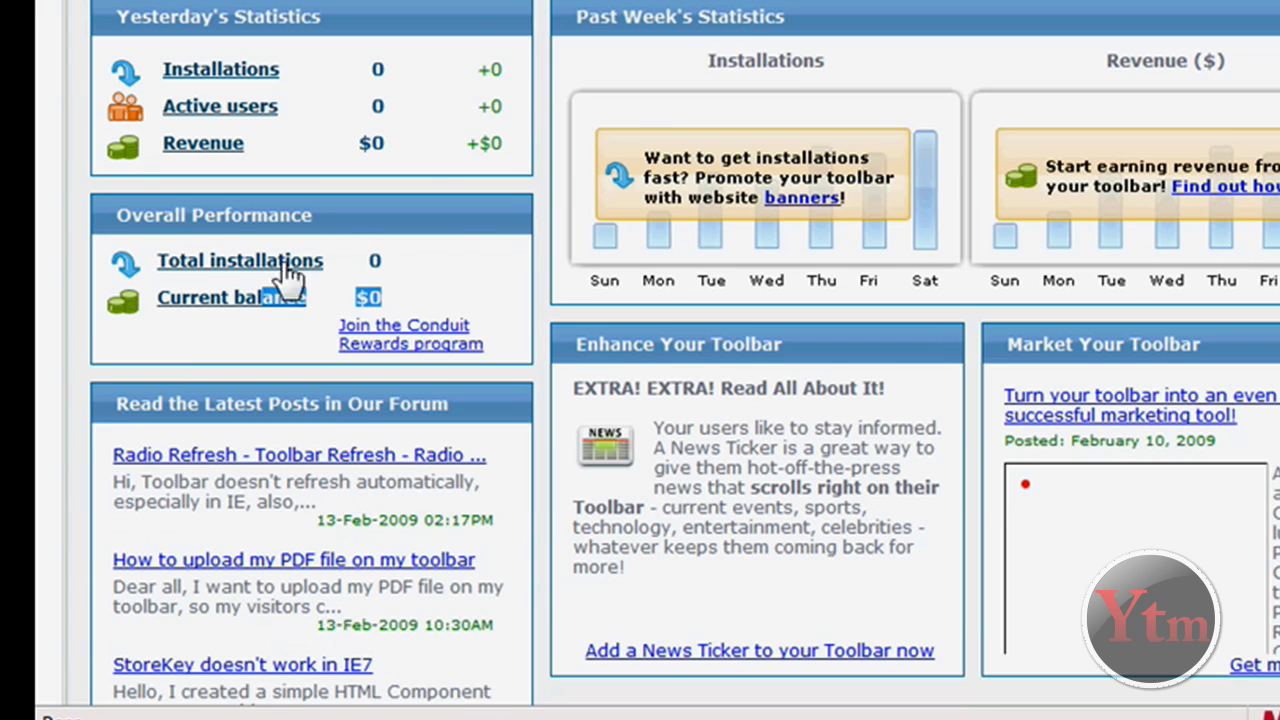
pyautogui.scroll(-4, 457, 220)
pyautogui.scroll(4, 533, 305)
pyautogui.scroll(6, 517, 263)
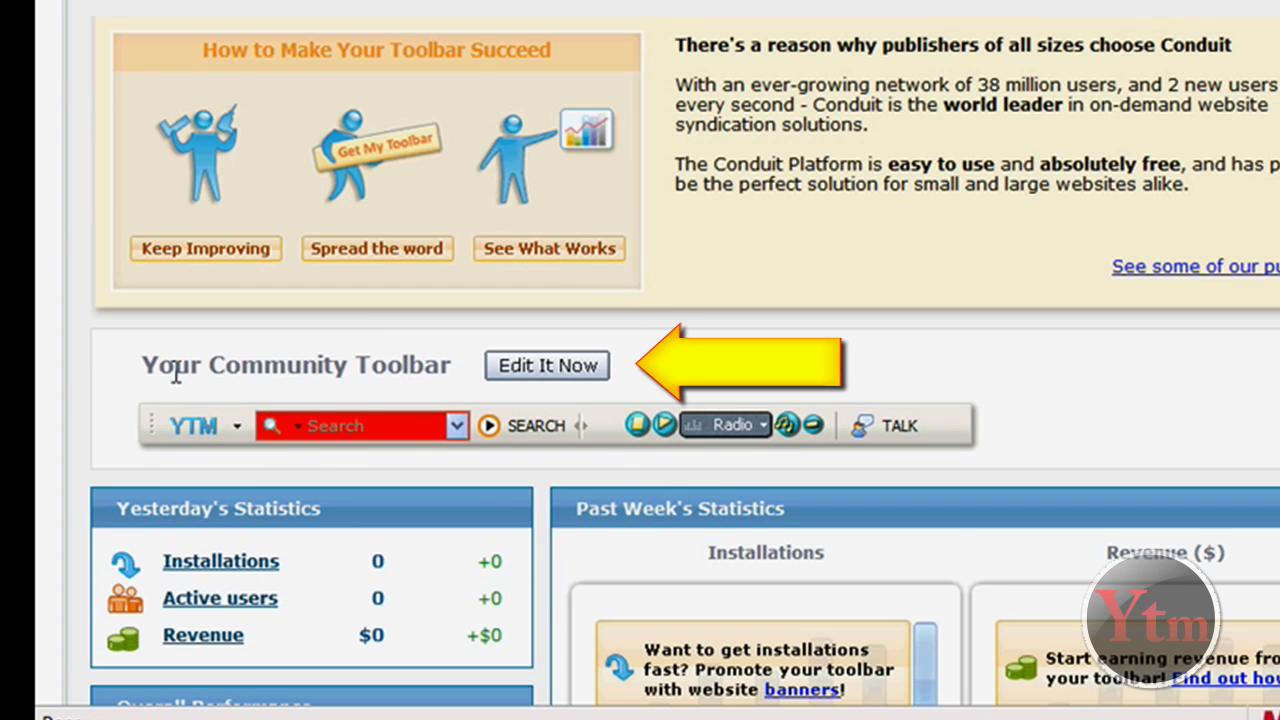
# Open the toolbar editor, dismiss the YTM edit options, and view the Rewards Program sign-up page
pyautogui.click(545, 367)
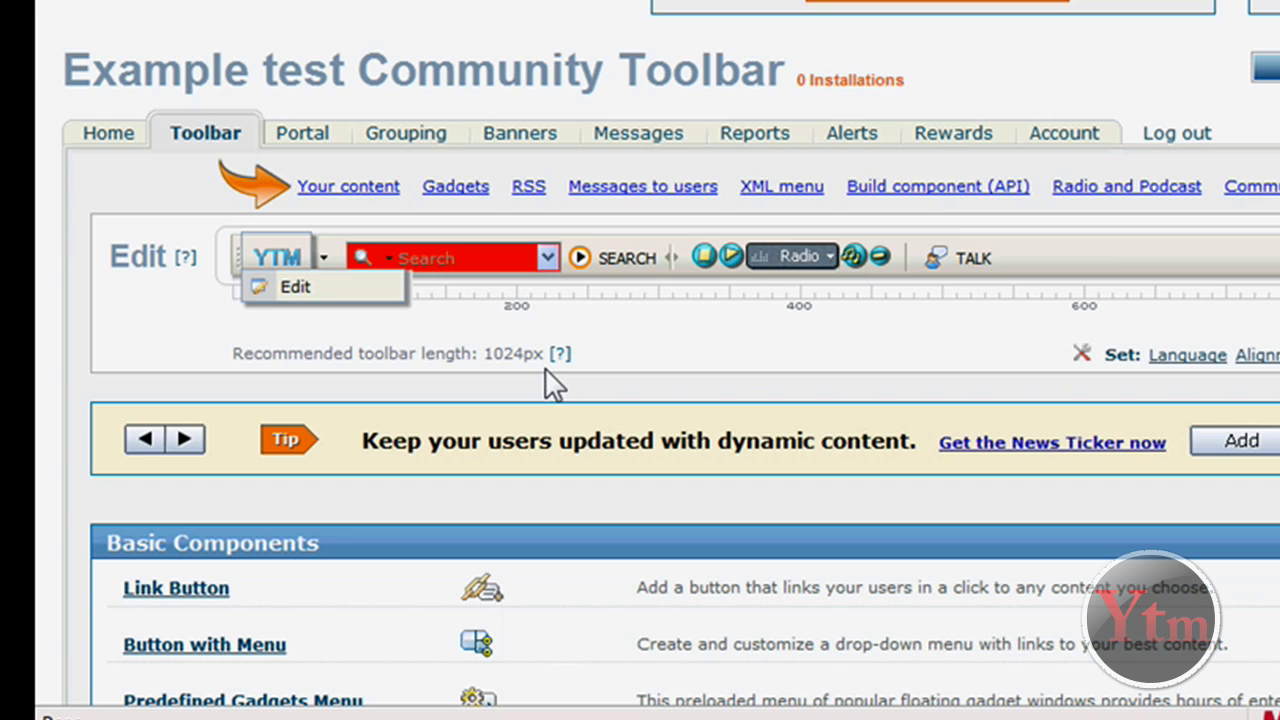
pyautogui.click(668, 337)
pyautogui.scroll(-3, 657, 320)
pyautogui.scroll(3, 657, 320)
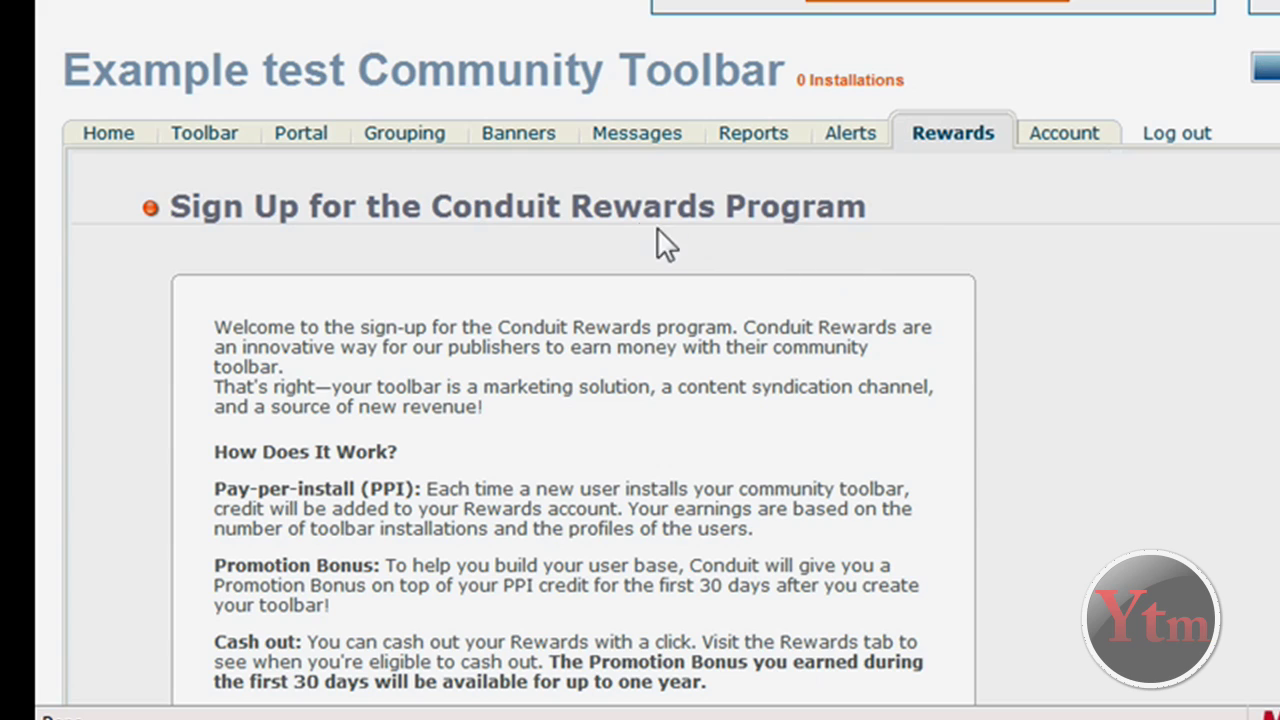
pyautogui.moveTo(594, 210); pyautogui.dragTo(511, 210)
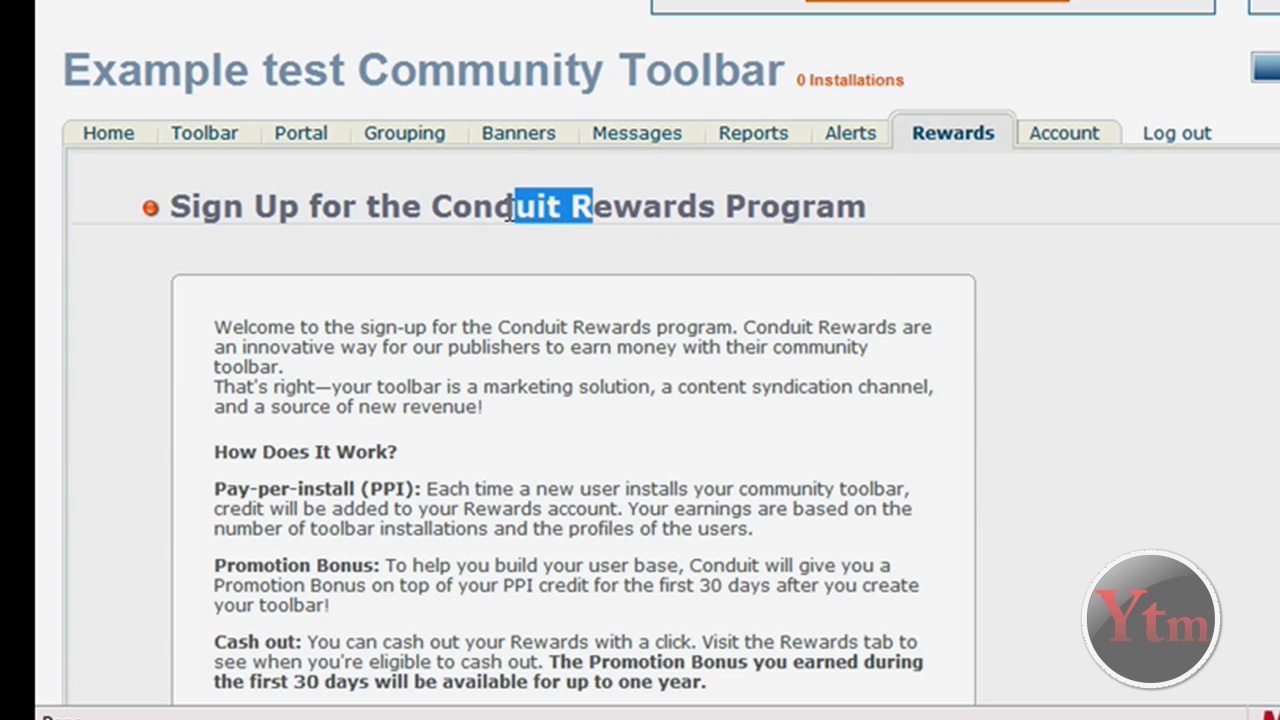
# Return to the Home dashboard and read the Conduit introduction, ending on conduit.com
pyautogui.click(113, 150)
pyautogui.scroll(-3, 815, 283)
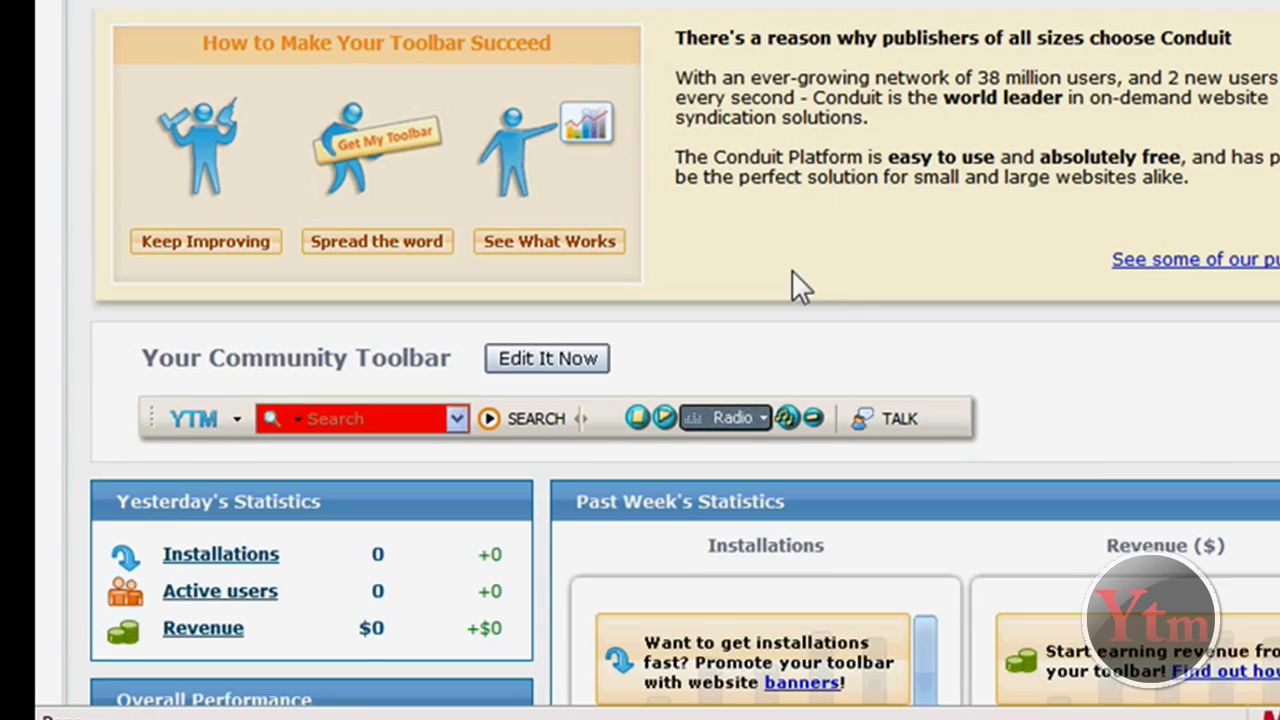
pyautogui.scroll(1, 850, 276)
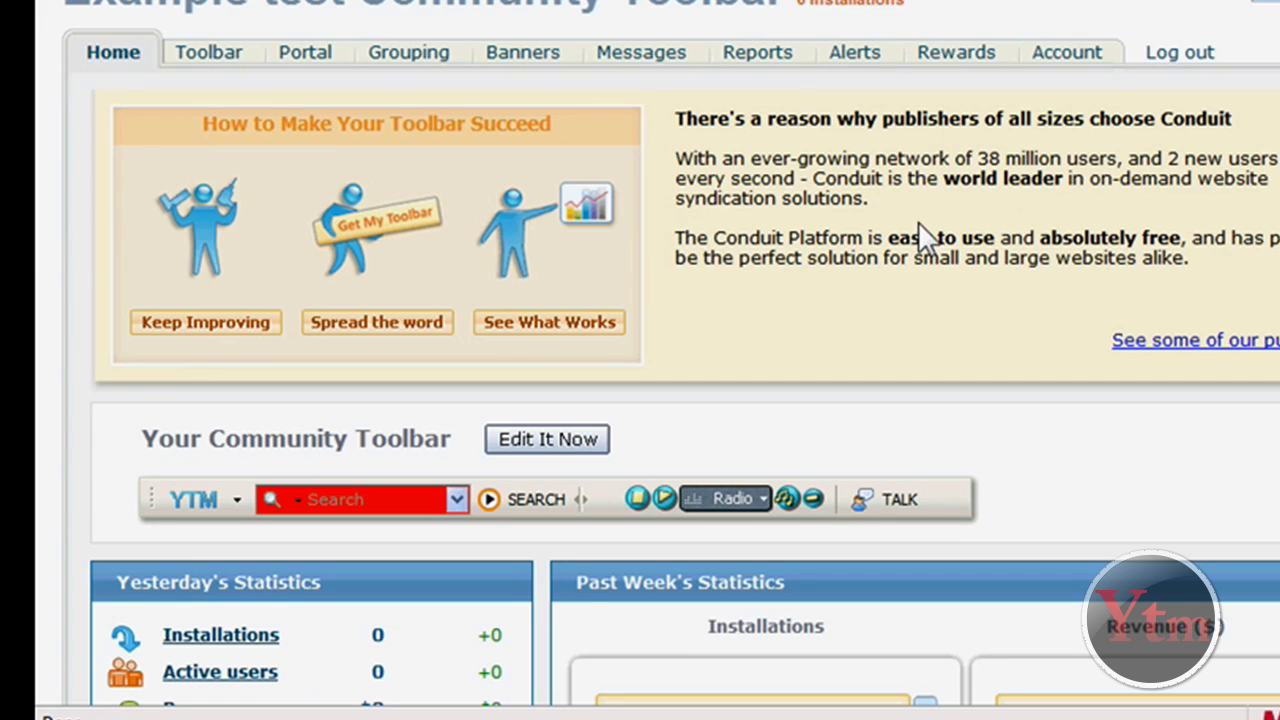
pyautogui.doubleClick(820, 198)
pyautogui.moveTo(972, 158); pyautogui.dragTo(1029, 157)
pyautogui.click(1026, 210)
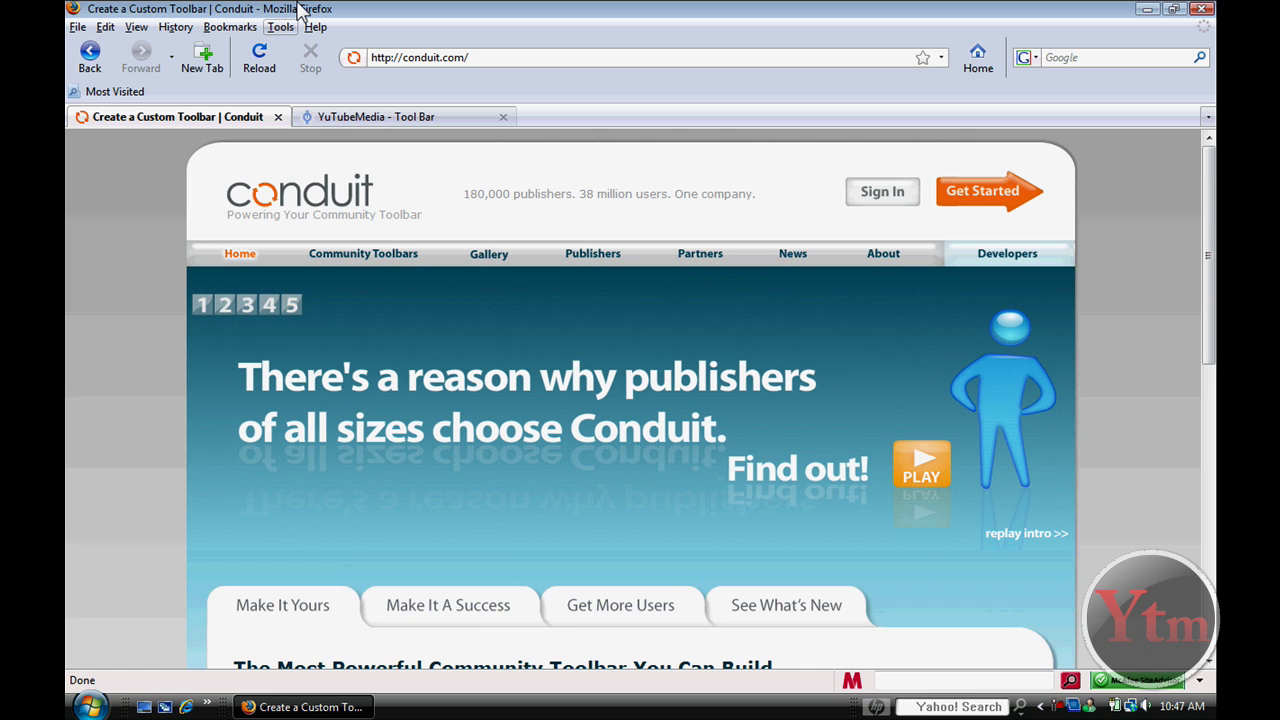
# Sign in and view the dashboard with Your Community Toolbar and 0 installations
pyautogui.click(906, 194)
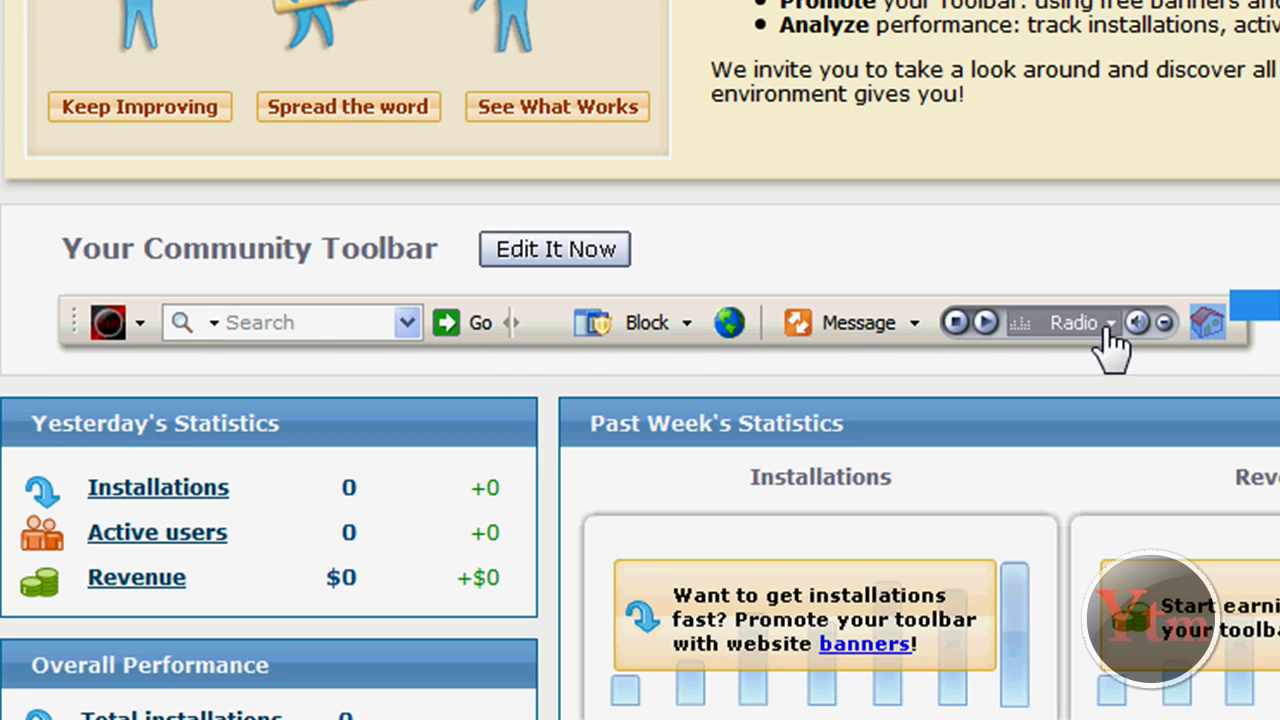
pyautogui.scroll(-1, 560, 388)
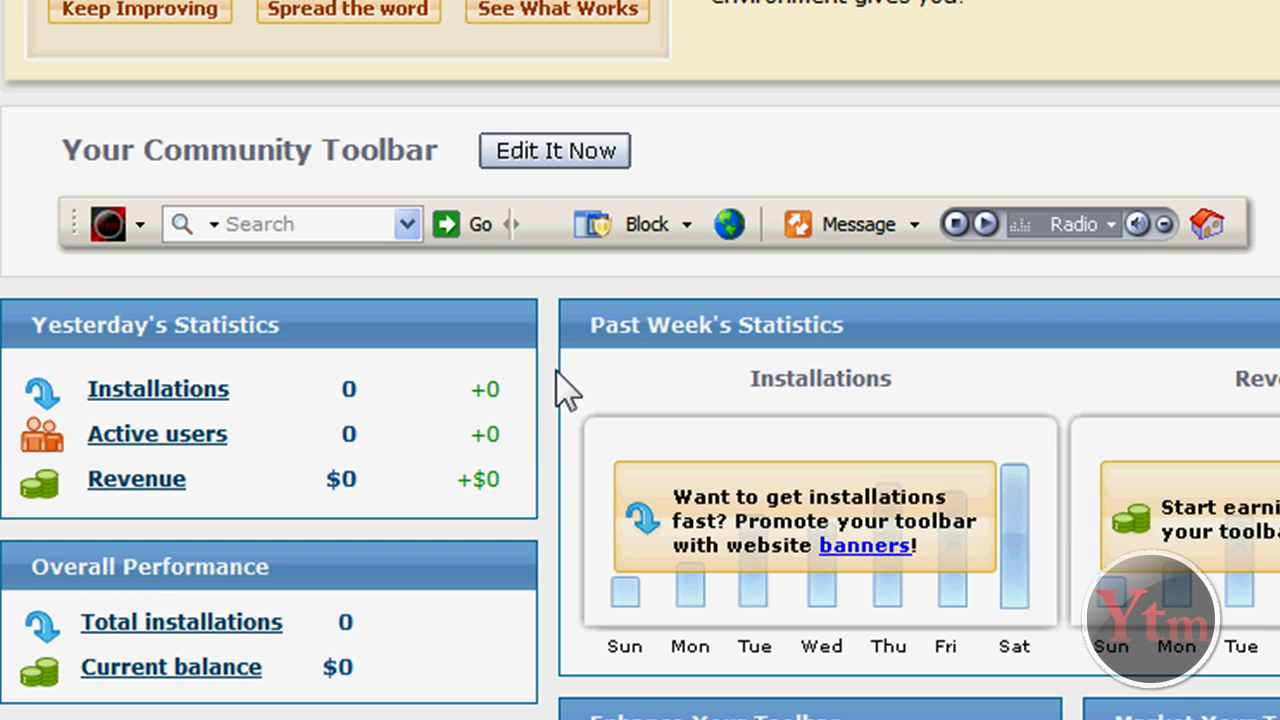